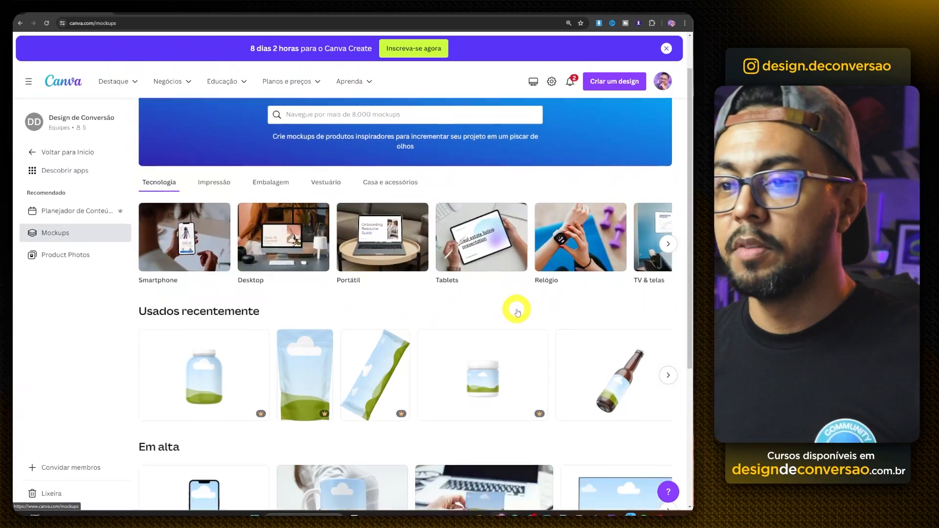
Step: Open the Suplementos dietéticos collection of the Embalagem mockups
scroll(515, 310, "up", 5)
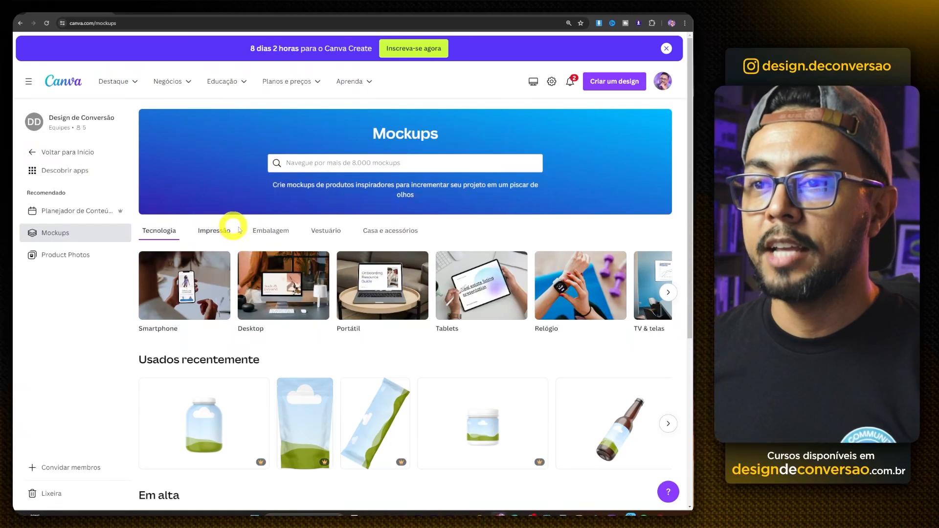
left_click(270, 232)
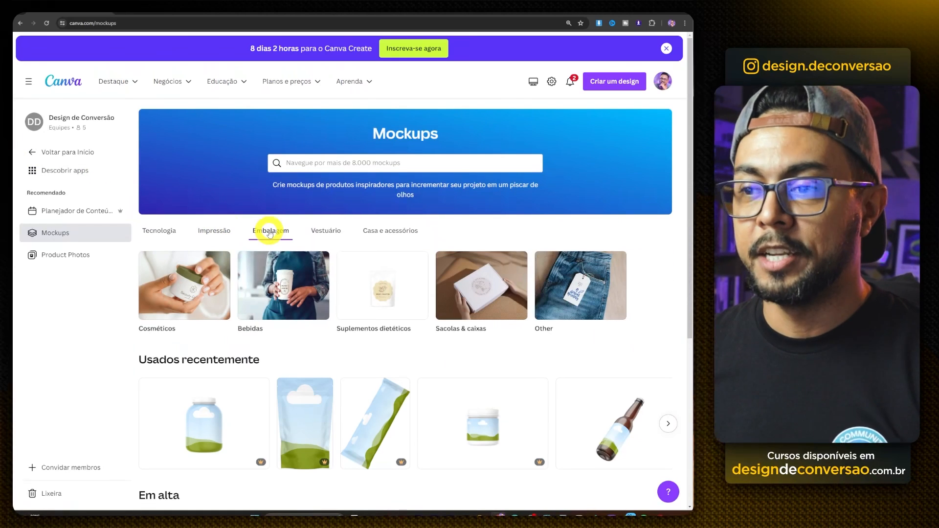
left_click(362, 297)
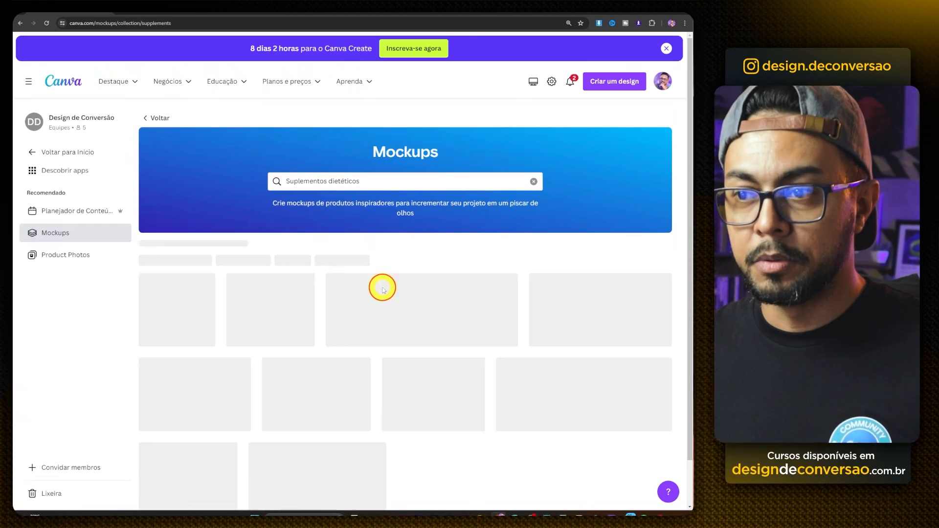
Step: Browse the supplement packaging mockups and open the rounded wide jar with the white lid
scroll(385, 232, "down", 5)
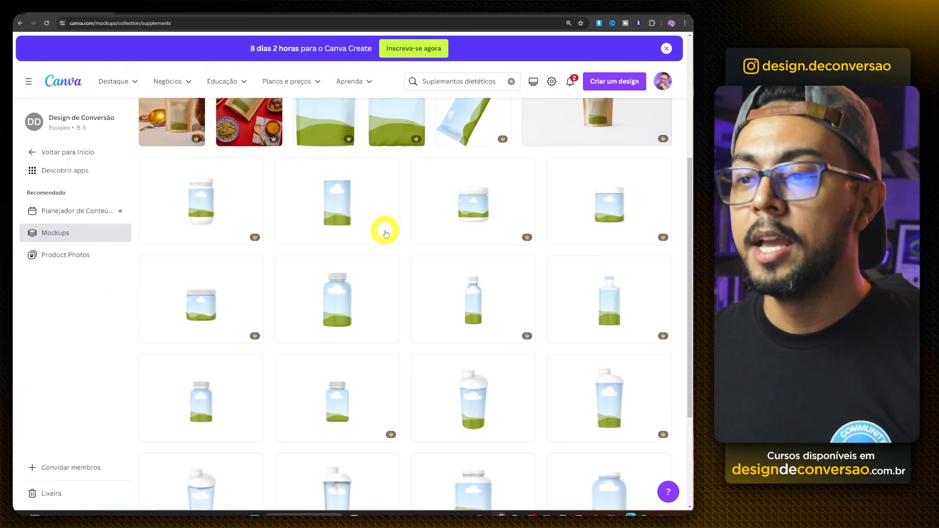
scroll(385, 232, "down", 3)
scroll(386, 234, "down", 1)
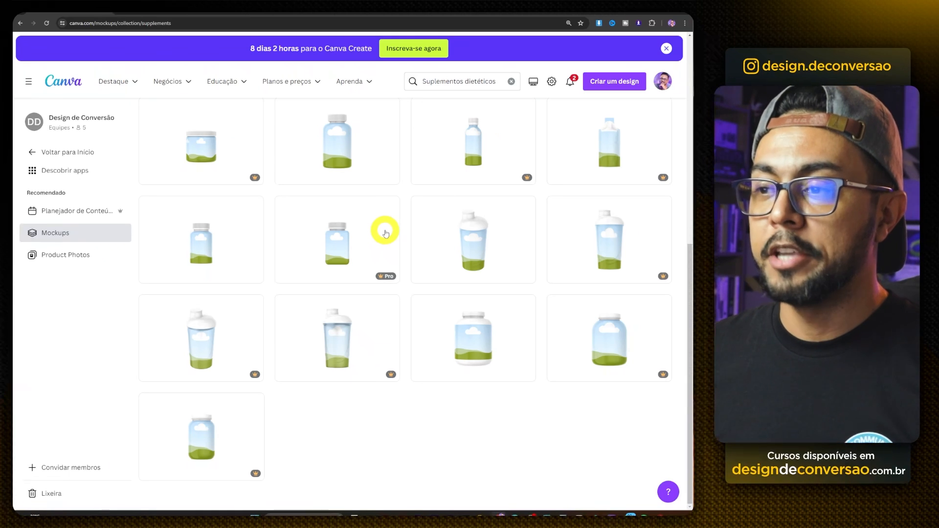
scroll(476, 326, "up", 1)
scroll(476, 326, "down", 1)
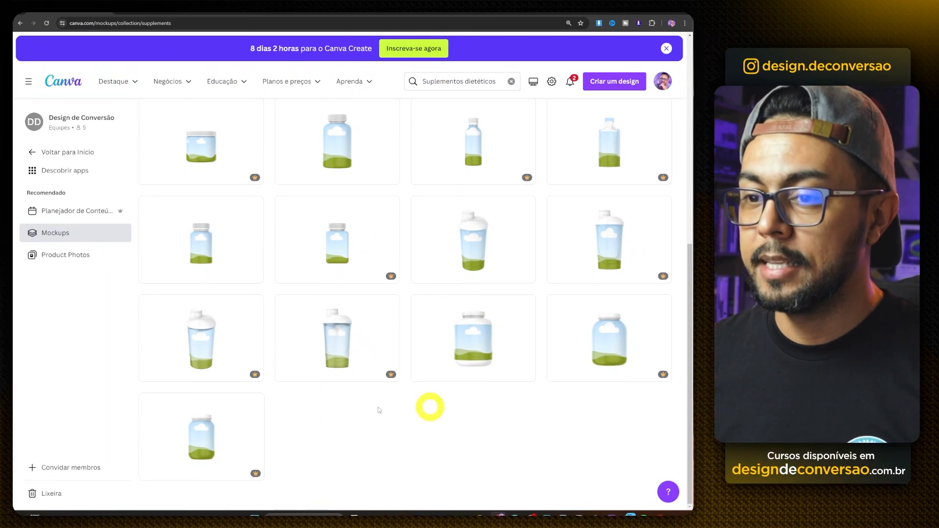
scroll(571, 315, "up", 1)
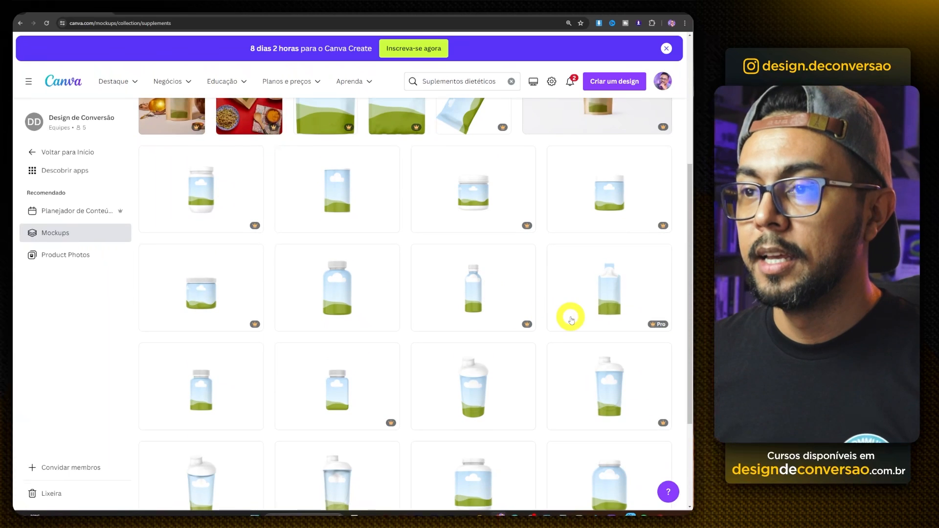
scroll(571, 315, "down", 1)
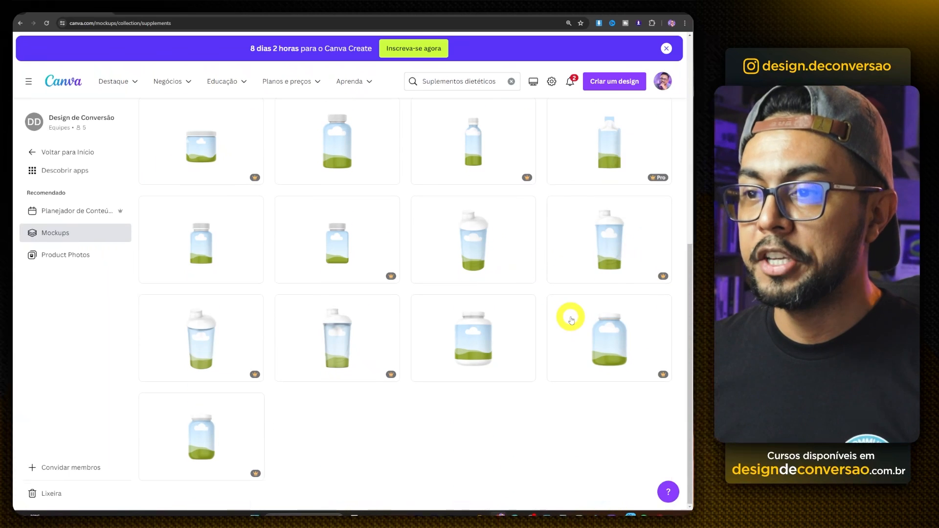
left_click(612, 343)
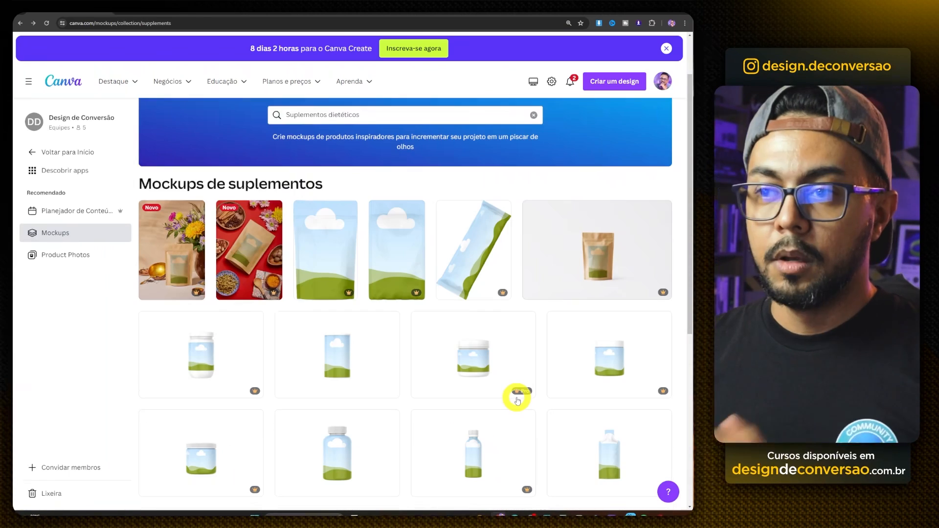
scroll(517, 401, "down", 5)
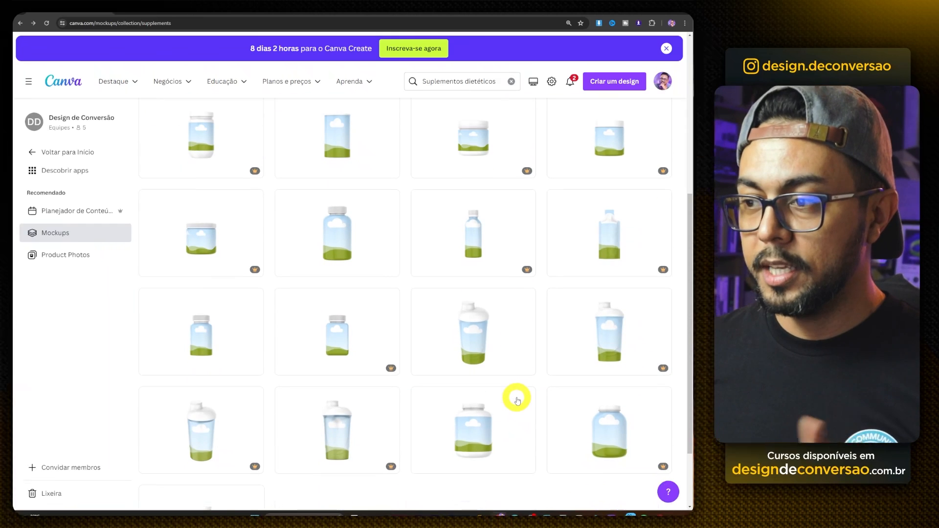
scroll(517, 401, "down", 2)
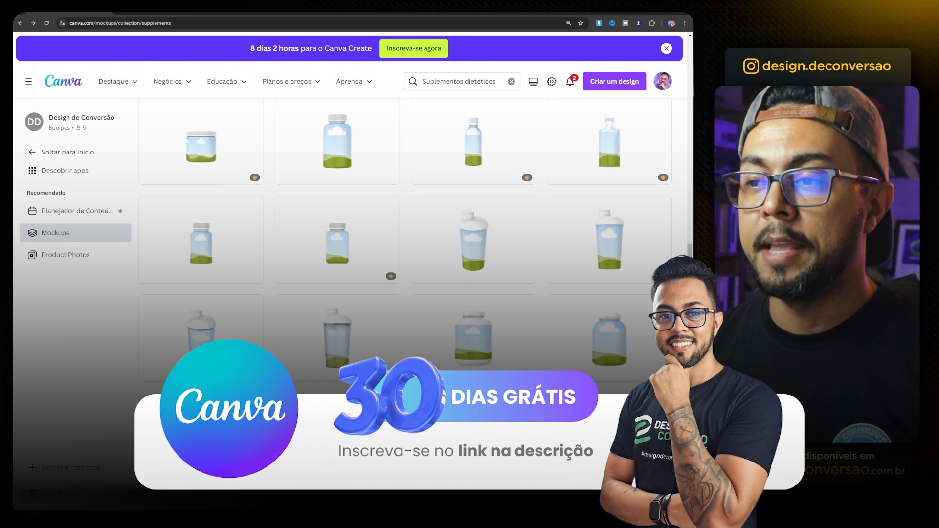
scroll(406, 235, "up", 3)
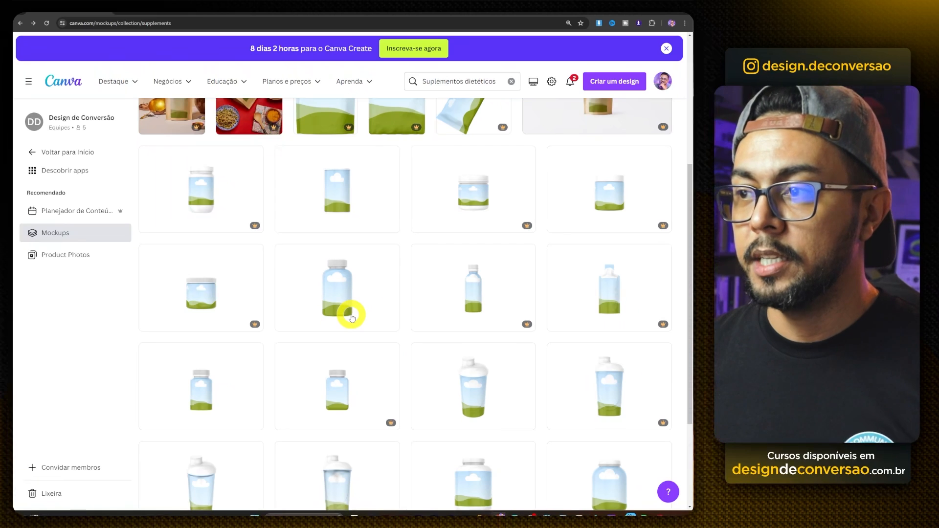
scroll(333, 196, "down", 3)
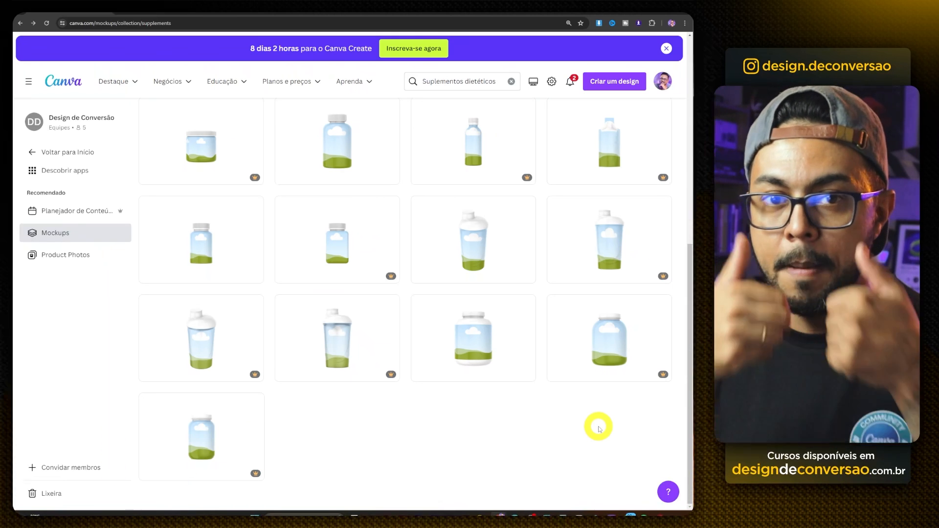
scroll(600, 430, "up", 1)
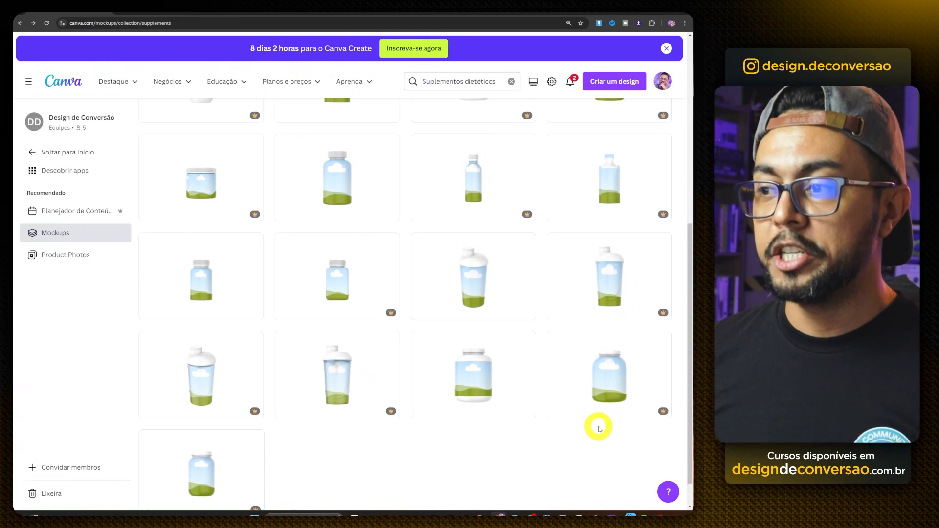
scroll(600, 429, "down", 1)
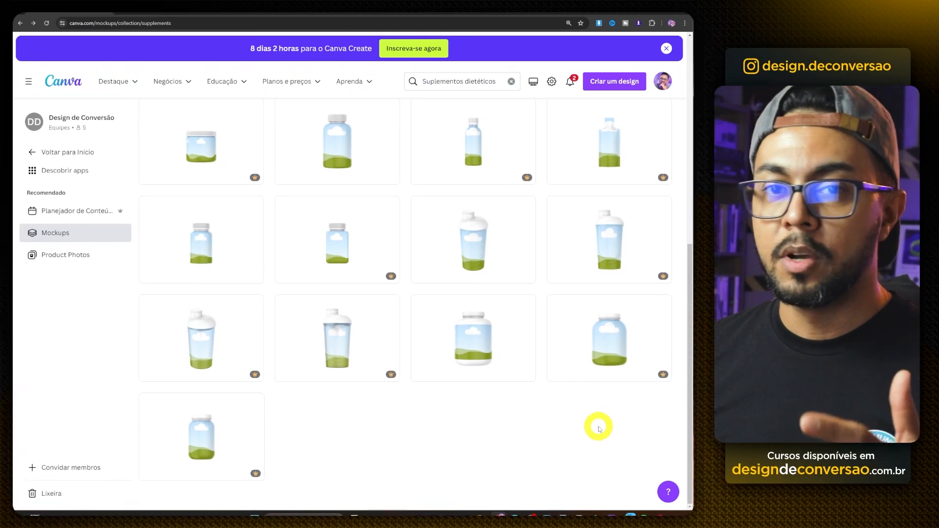
left_click(615, 368)
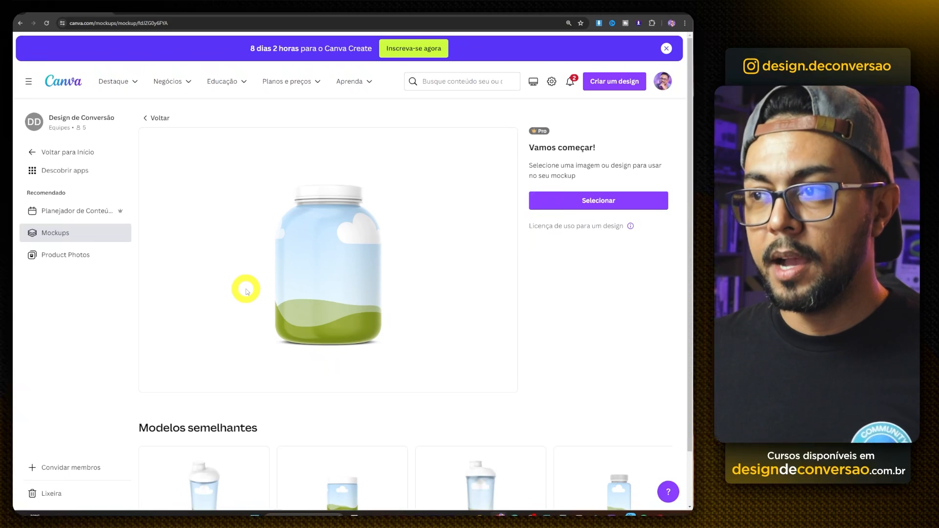
Step: Create a new design with the custom size 1080 × 1350 px
left_click(605, 76)
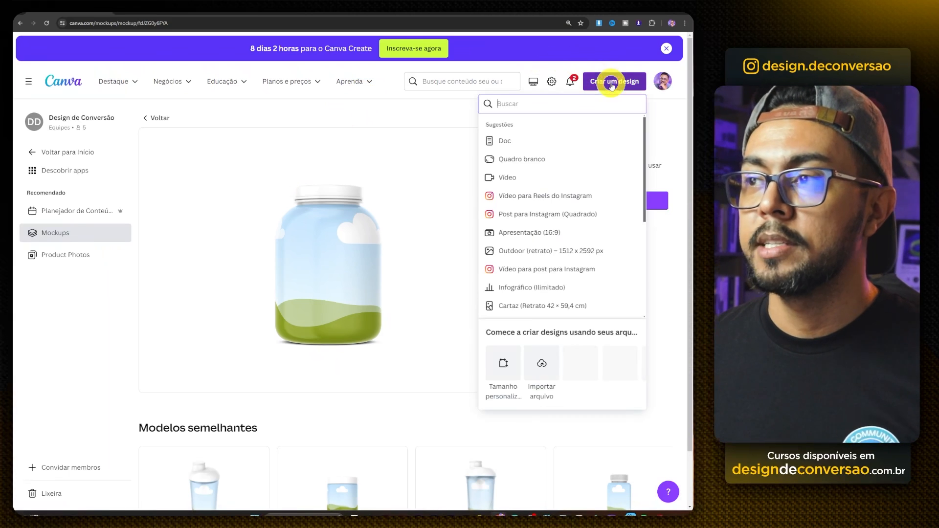
left_click(505, 366)
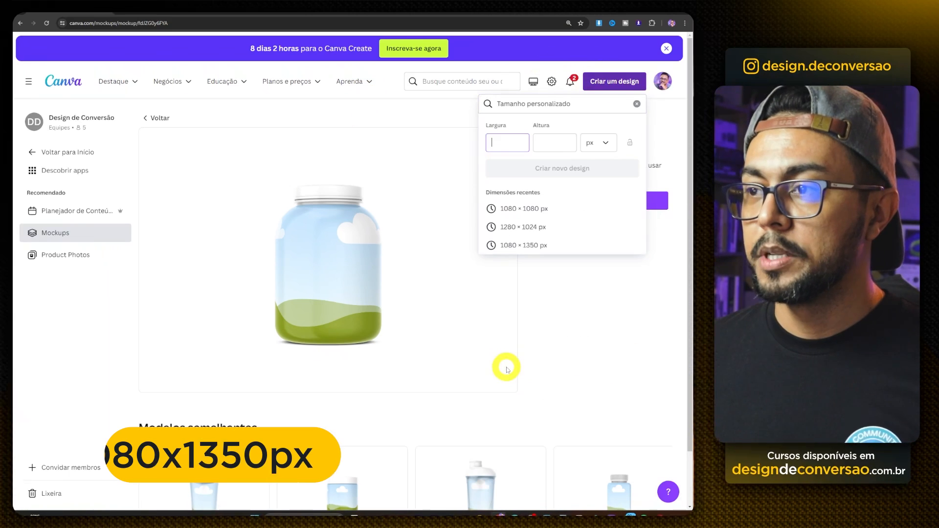
left_click(533, 246)
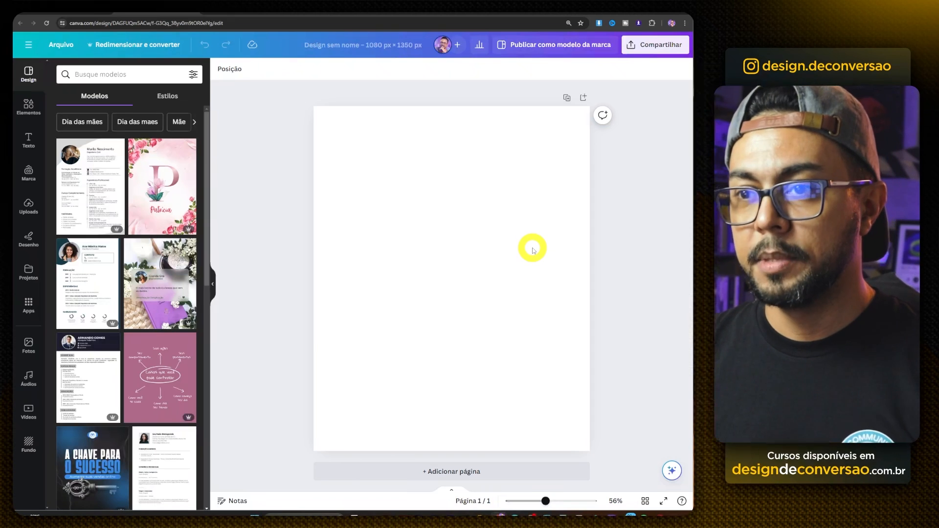
Step: Set the page background to the dark navy brand colour
left_click(331, 182)
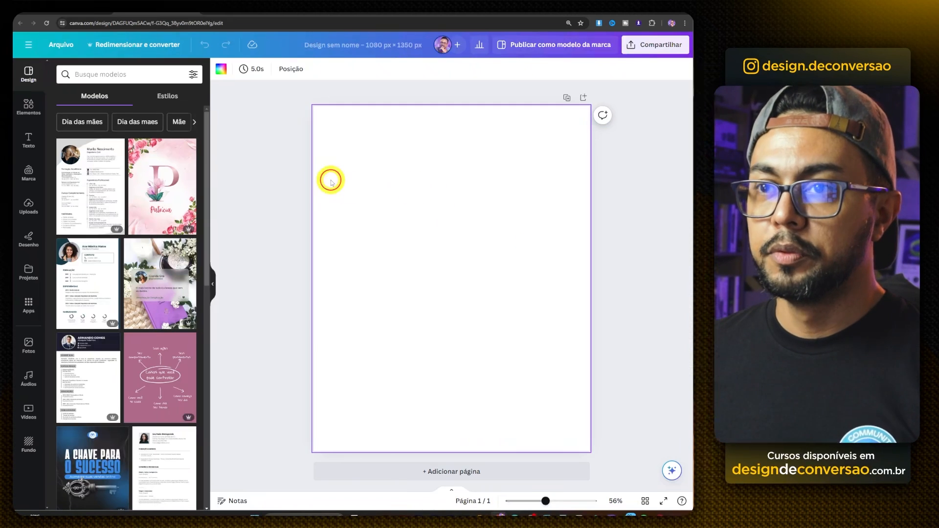
left_click(221, 70)
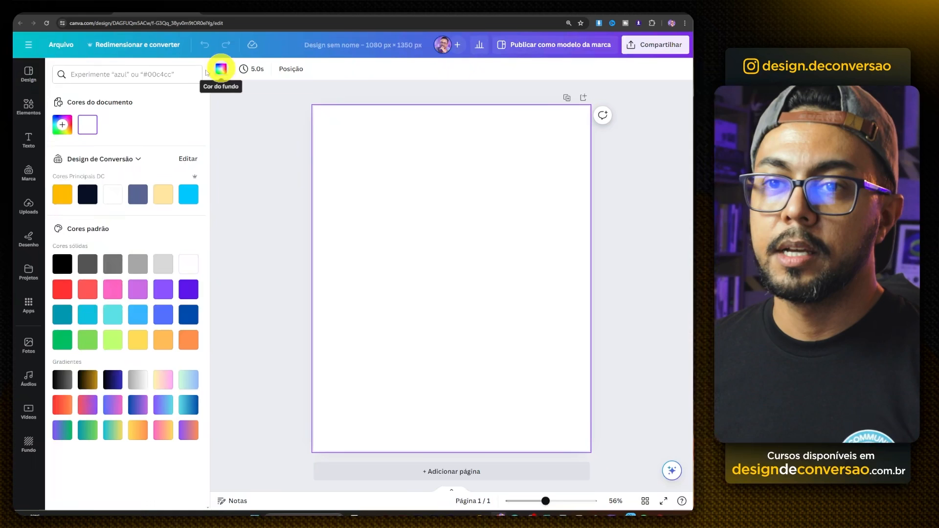
left_click(89, 199)
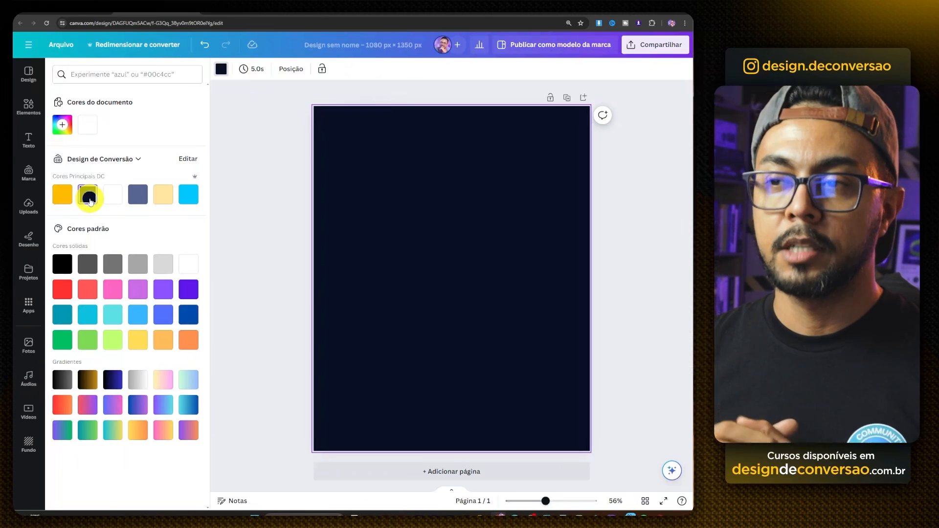
Step: Search the elements for "textura", limit the results to graphics and add the diagonal dotted texture to the page
left_click(29, 103)
left_click(104, 74)
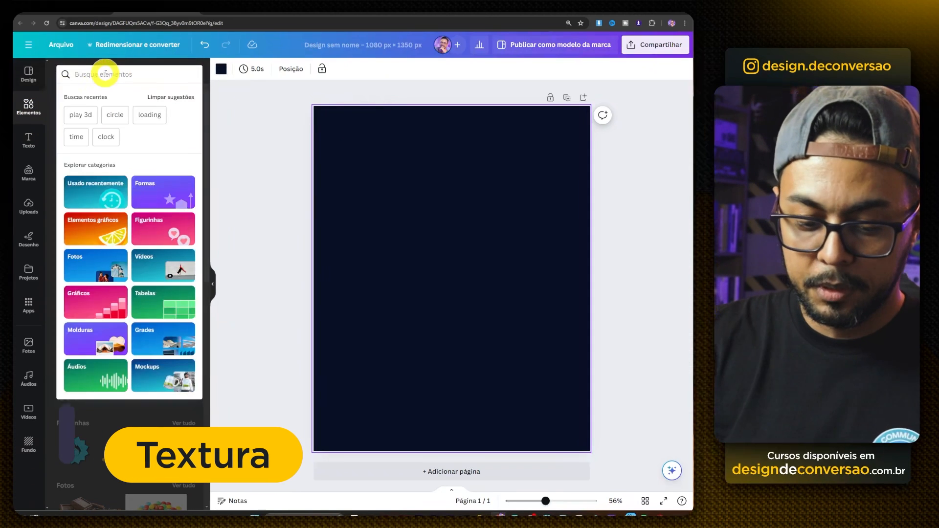
type("textura")
key("Return")
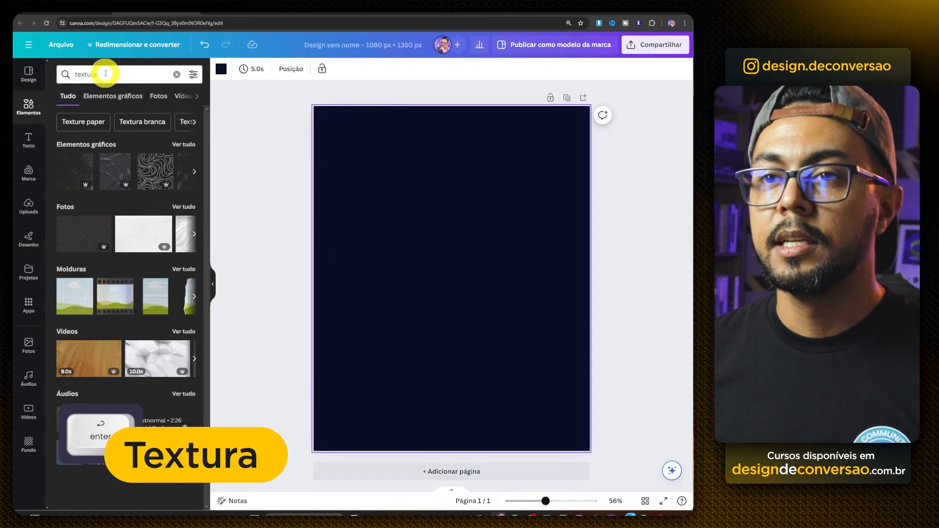
left_click(112, 98)
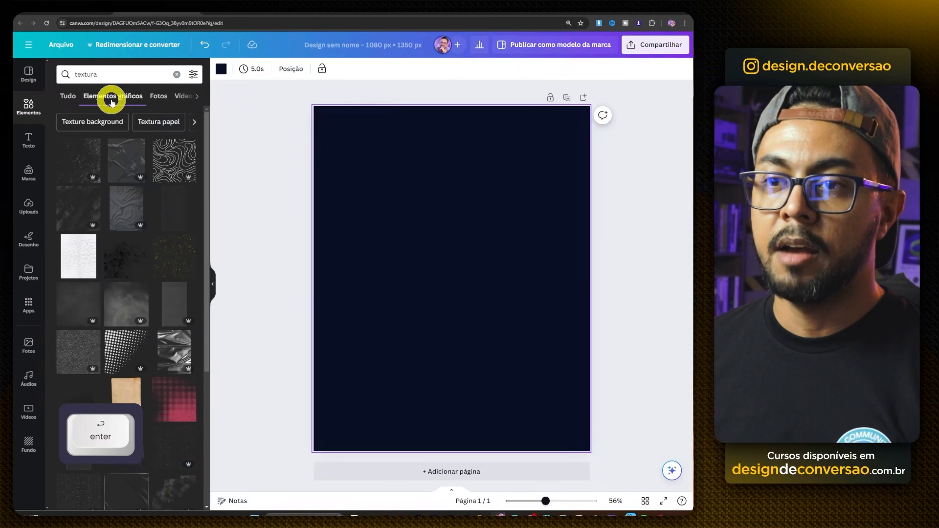
left_click(78, 203)
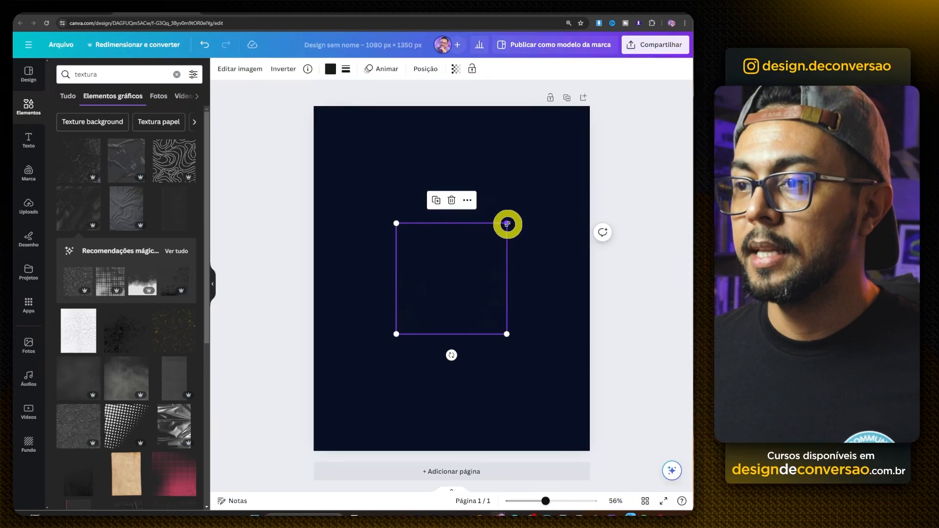
Step: Enlarge the texture from its centre until it covers the whole page and recolour it white
left_click_drag(508, 224, 639, 123)
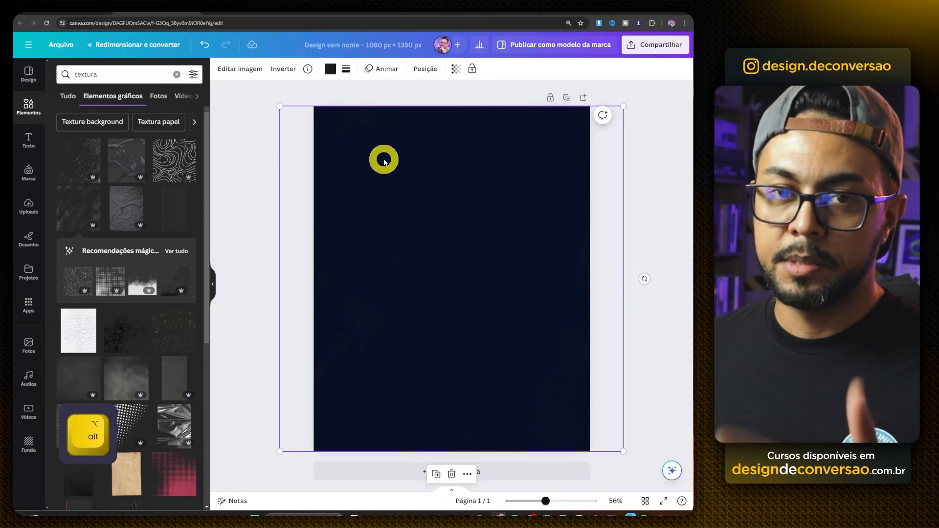
left_click(331, 68)
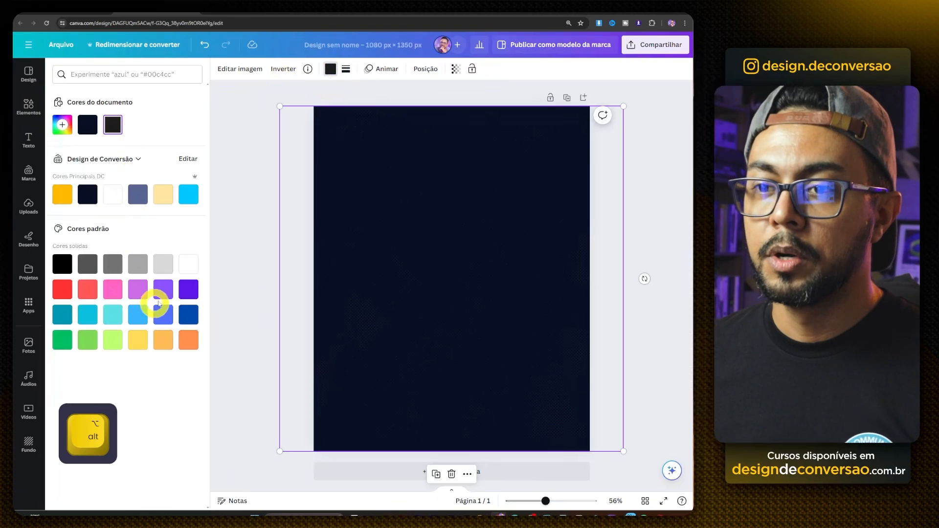
left_click(188, 264)
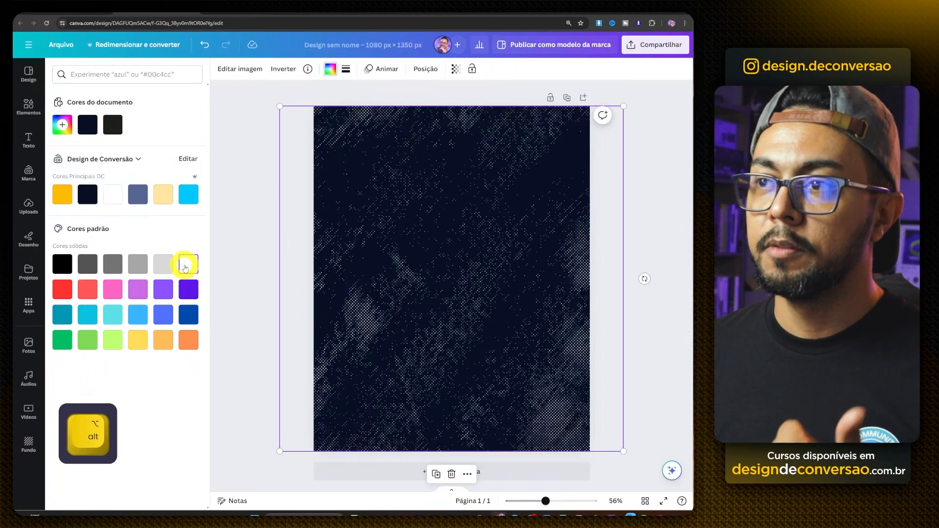
Step: Set the texture's transparency to 20 and lock it on the page
left_click(456, 69)
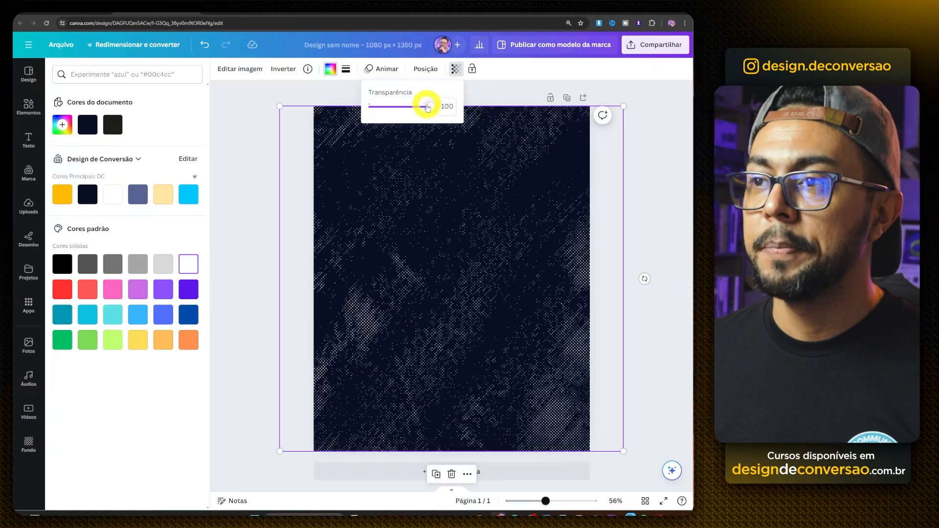
left_click_drag(419, 106, 389, 107)
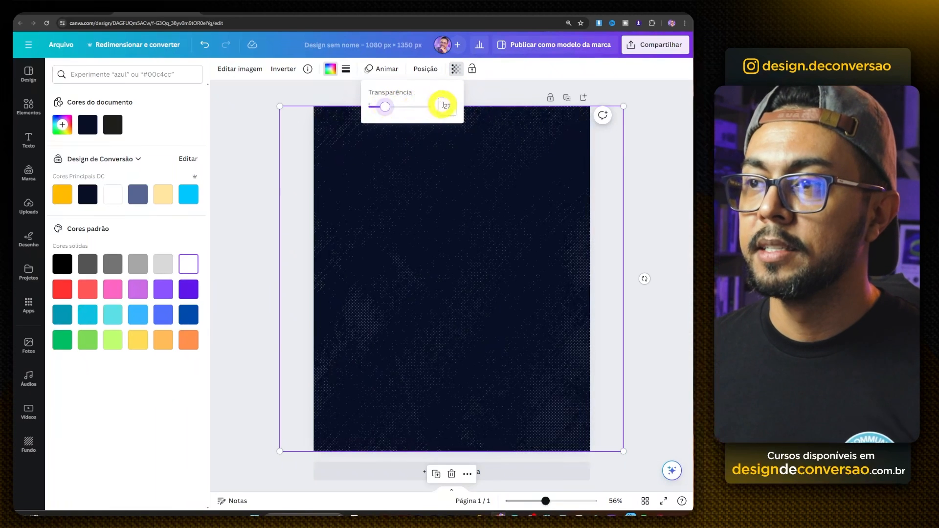
key("ctrl+a")
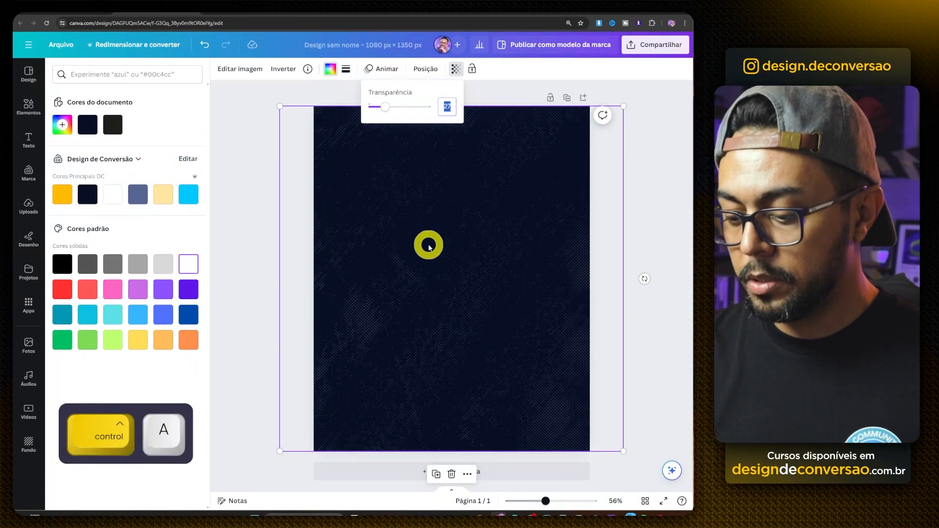
type("20")
key("Return")
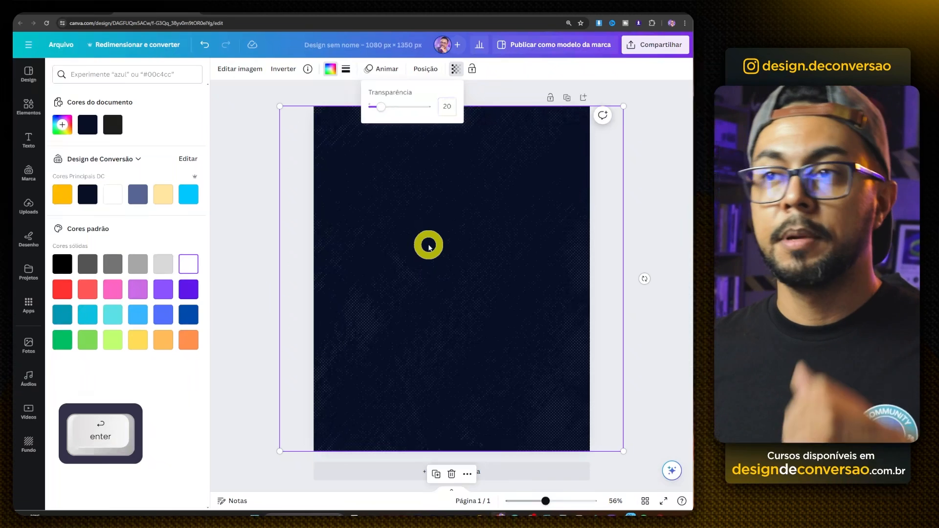
left_click(472, 69)
left_click(446, 99)
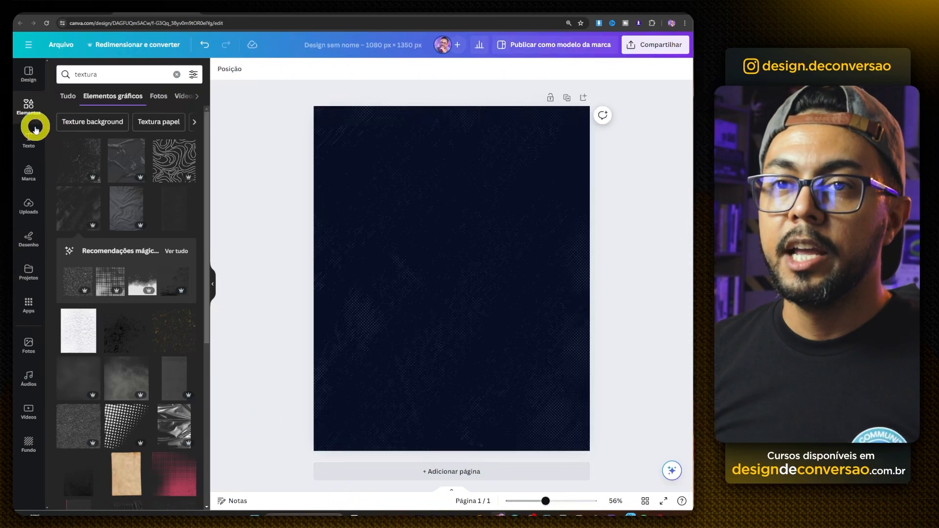
Step: Search the graphics for "dots" and add the square halftone pattern whose dots fade out from one corner
left_click(111, 72)
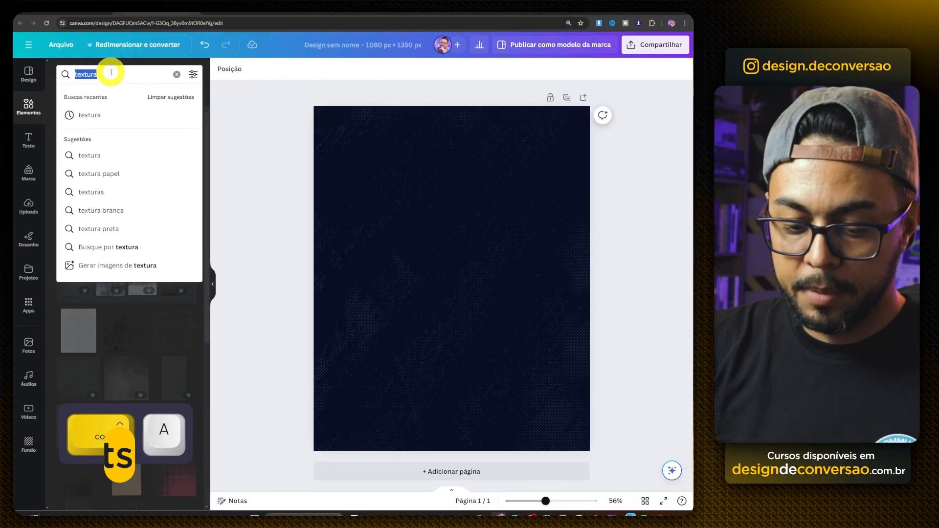
type("dots")
key("Return")
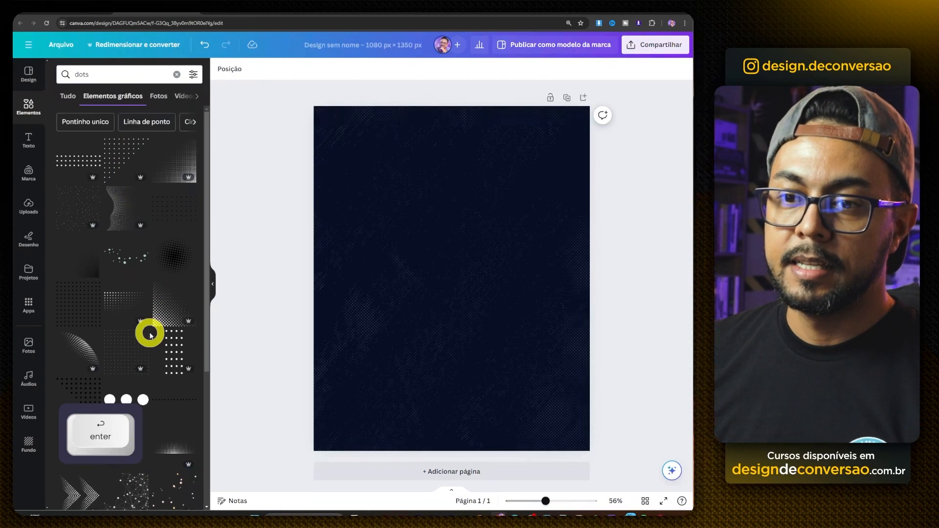
scroll(151, 335, "down", 3)
scroll(140, 255, "down", 8)
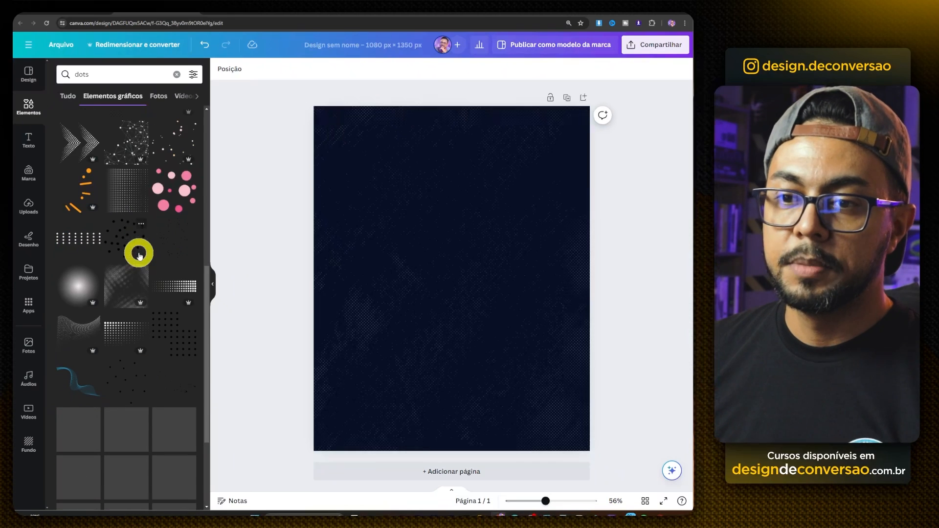
scroll(139, 255, "down", 2)
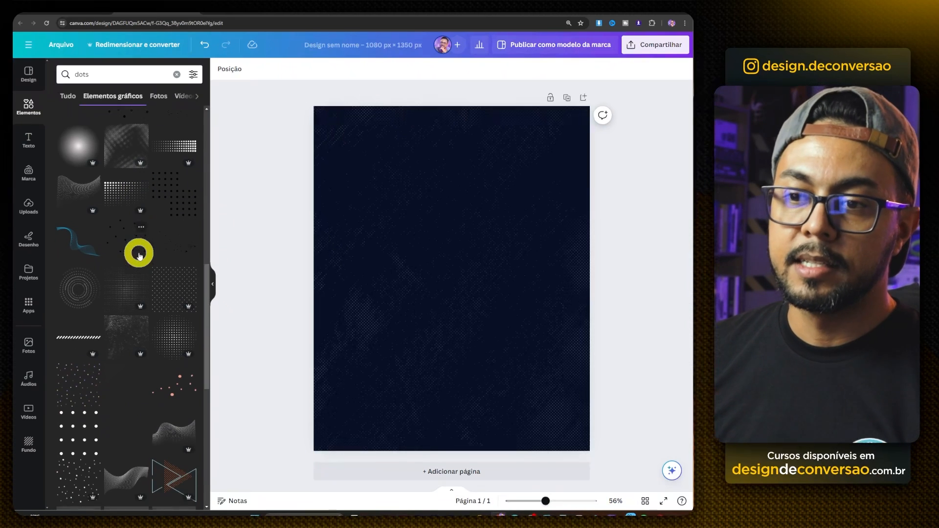
scroll(140, 256, "down", 4)
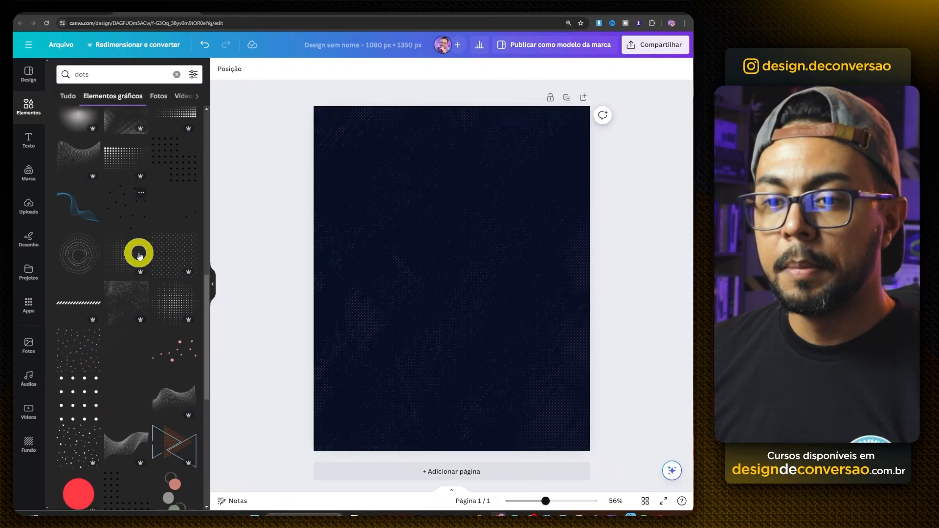
scroll(139, 255, "up", 15)
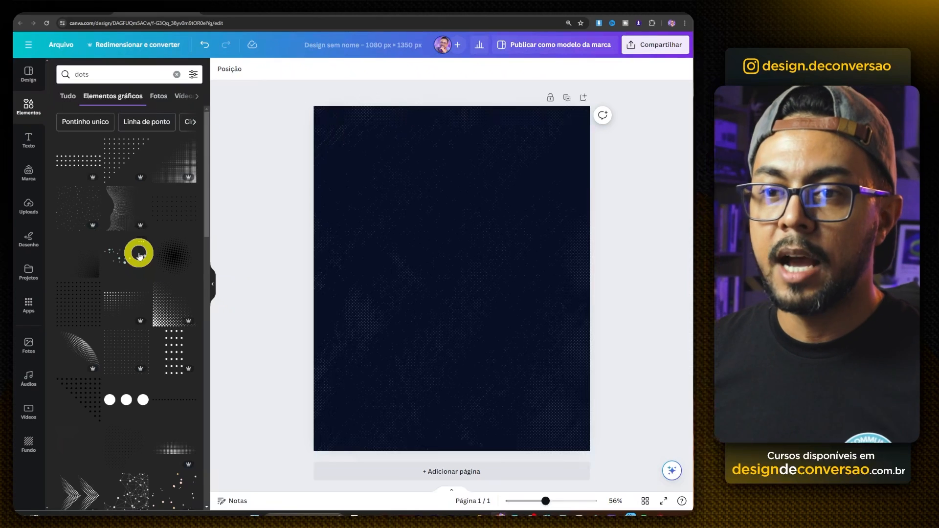
left_click(165, 317)
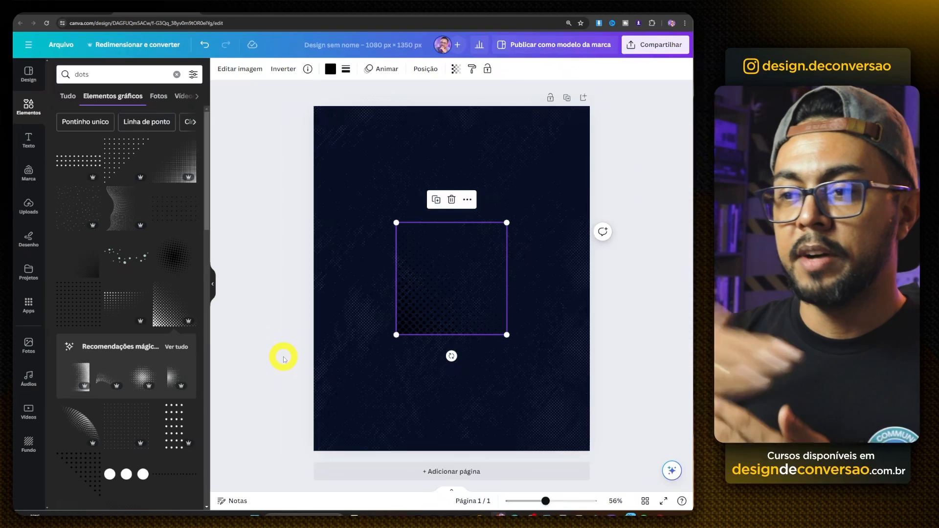
Step: Place the halftone in the page's lower-left corner, recolour it with the brand yellow and enlarge it to over half the page width
left_click_drag(439, 323, 358, 437)
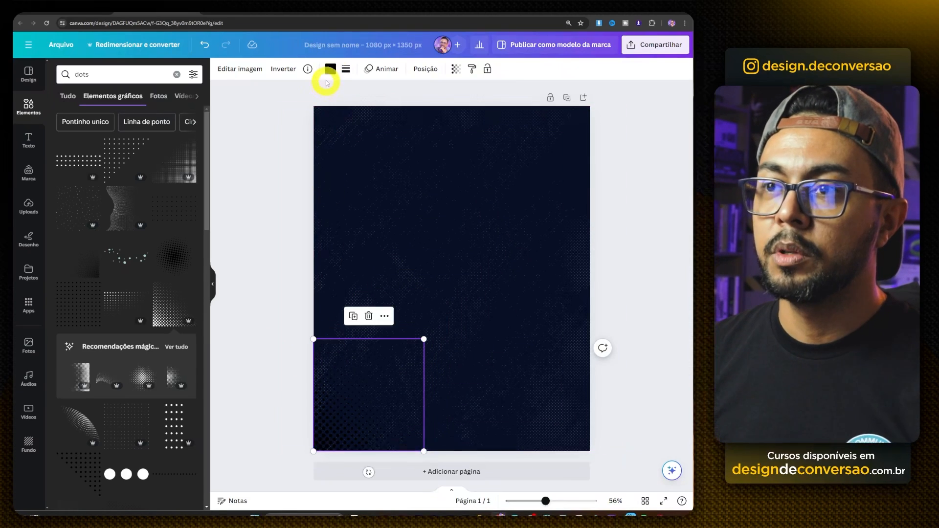
left_click(331, 71)
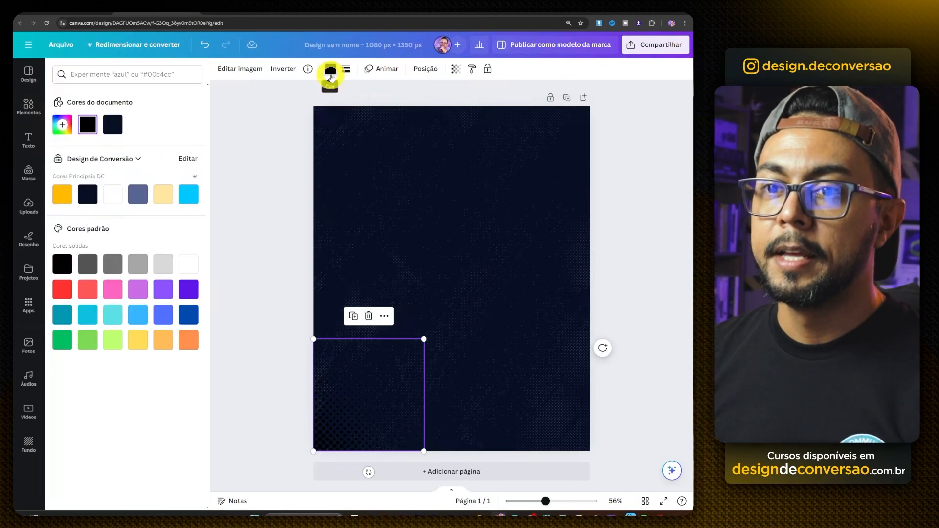
left_click(56, 196)
left_click_drag(425, 338, 482, 277)
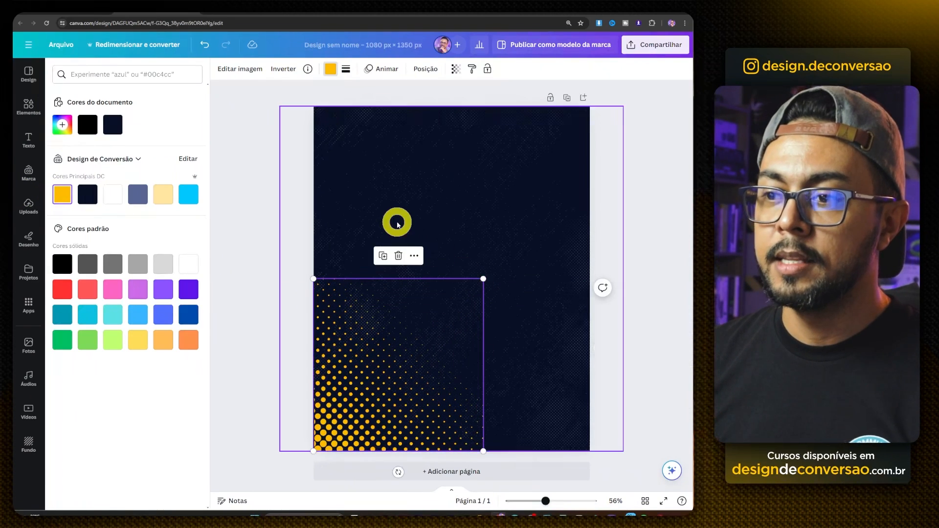
Step: Duplicate the yellow halftone, rotate the copy 180° and fit it into the page's upper-right corner
left_click(335, 378)
left_click_drag(336, 376, 422, 215)
left_click_drag(488, 314, 480, 122)
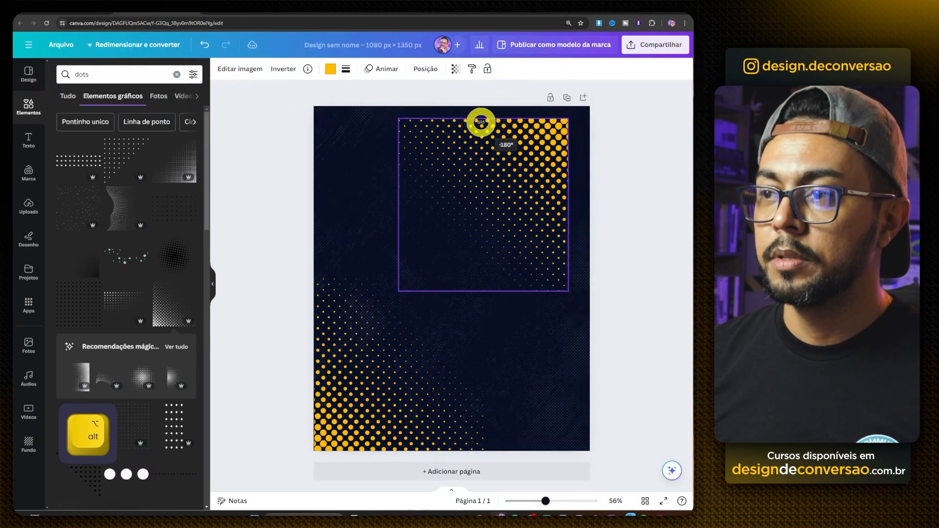
left_click_drag(556, 166, 579, 153)
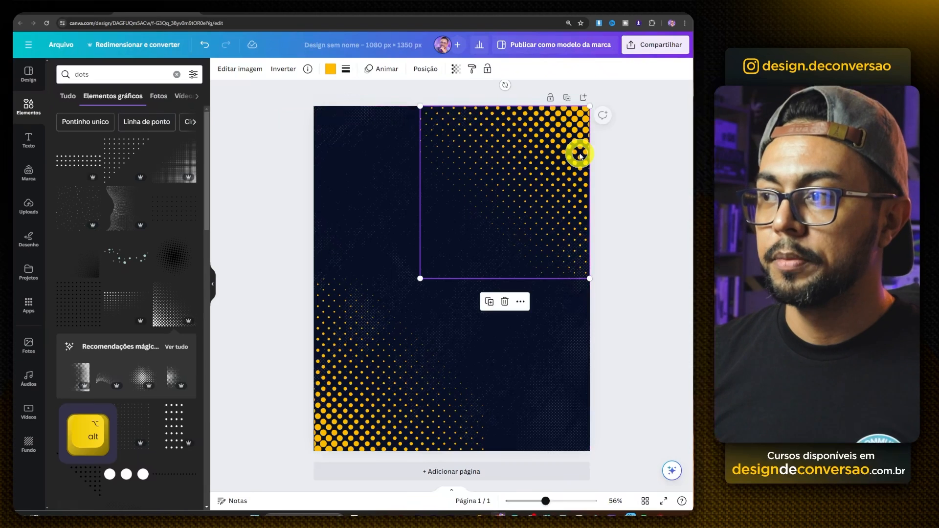
Step: Shrink both corner halftones to half the page width and lock them together on the page
left_click_drag(419, 277, 451, 311)
left_click(398, 342)
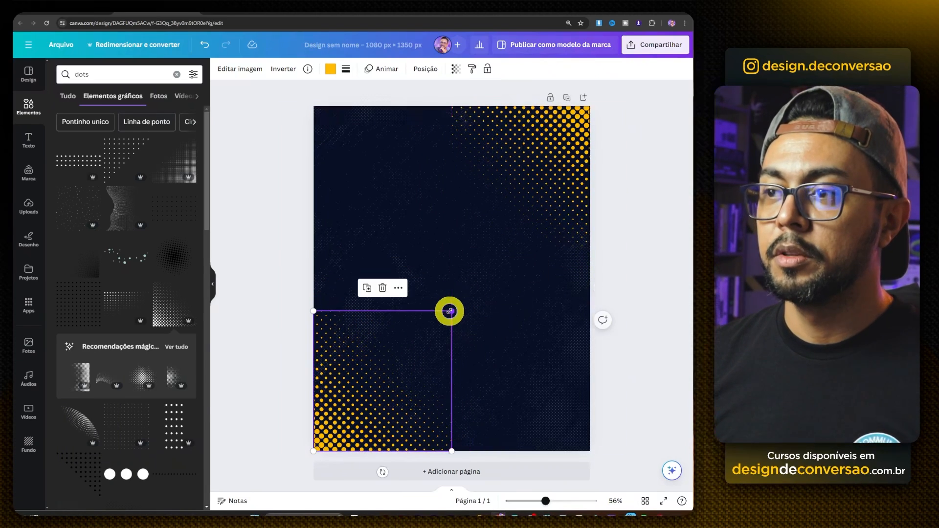
left_click(524, 177, "shift")
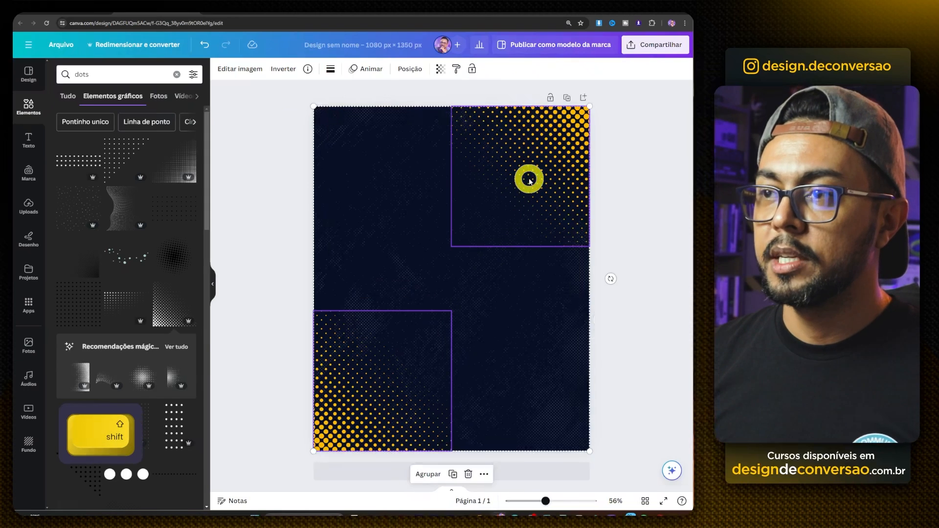
left_click(472, 69)
left_click(419, 200)
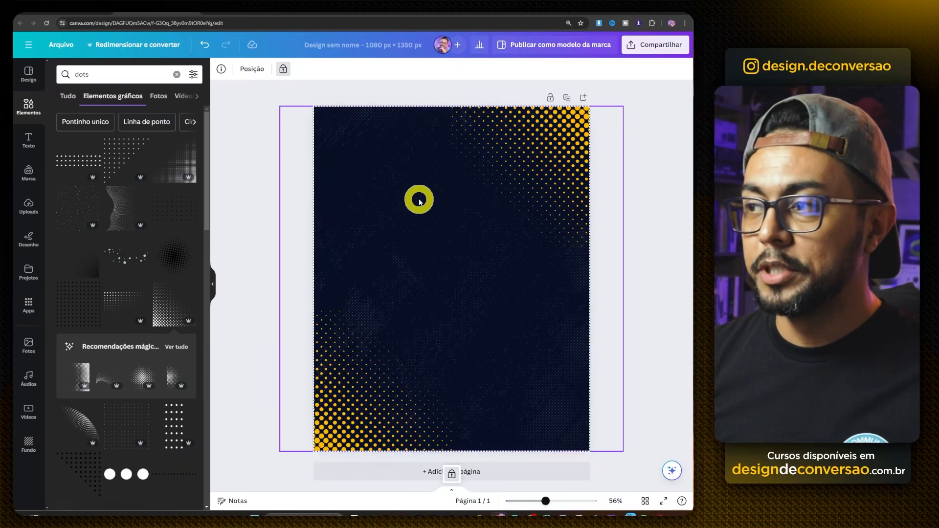
Step: Add a brand title text reading "100%" and enlarge it from its centre to font size 112
left_click(28, 140)
left_click(89, 148)
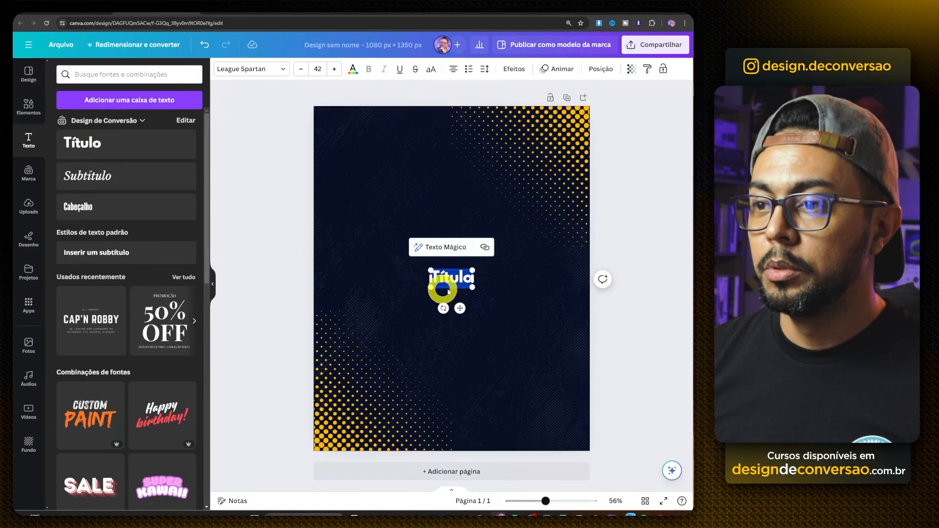
type("I00%")
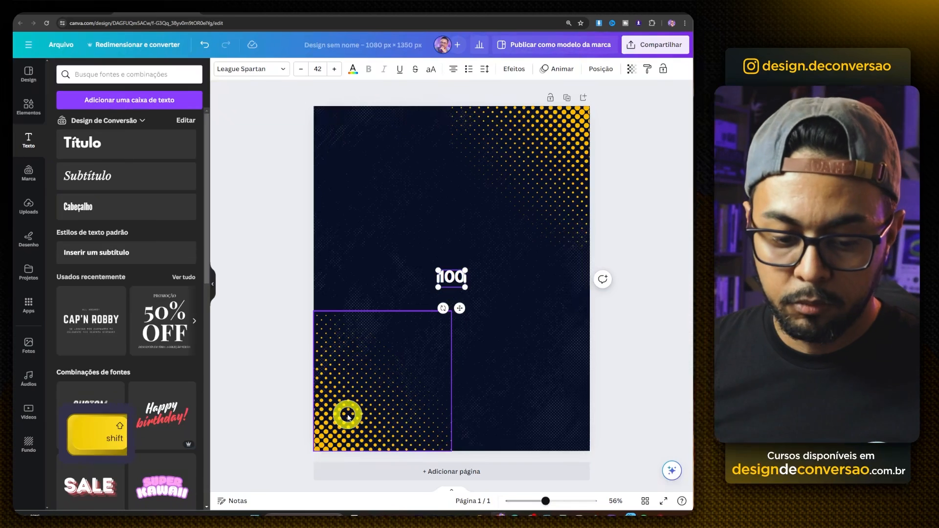
left_click_drag(475, 285, 506, 302)
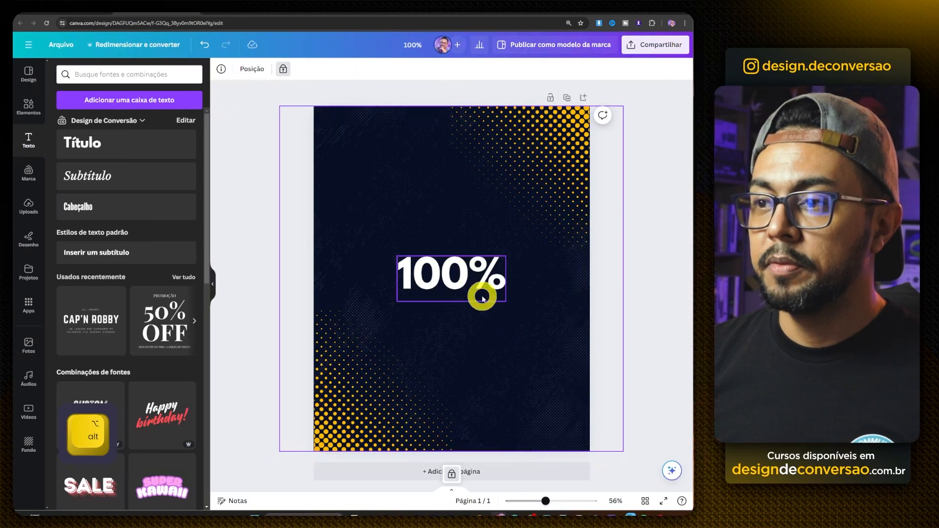
Step: Set the "100%" text in the Anton font and make it italic
left_click(268, 69)
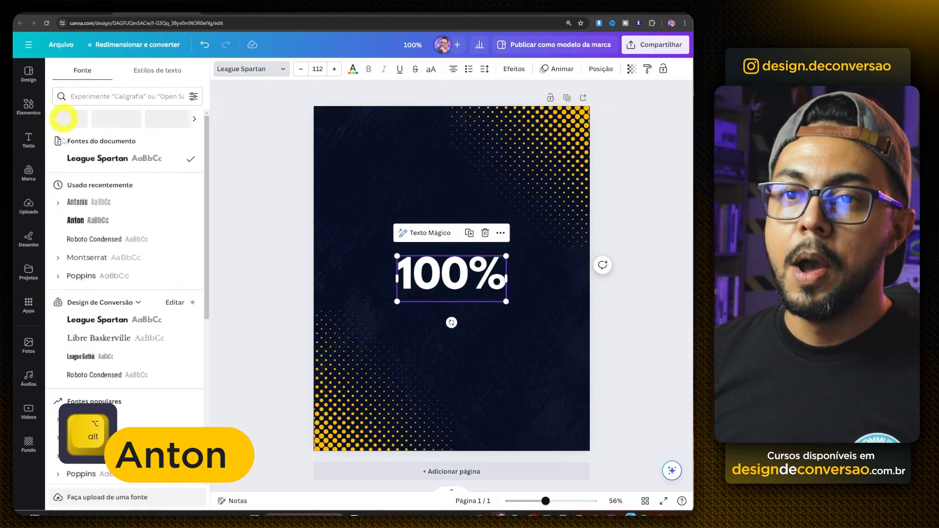
left_click(78, 221)
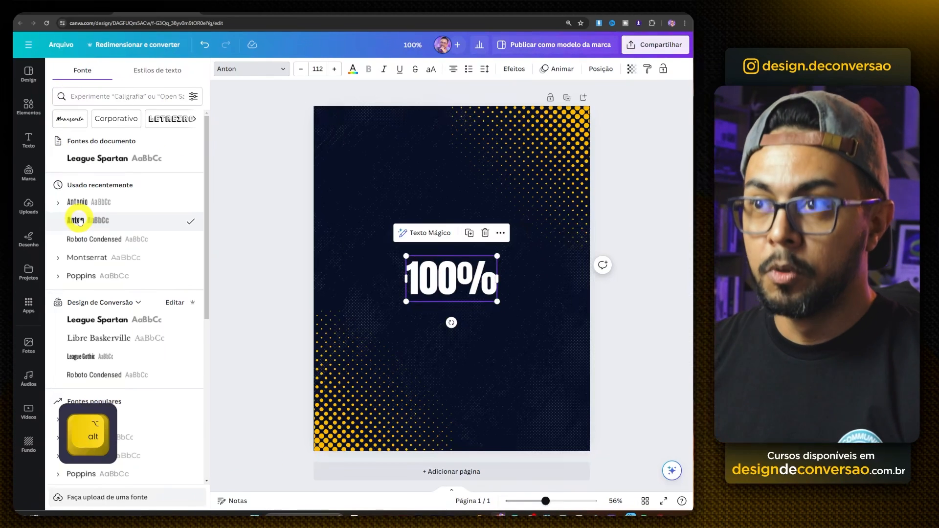
left_click(384, 69)
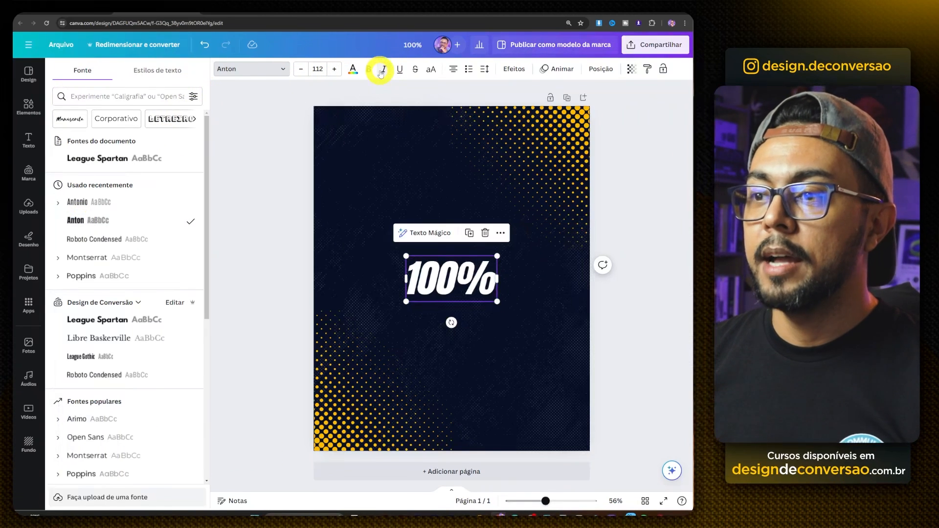
Step: Tilt the "100%" text slightly counter-clockwise and move it straight up into the page's upper half
scroll(437, 296, "up", 3, "ctrl")
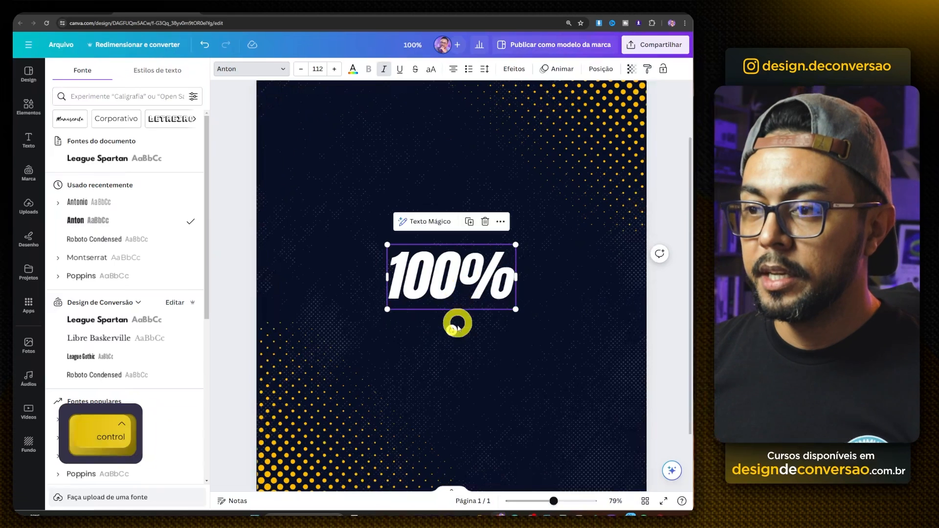
left_click_drag(455, 331, 465, 330)
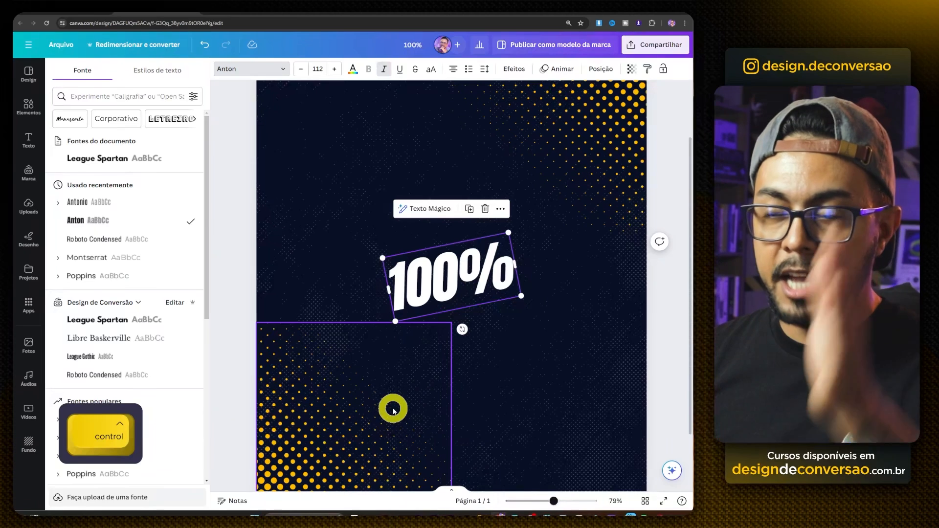
left_click_drag(477, 289, 473, 262)
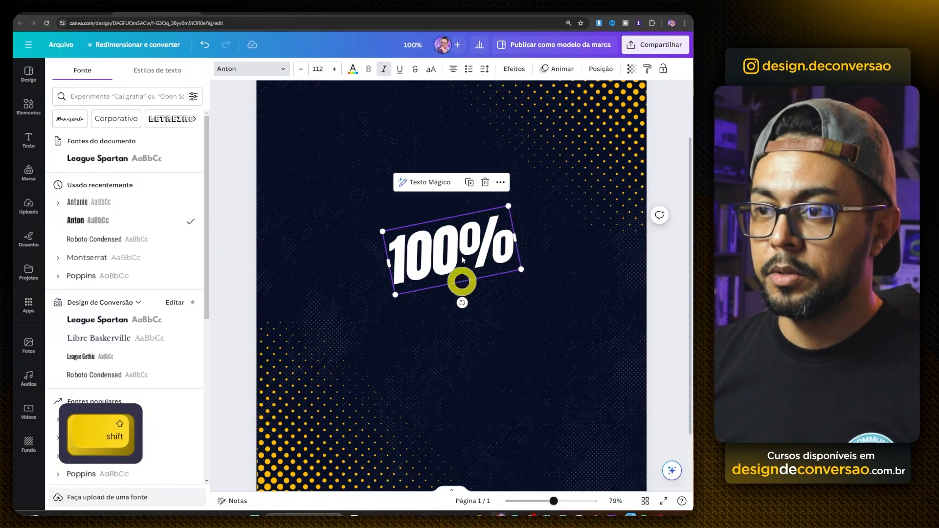
left_click_drag(463, 260, 453, 214)
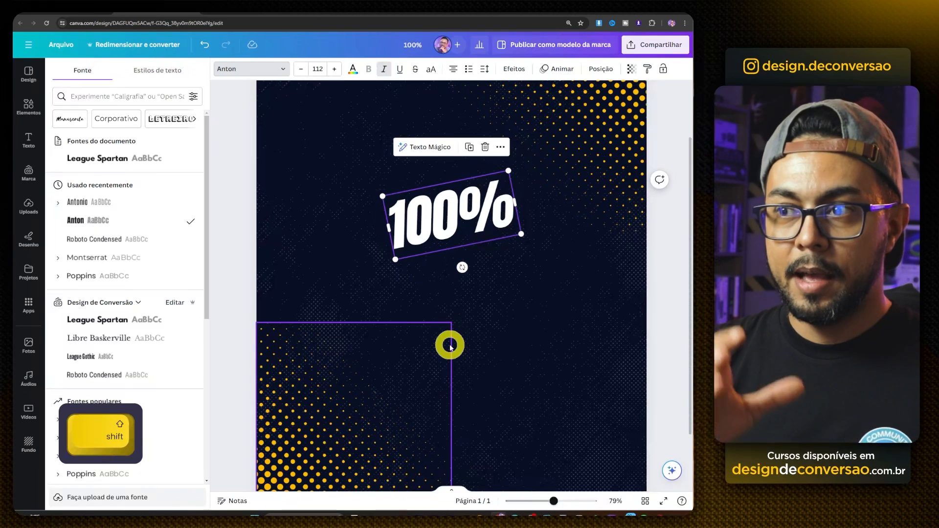
left_click_drag(425, 214, 427, 191)
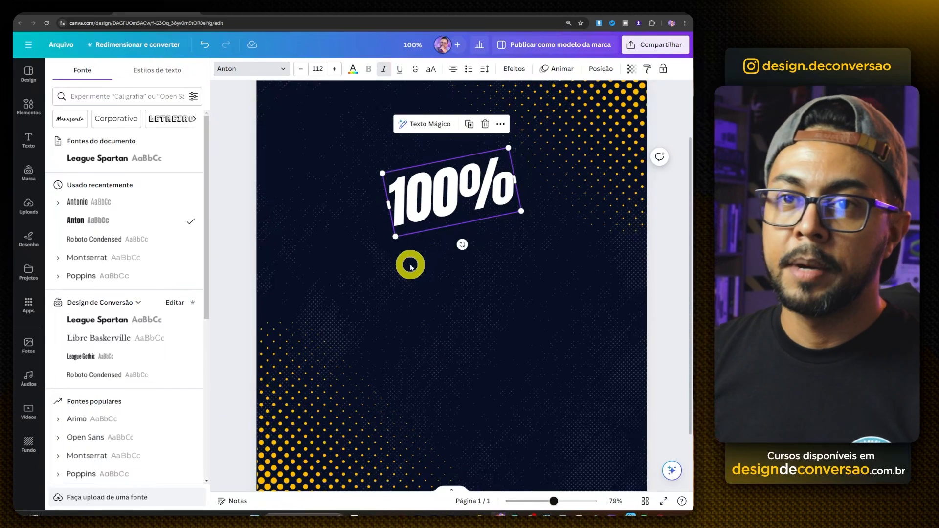
Step: Add a right-leaning parallelogram shape, place it just below the "100%" text and rotate it to the same tilt as the text
left_click(28, 107)
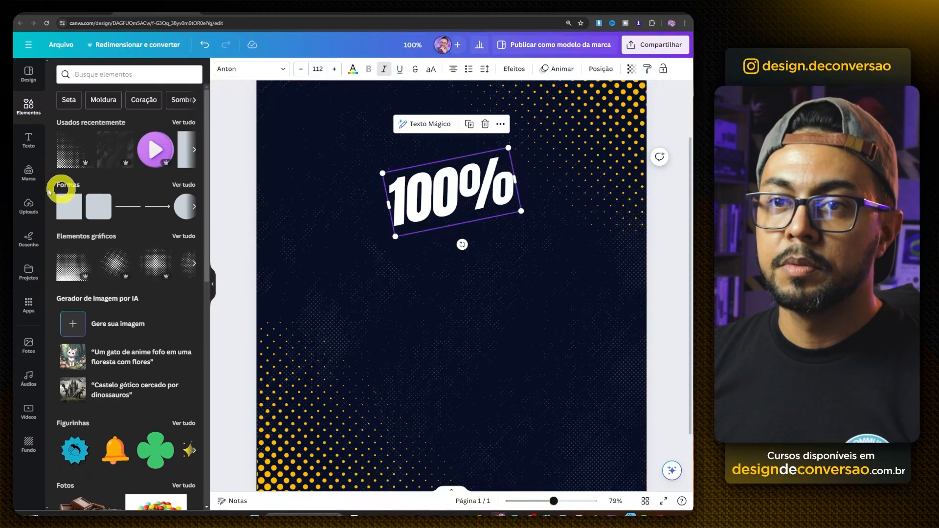
left_click(188, 184)
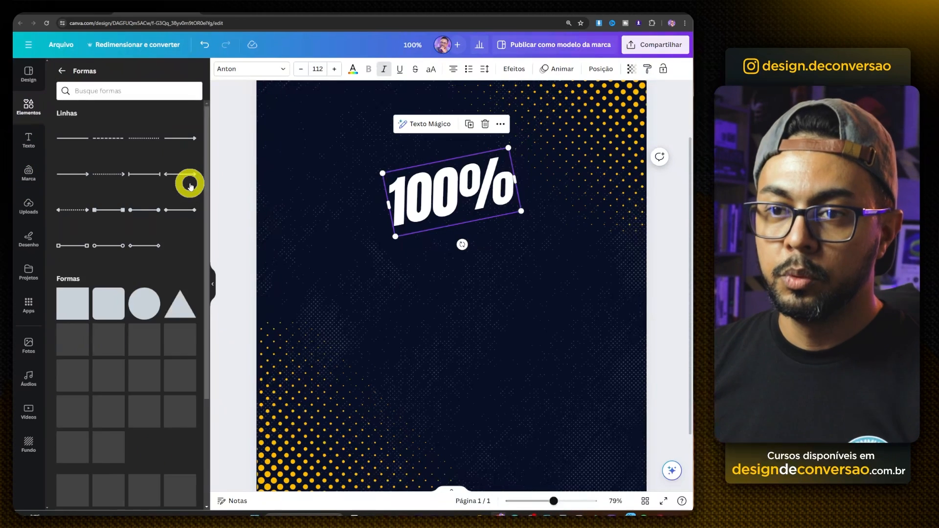
scroll(163, 218, "down", 5)
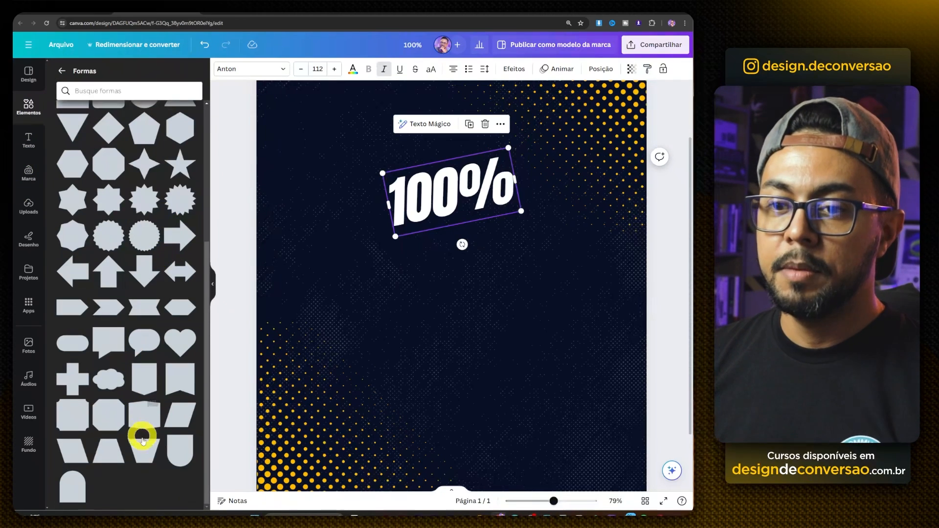
left_click(176, 422)
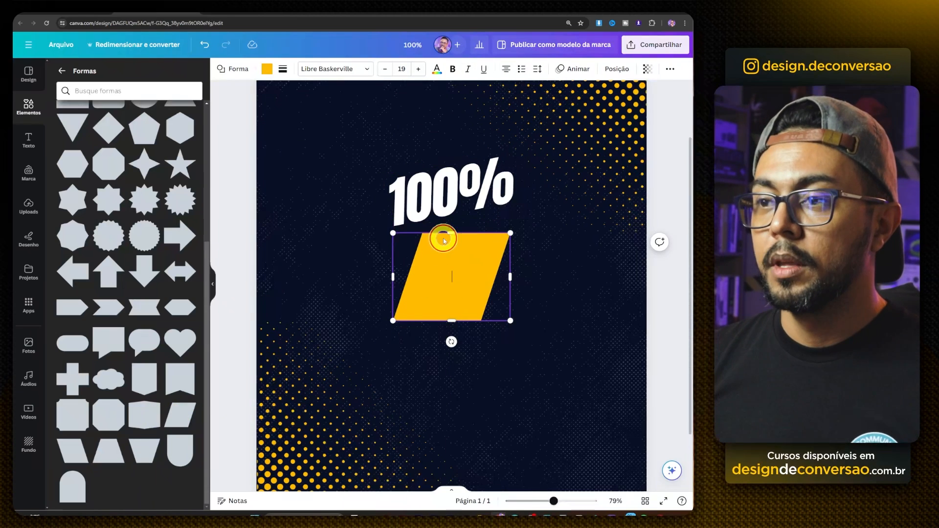
left_click_drag(442, 249, 412, 252)
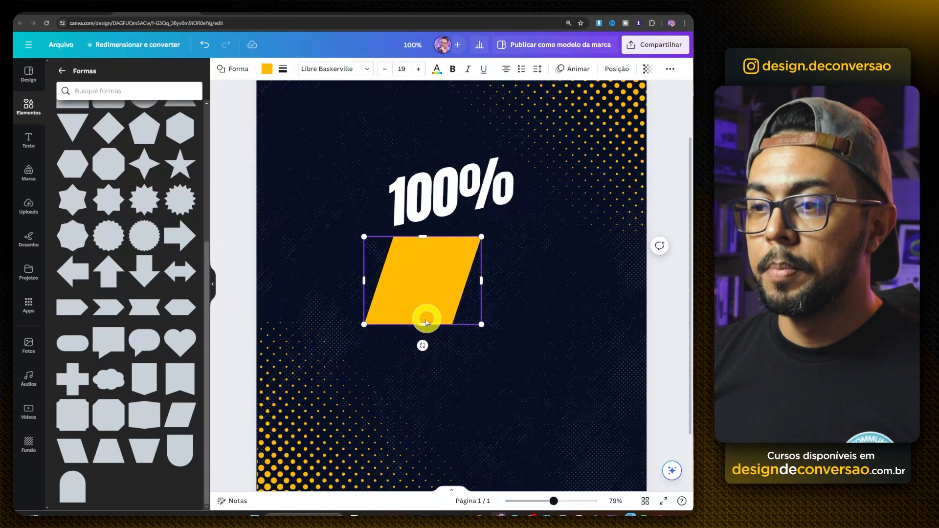
left_click_drag(423, 345, 440, 350)
left_click(417, 277)
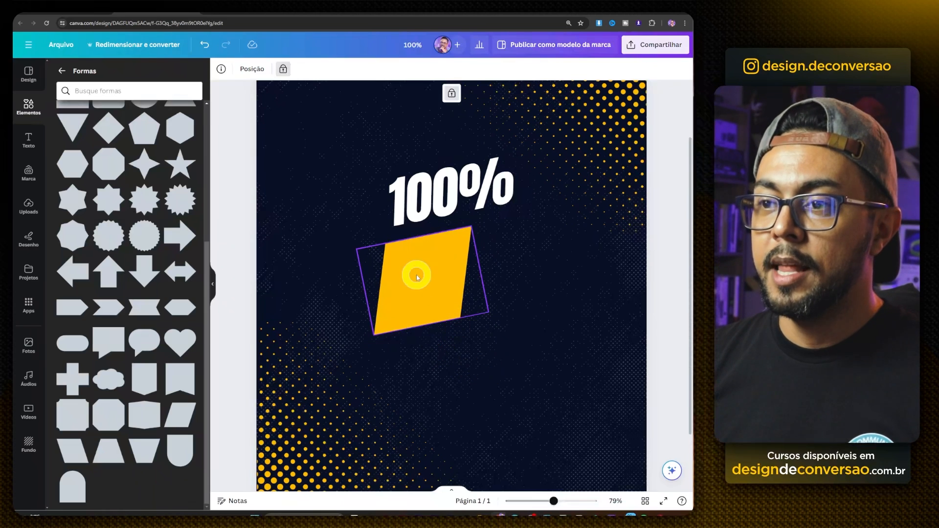
Step: Reshape the yellow parallelogram into a wide, low banner beneath the "100%" text by reducing its height and extending its width
scroll(489, 281, "up", 5)
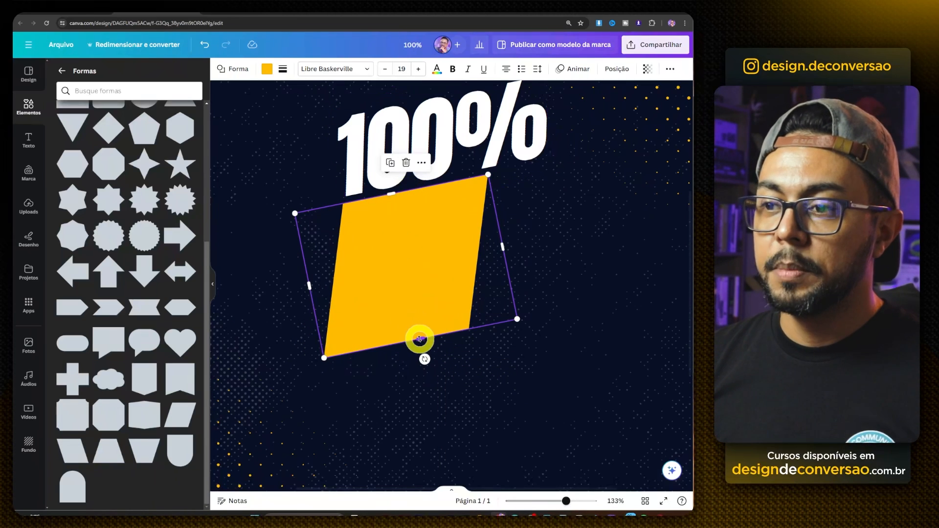
left_click_drag(420, 339, 432, 388)
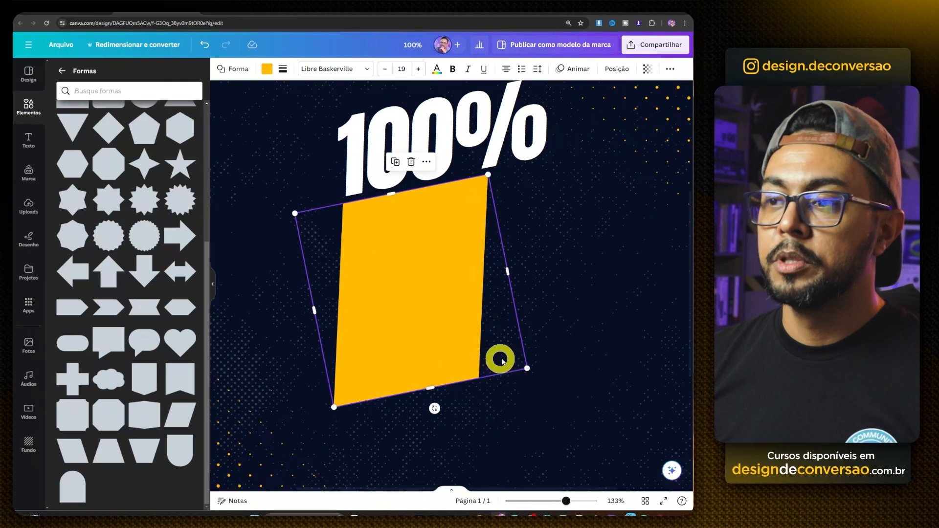
left_click_drag(527, 371, 416, 338)
left_click_drag(425, 247, 630, 205)
scroll(526, 246, "down", 3)
scroll(526, 246, "down", 3)
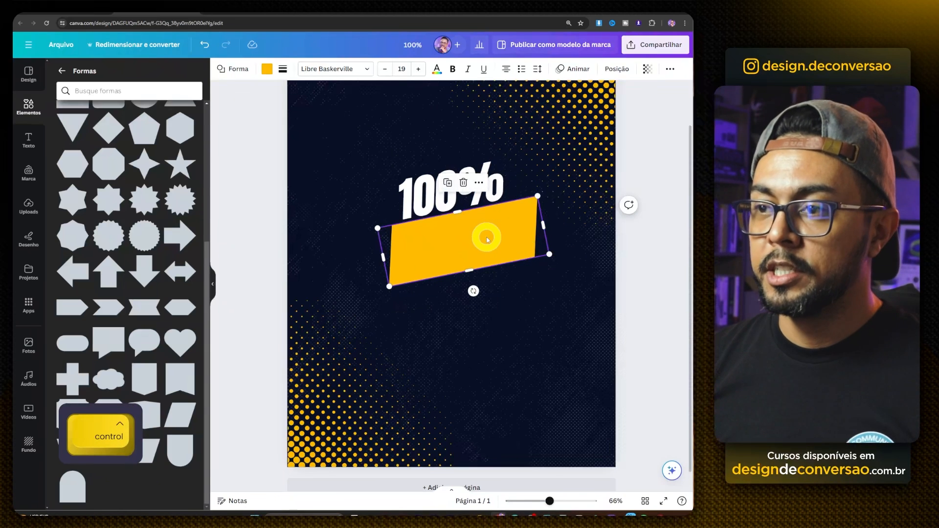
Step: Enlarge the yellow banner in width and height and center it beneath the "100%" text
left_click_drag(486, 235, 455, 241)
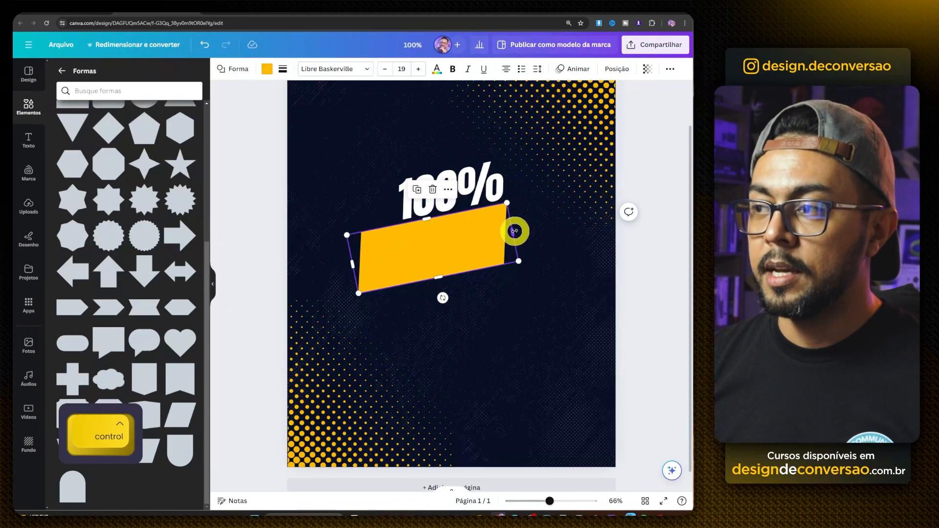
left_click_drag(515, 231, 548, 230)
left_click_drag(458, 234, 459, 238)
left_click_drag(547, 264, 559, 266)
left_click_drag(474, 246, 474, 249)
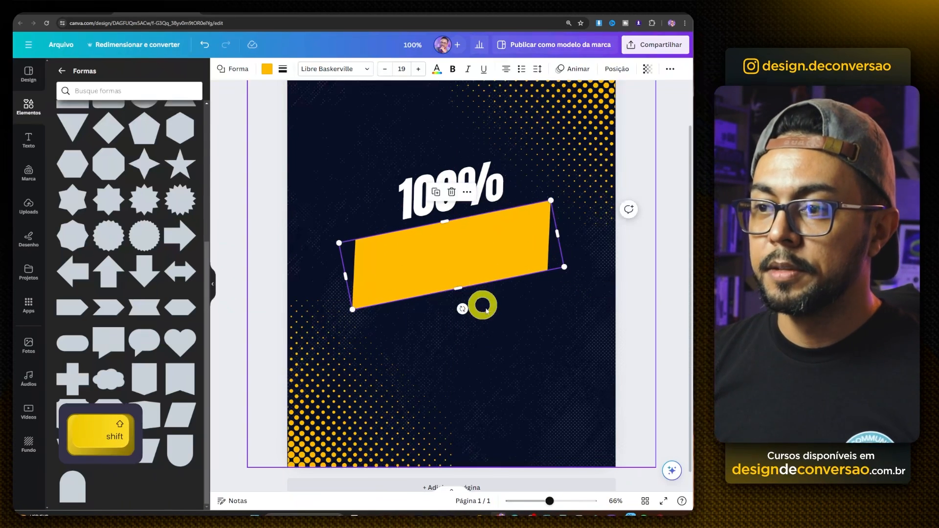
left_click(482, 305)
left_click(441, 256)
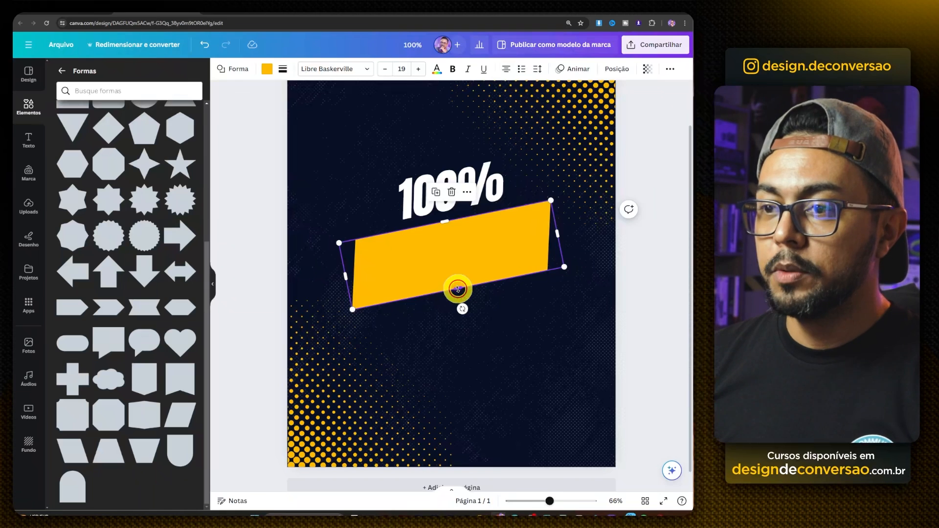
left_click_drag(458, 290, 458, 298)
left_click(597, 340)
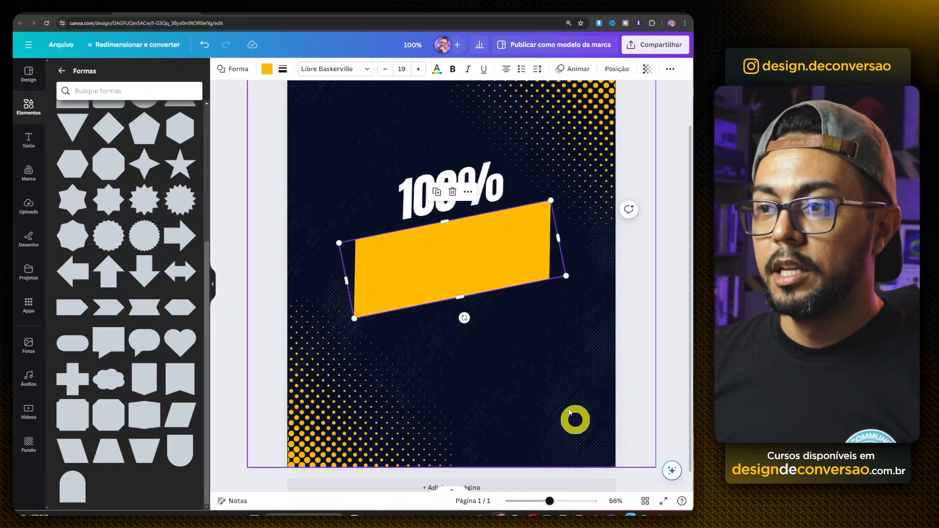
Step: Change the banner's fill to a gradient with five color stops, all set to #FFBC00
left_click(487, 280)
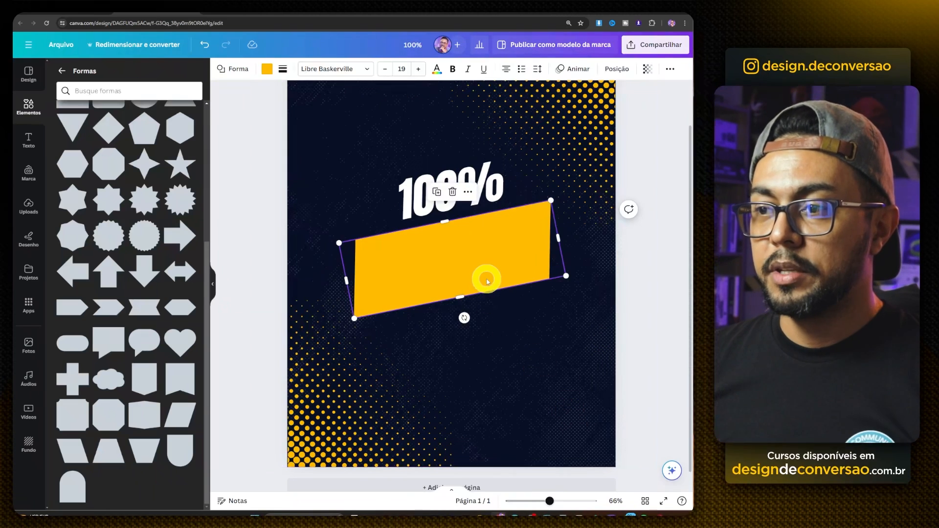
left_click(267, 69)
left_click(164, 125)
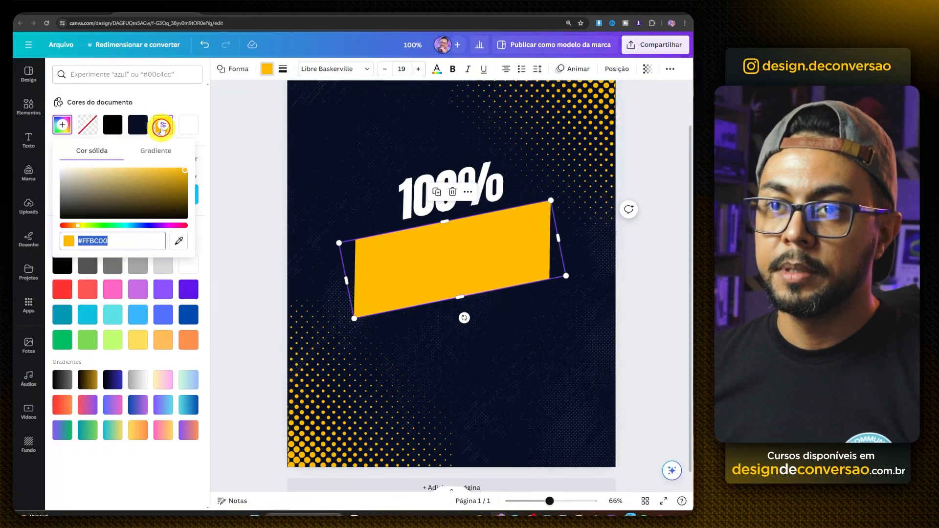
left_click(167, 152)
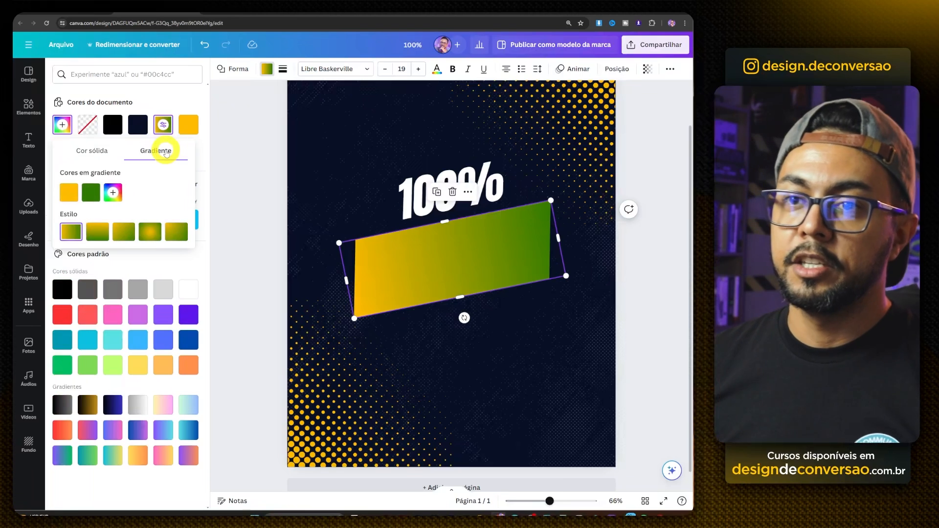
left_click(90, 196)
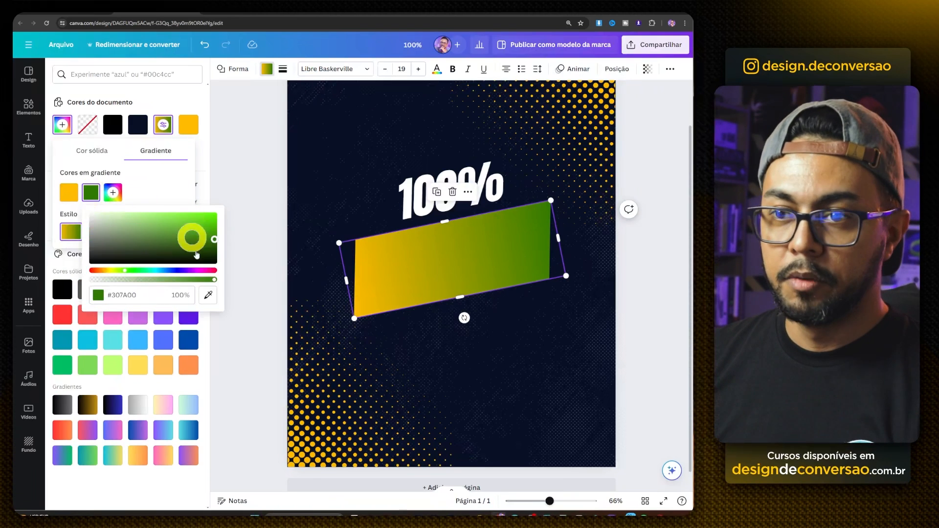
left_click(208, 295)
left_click(68, 192)
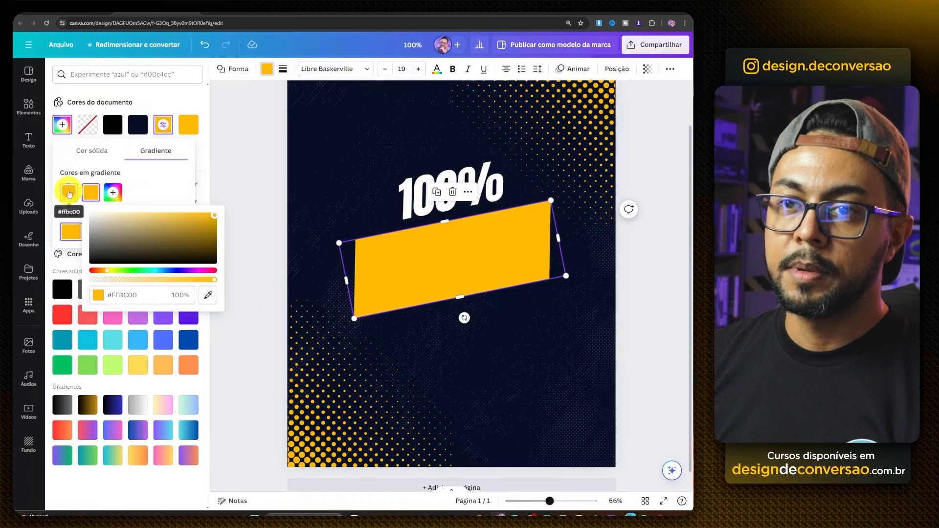
left_click(110, 193)
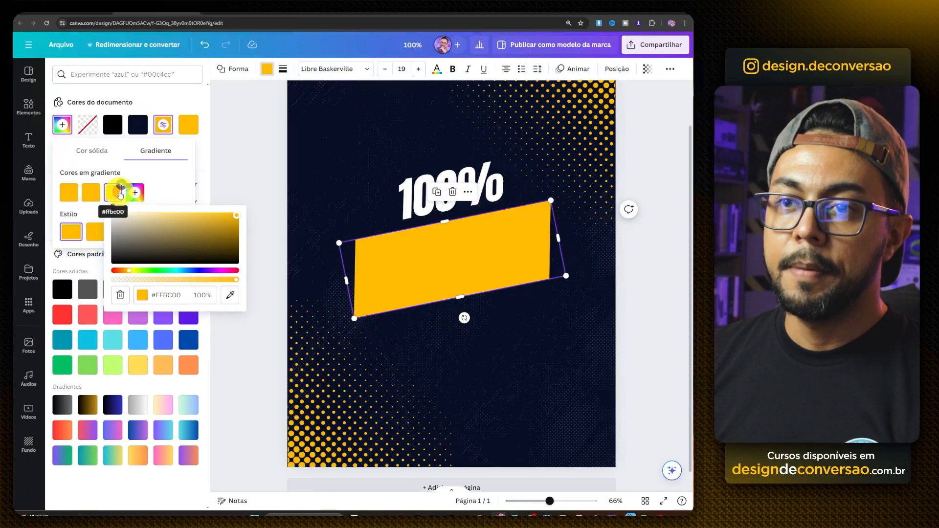
left_click(132, 194)
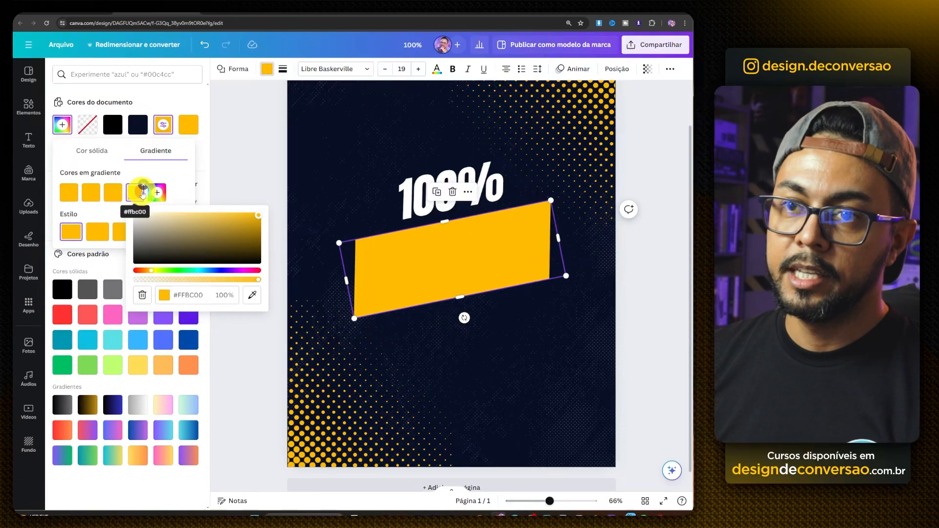
left_click(157, 192)
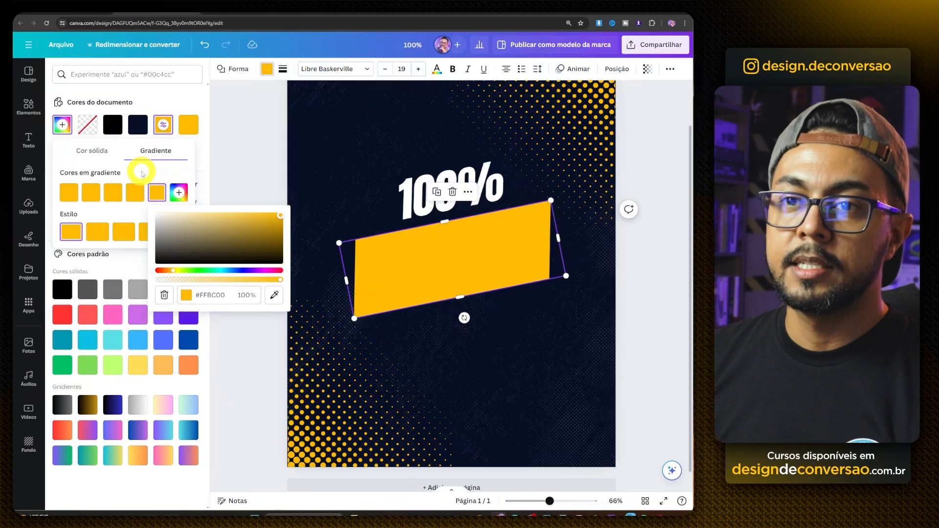
Step: Set the banner gradient's second stop to pale yellow #FFECB8 and its fourth stop to dark gold #B28A1B
left_click(86, 196)
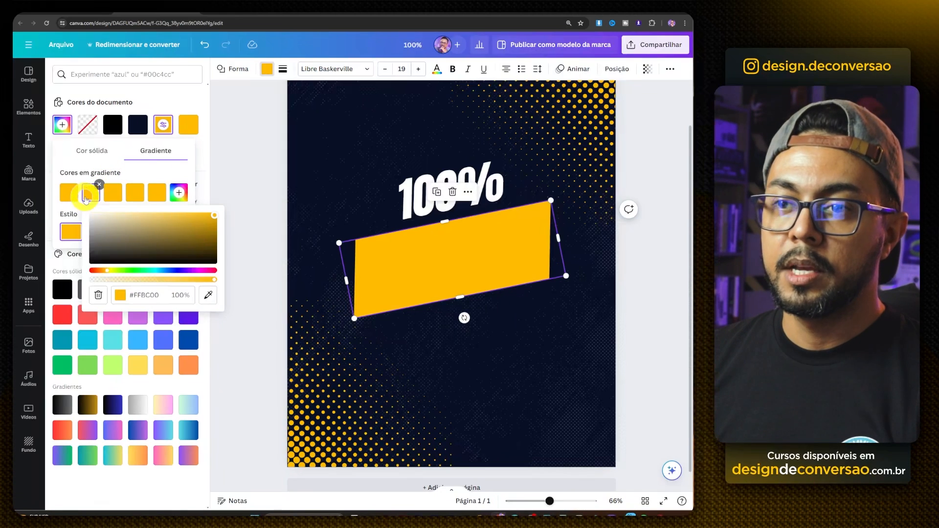
left_click_drag(176, 221, 129, 213)
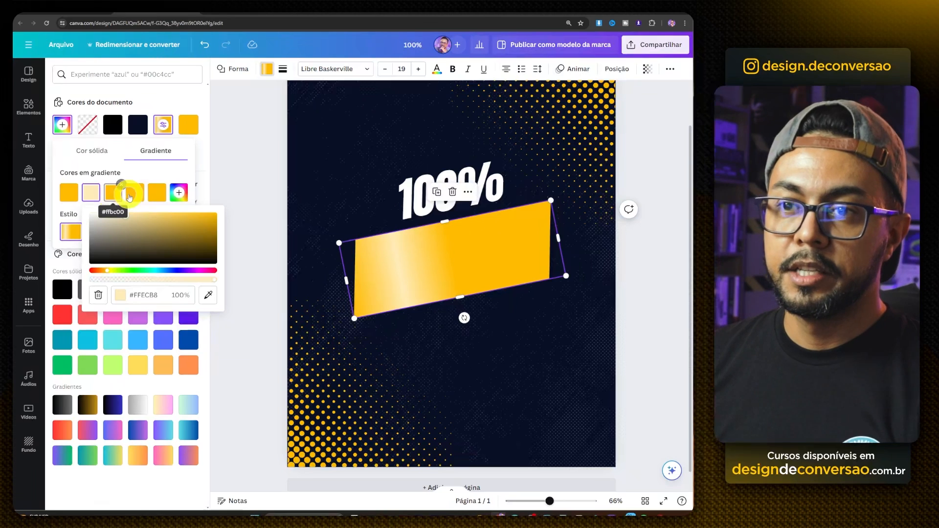
left_click(133, 196)
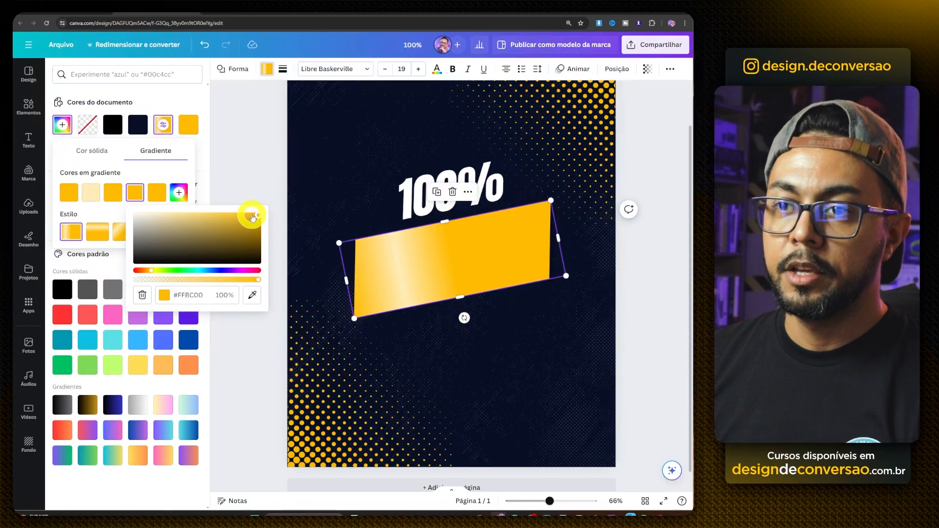
left_click_drag(252, 218, 243, 222)
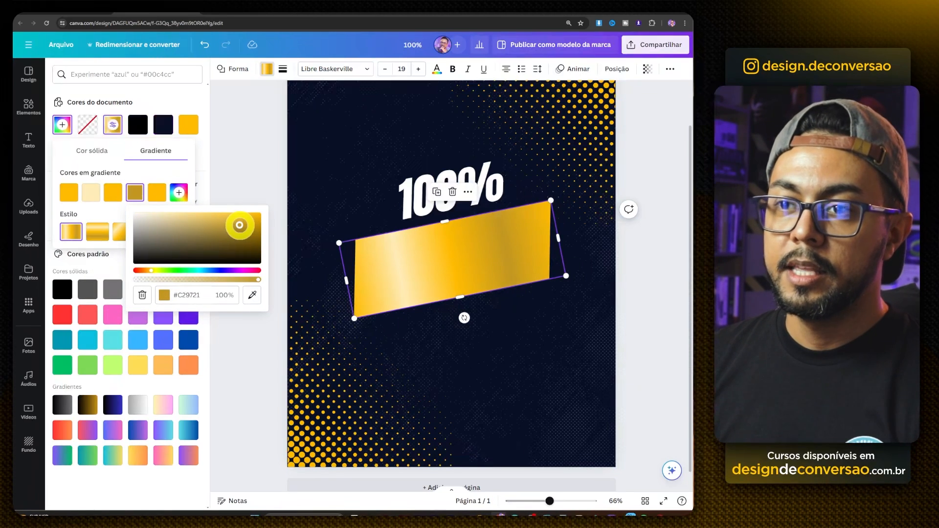
left_click_drag(240, 225, 242, 229)
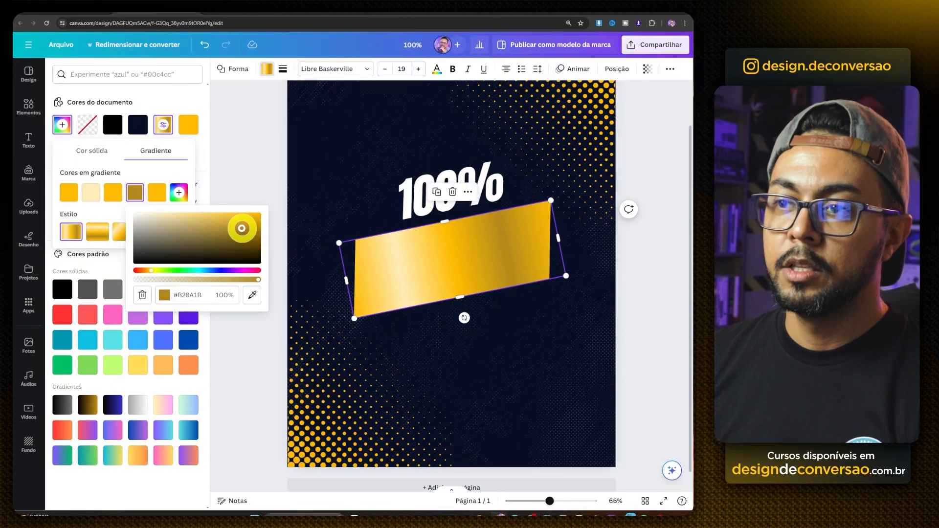
left_click(320, 180)
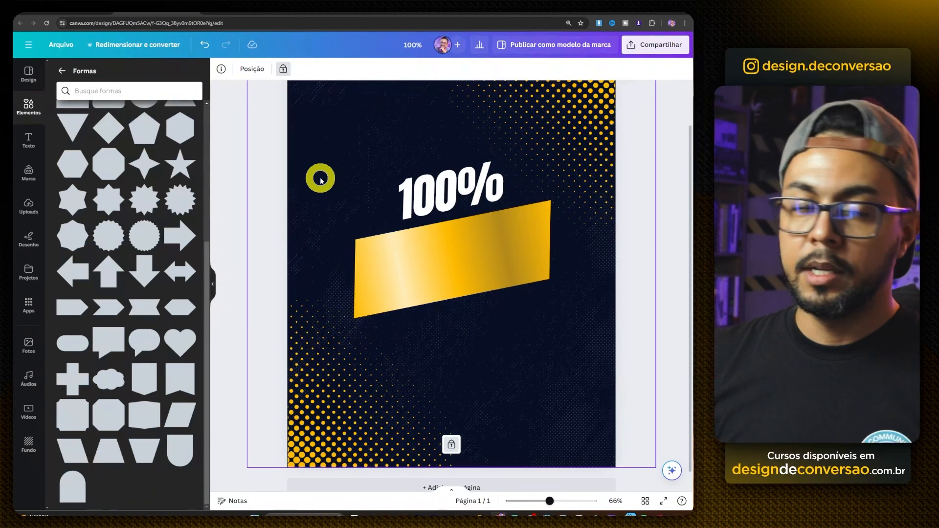
Step: Duplicate the "100%" text onto the gold banner and change the copy to "WHEY" in uppercase
left_click(477, 184)
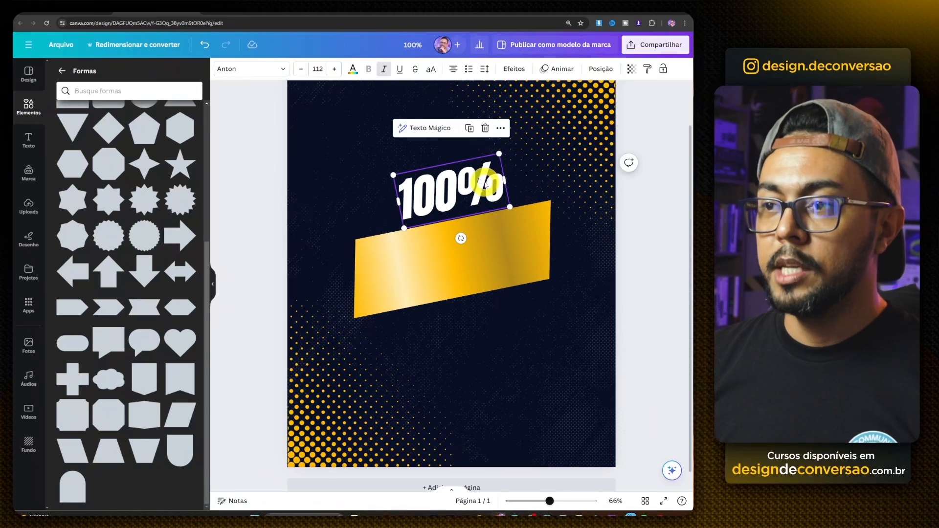
key("ctrl+c")
key("ctrl+v")
left_click_drag(477, 184, 467, 253)
double_click(460, 257)
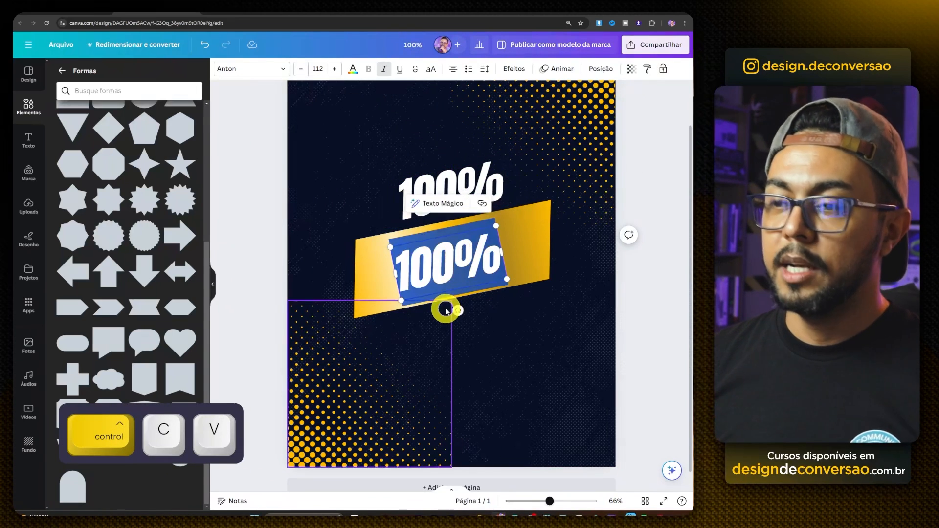
type("whey")
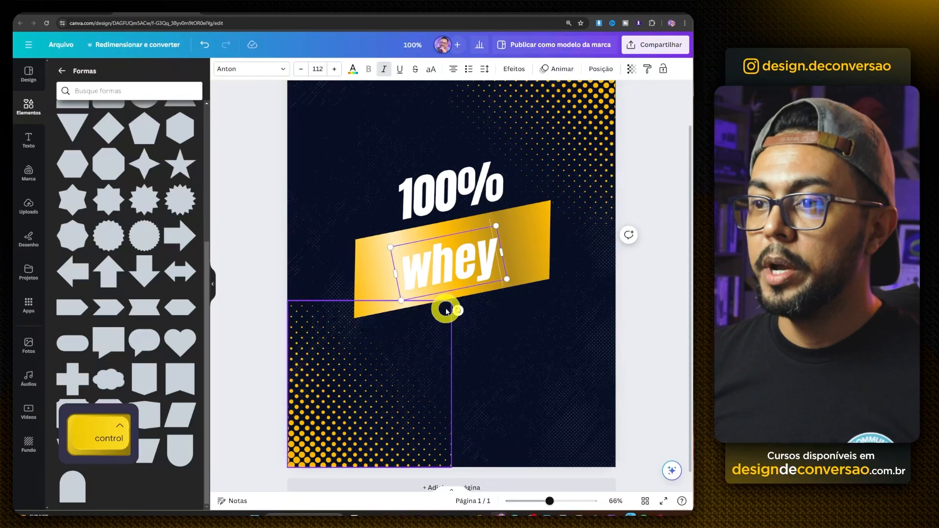
key("ctrl+a")
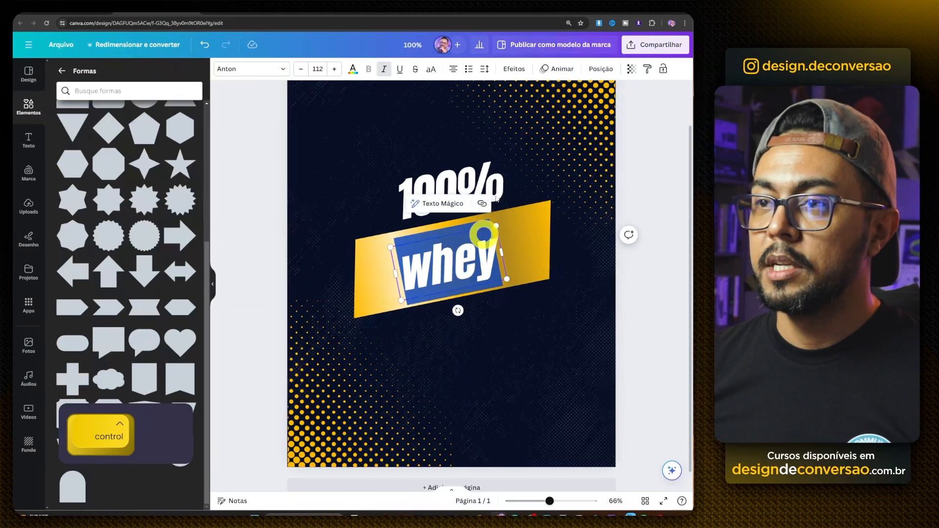
left_click(433, 70)
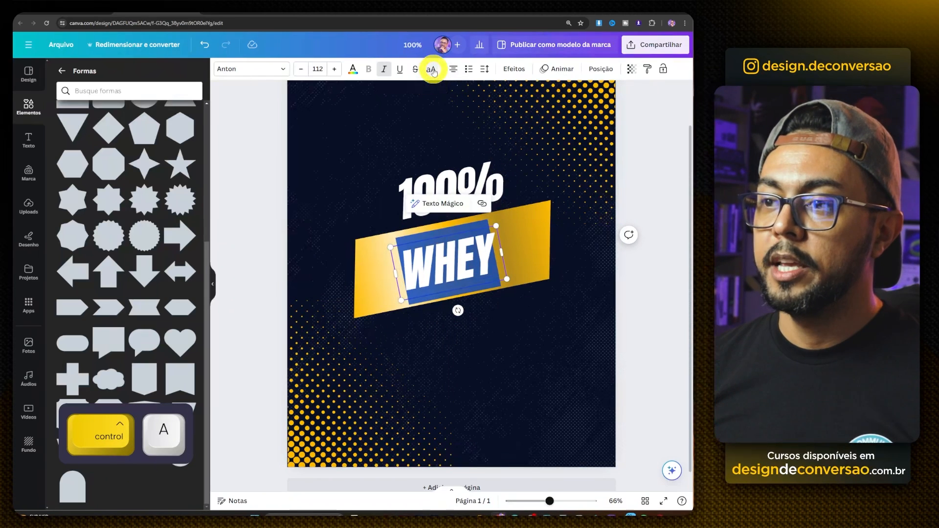
Step: Color the "WHEY" text dark navy from the brand colors and enlarge it to nearly fill the banner's height
left_click(353, 72)
left_click(548, 323)
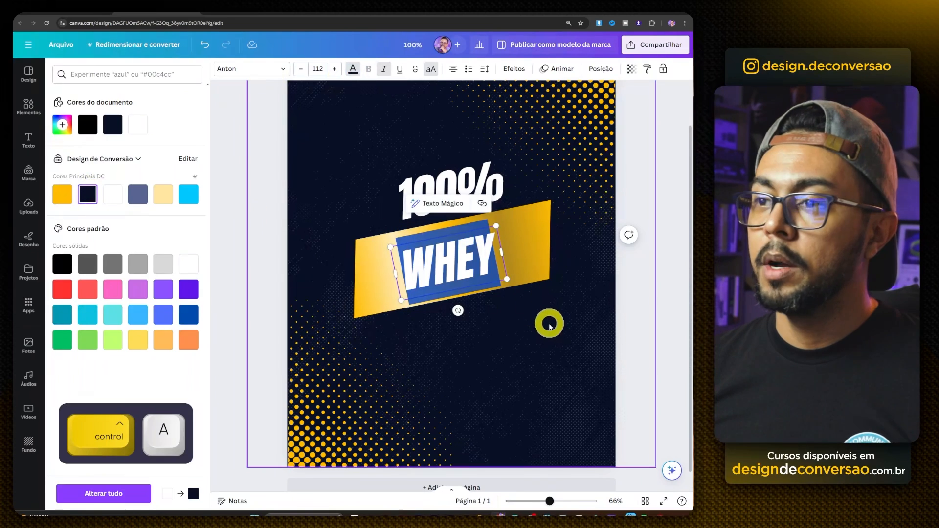
left_click(489, 250)
left_click_drag(496, 226, 519, 209)
left_click(507, 354)
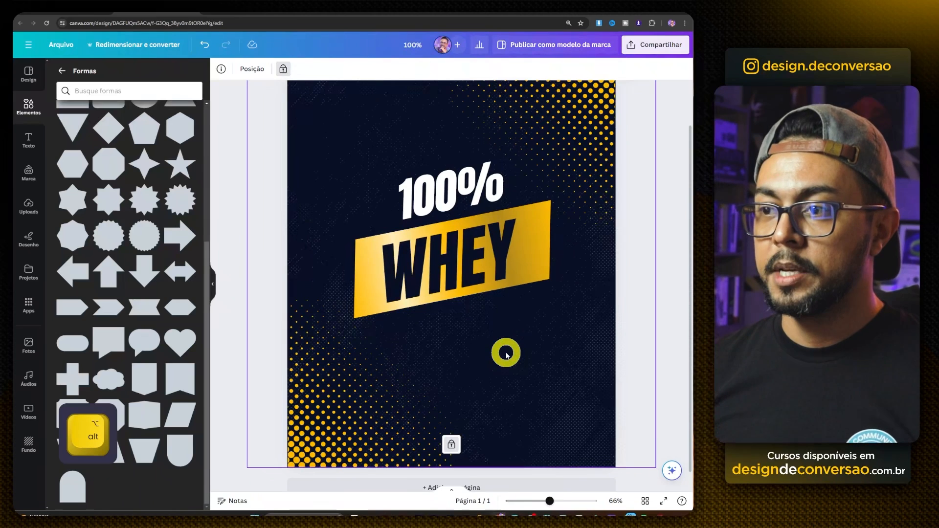
Step: Narrow the gold banner around "WHEY", then enlarge banner and text together and keep them centered under "100%"
left_click(556, 233)
left_click_drag(559, 234, 536, 241)
left_click(562, 326)
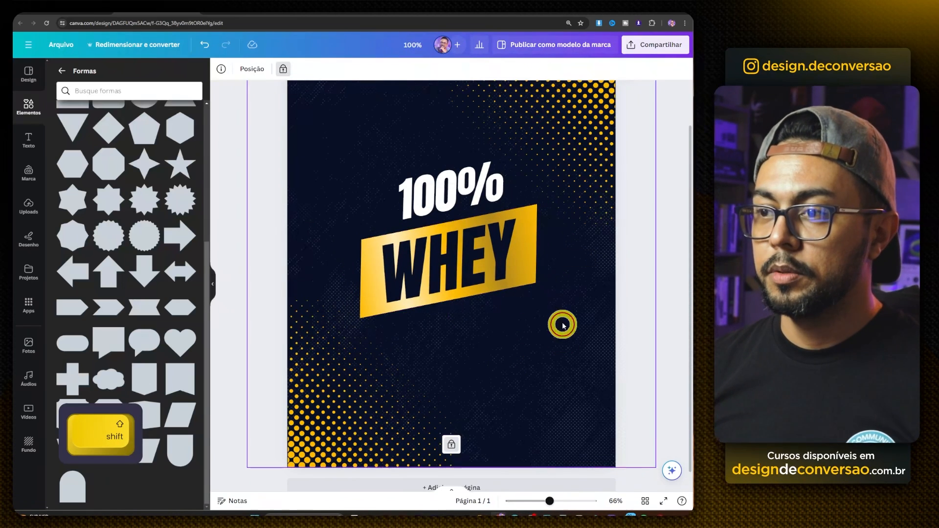
left_click_drag(563, 325, 526, 279)
left_click_drag(556, 319, 565, 323)
left_click_drag(520, 285, 519, 286)
left_click(543, 312)
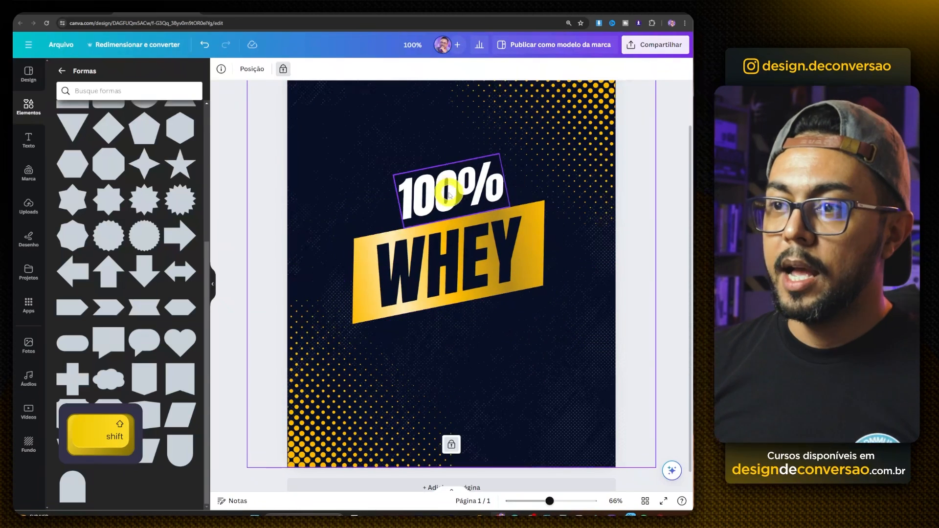
Step: Duplicate the "100%" text below the banner and change the copy to "PROTEIN" in uppercase on a single line
left_click(449, 193)
left_click_drag(448, 185, 446, 356, "alt")
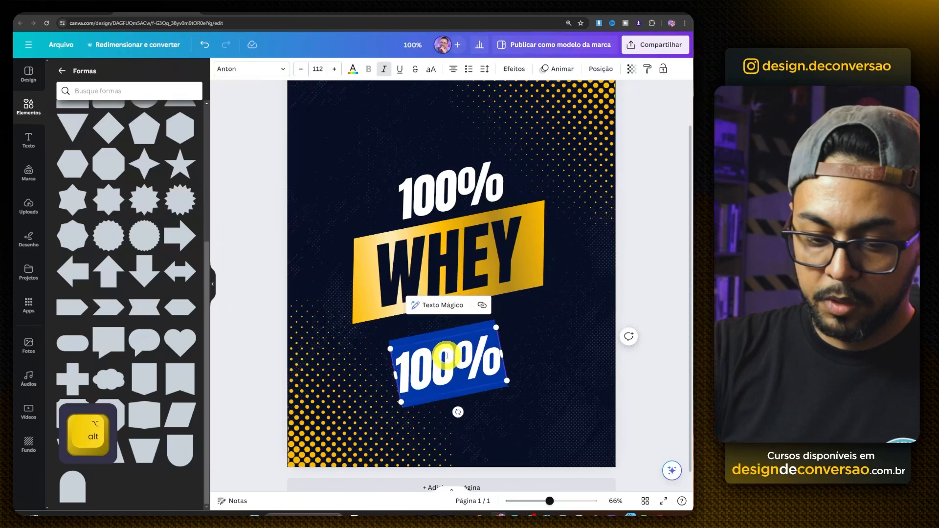
type("protein")
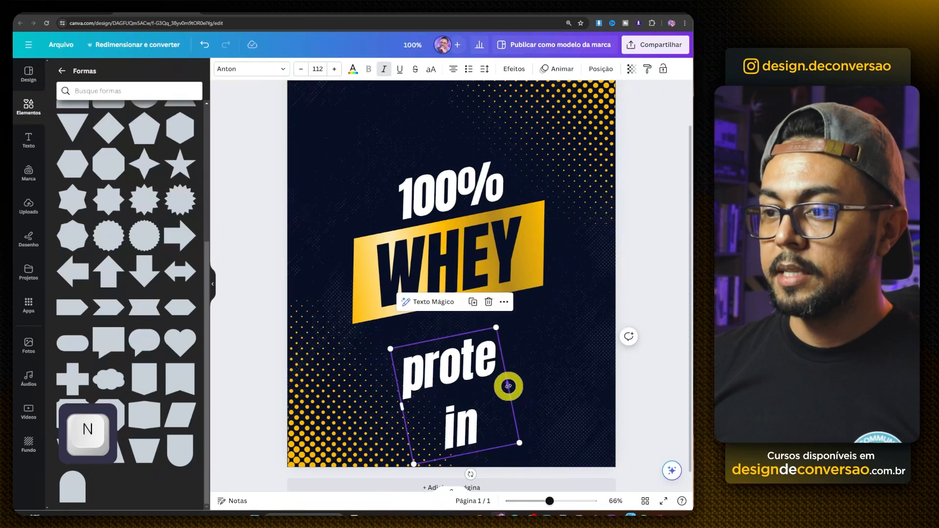
left_click_drag(508, 386, 552, 374)
left_click(431, 70)
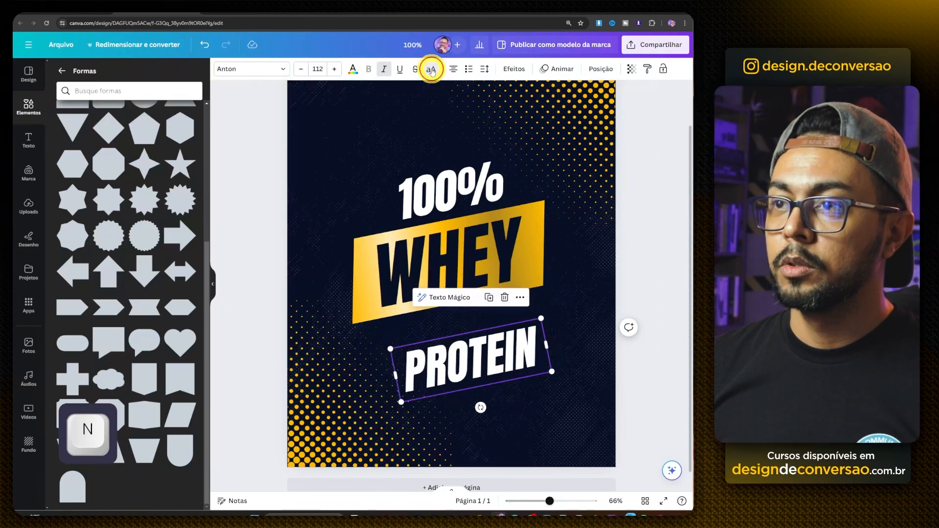
Step: Shrink the "PROTEIN" text to about half its size and center it just beneath the gold banner
left_click_drag(553, 373, 471, 380)
left_click(512, 375)
left_click_drag(457, 348, 462, 327)
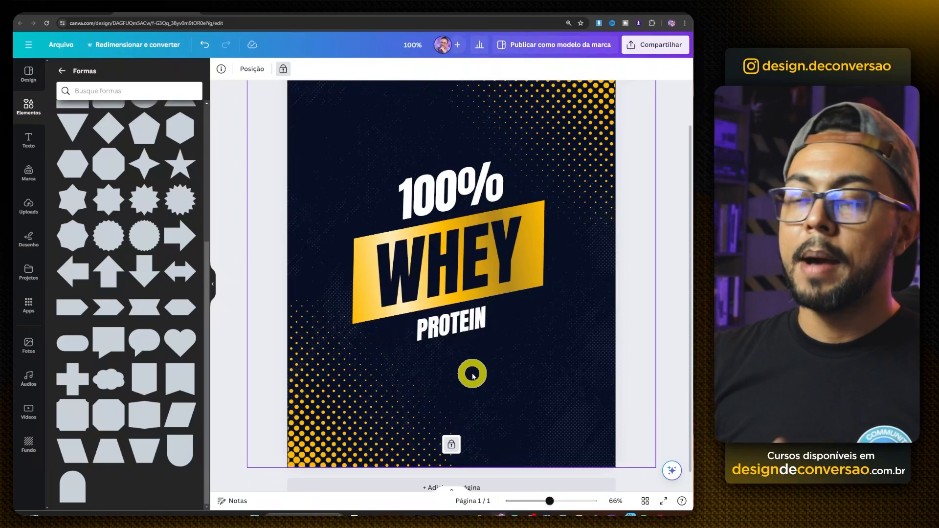
Step: Search the graphic elements for "flare" and insert the thin vertical white light streak
left_click(28, 105)
left_click(127, 74)
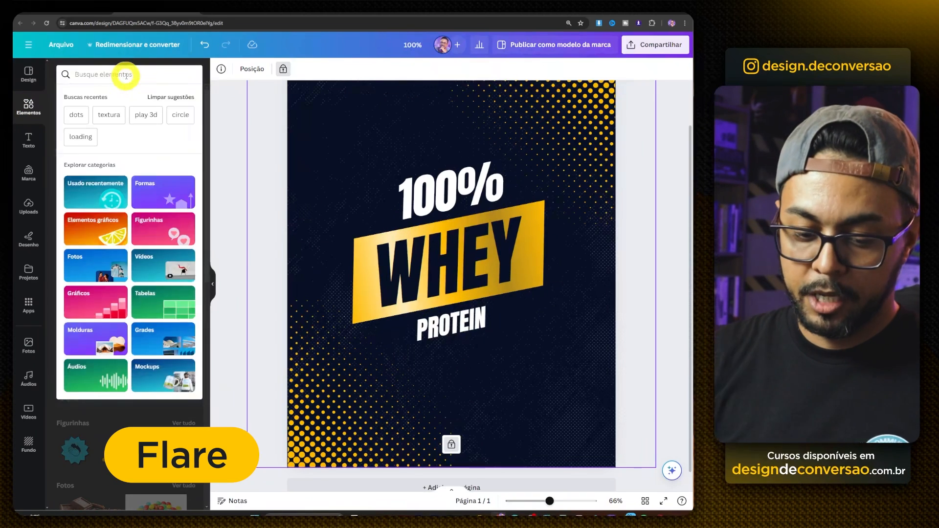
type("flare")
key("Return")
left_click(107, 96)
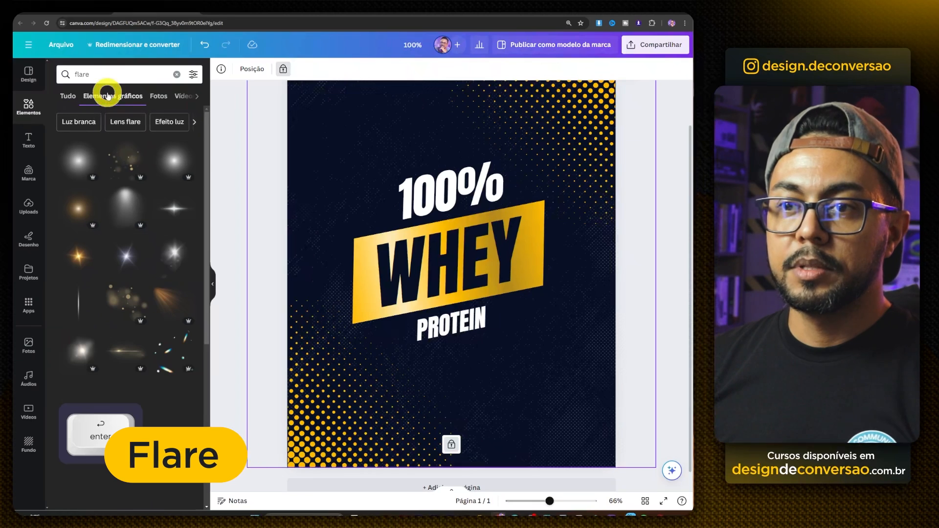
left_click(77, 307)
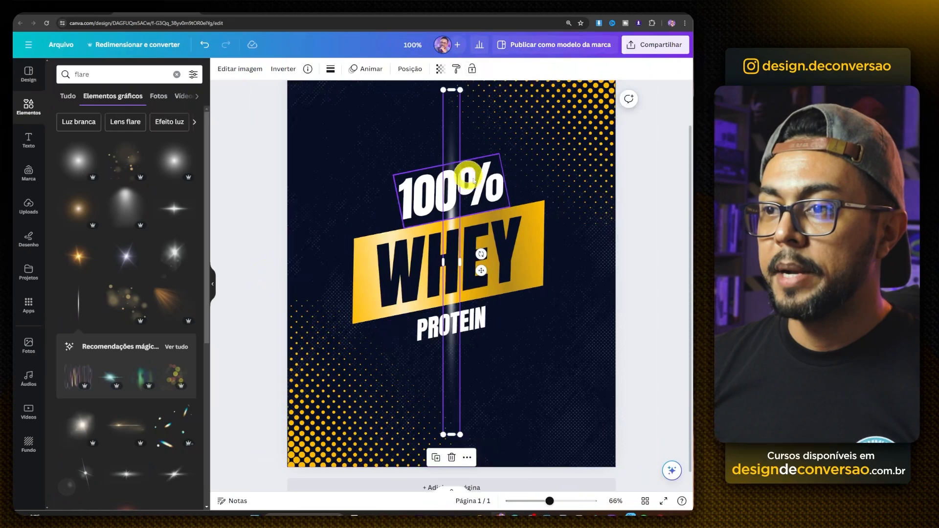
Step: Shorten the light streak to roughly the banner's width and rotate it to the banner's tilt, beneath the "PROTEIN" text
left_click_drag(463, 89, 452, 252)
left_click(438, 456)
left_click_drag(438, 456, 323, 361)
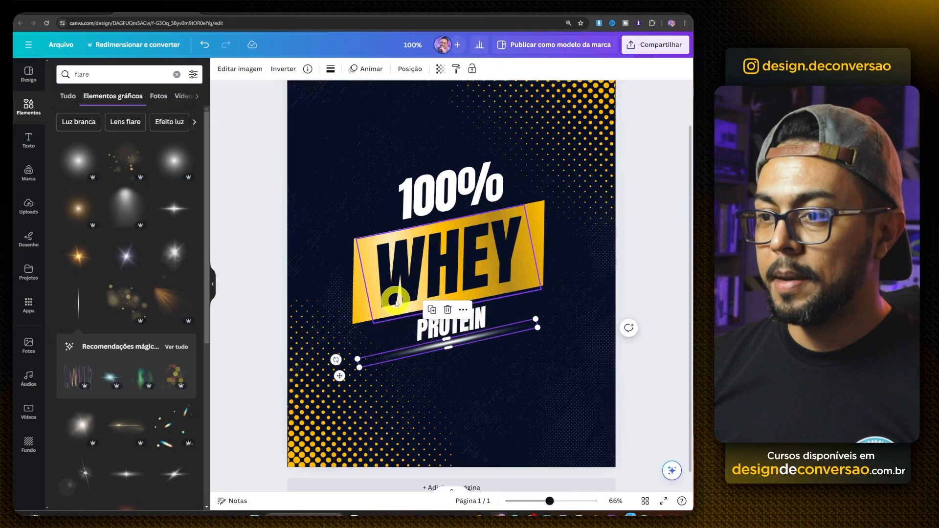
Step: Move the white light streak onto the gold banner's upper edge and align it with the banner's tilt
left_click_drag(520, 329, 516, 209)
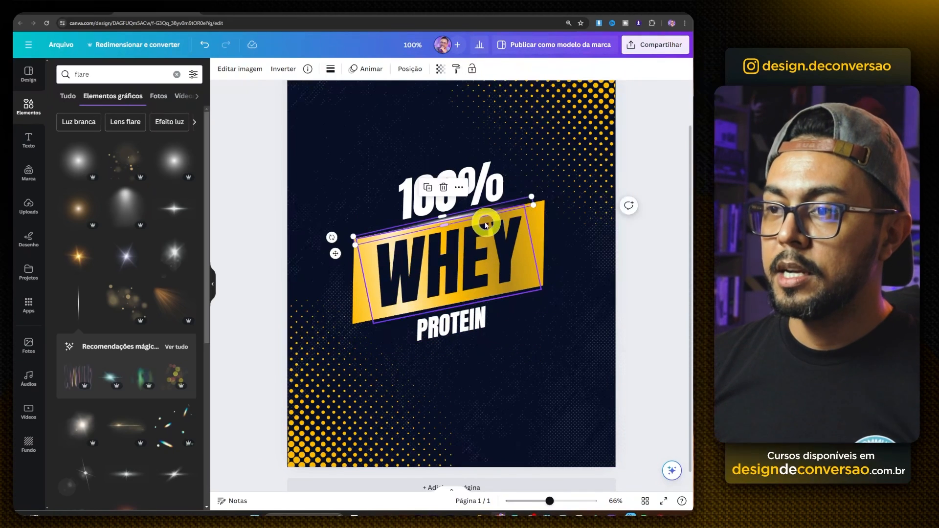
scroll(459, 226, "up", 3)
left_click_drag(264, 257, 254, 244)
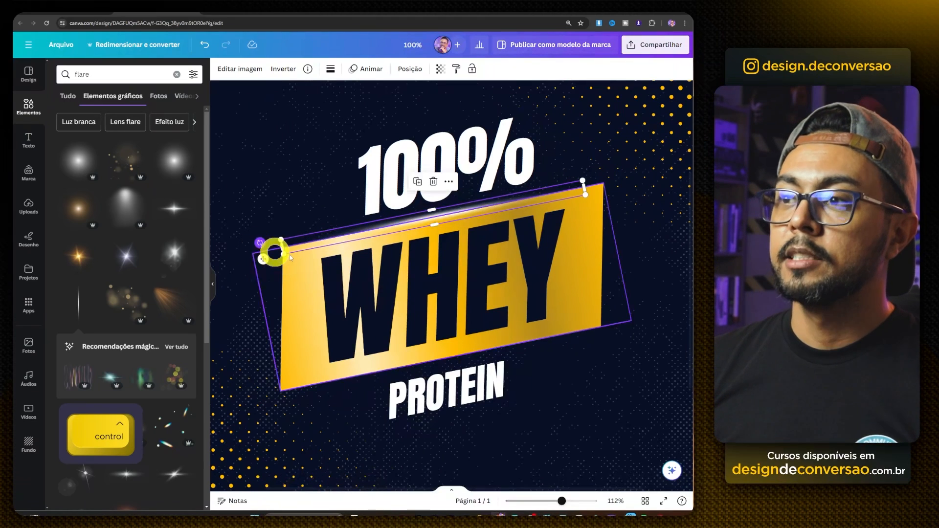
Step: Duplicate the light streak onto the gold banner's lower edge
left_click_drag(586, 195, 595, 330)
left_click(633, 273)
left_click(462, 206)
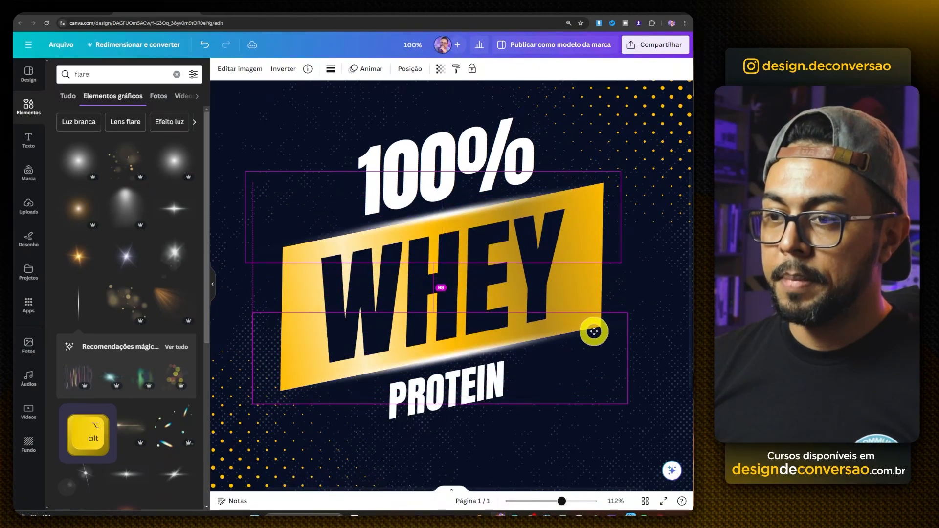
left_click(607, 415)
scroll(607, 415, "down", 5)
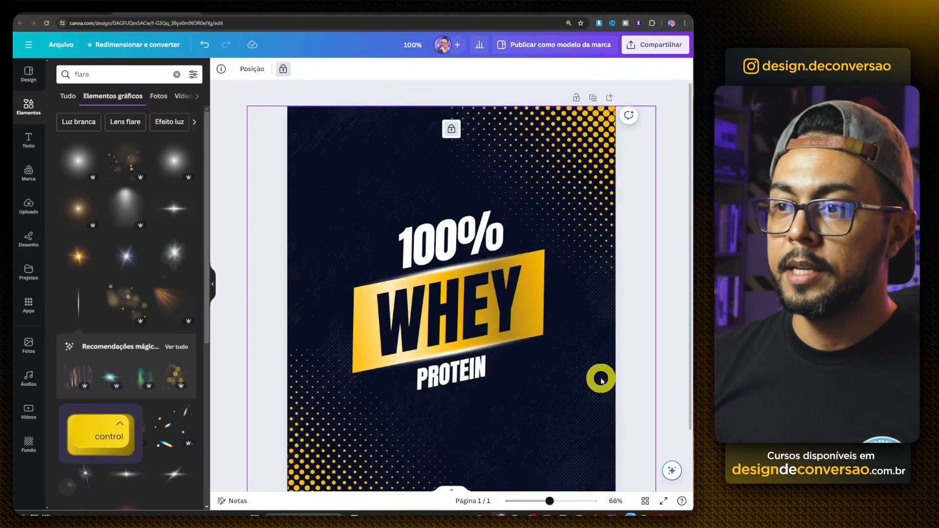
scroll(582, 364, "down", 1)
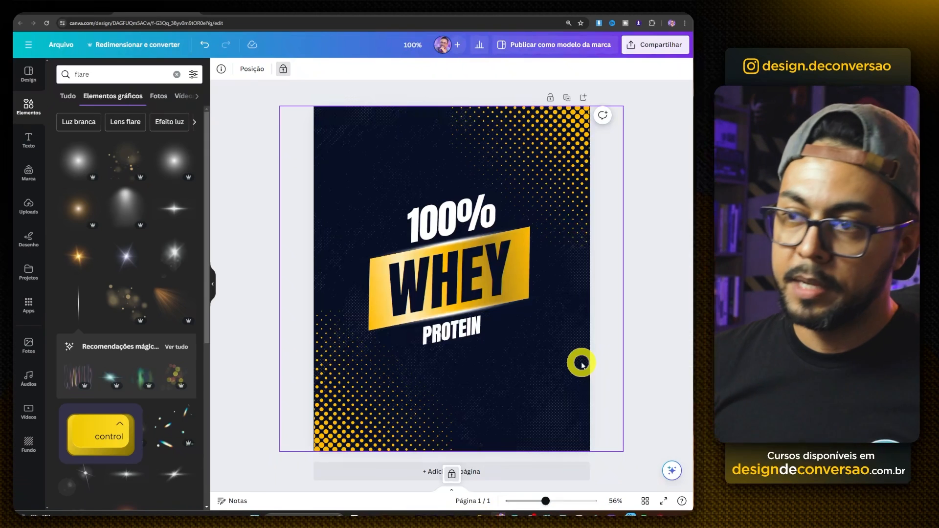
Step: Duplicate the gold banner above the headline and narrow the copy to about a third of its width
left_click(532, 285)
left_click_drag(531, 274, 531, 170)
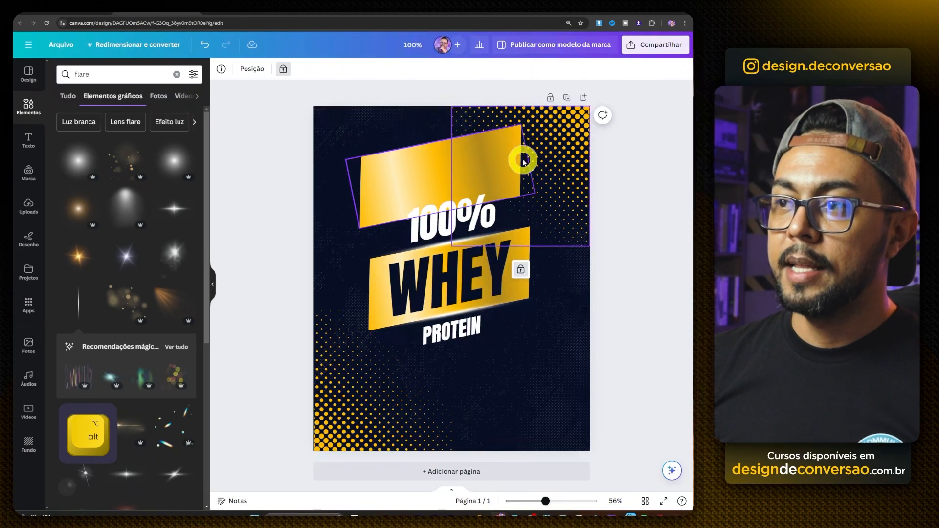
left_click_drag(528, 158, 408, 184)
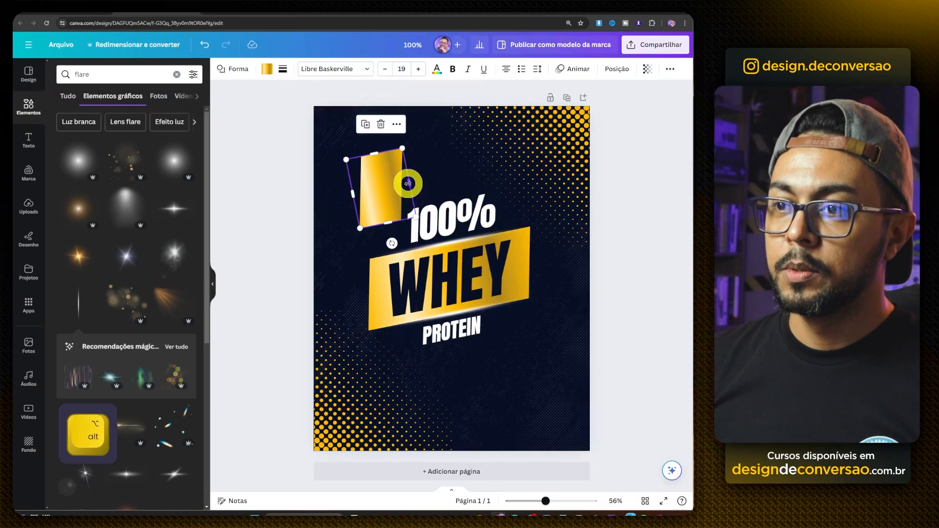
Step: Enlarge the narrow gold copy into a ribbon hanging from the page's upper edge, ending just above "100%" and flush with the banner's left side
left_click_drag(401, 147, 488, 88)
left_click_drag(414, 172, 423, 142)
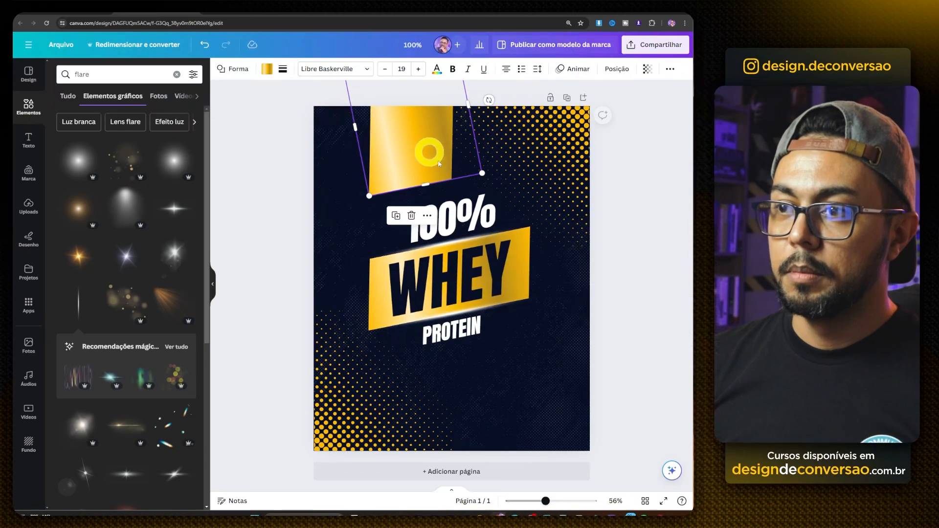
left_click_drag(481, 172, 475, 167)
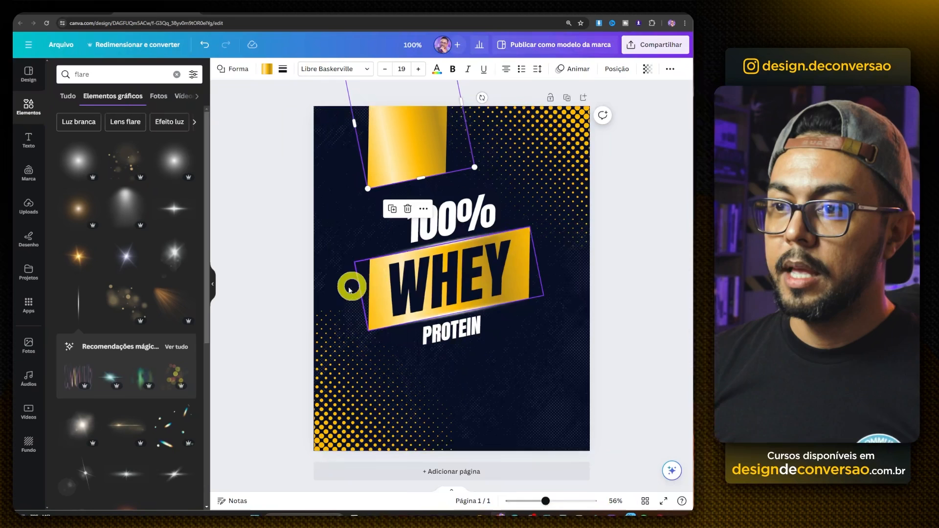
left_click(408, 159)
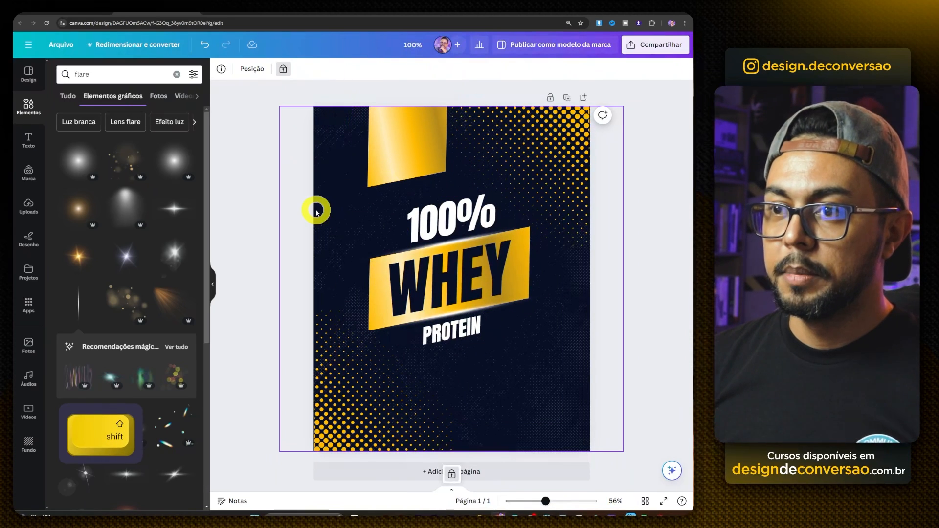
left_click(395, 149)
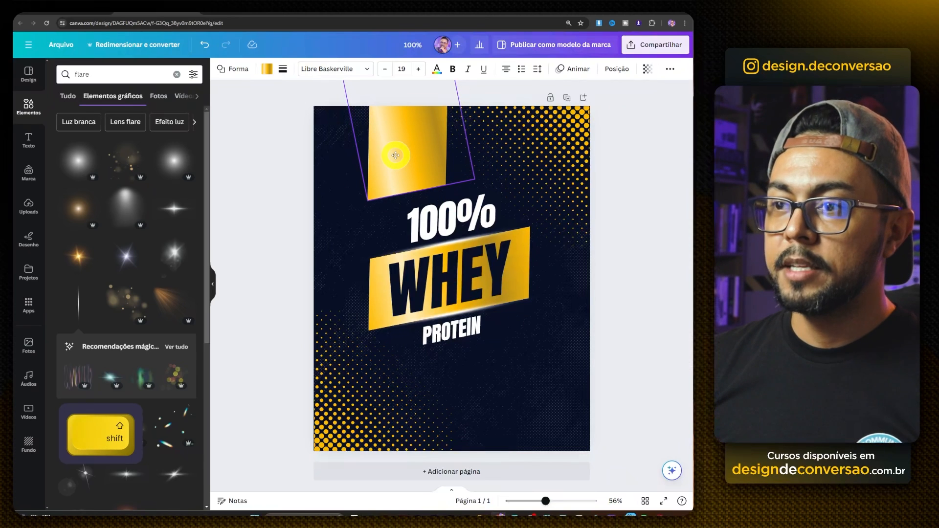
Step: Duplicate the "100%" text onto the gold ribbon, change the copy to "Sabor" and shrink it to size 57,8
scroll(395, 159, "up", 3)
left_click(452, 231)
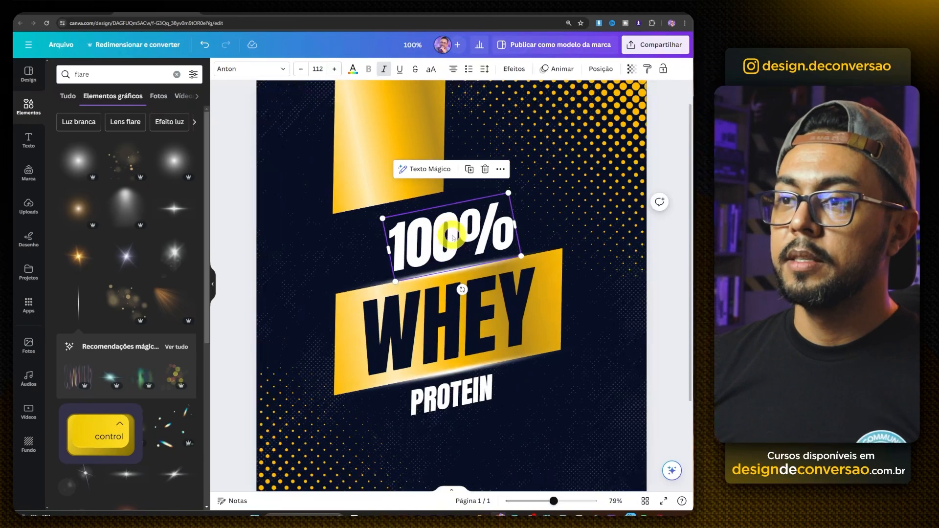
left_click_drag(452, 231, 407, 150)
double_click(407, 151)
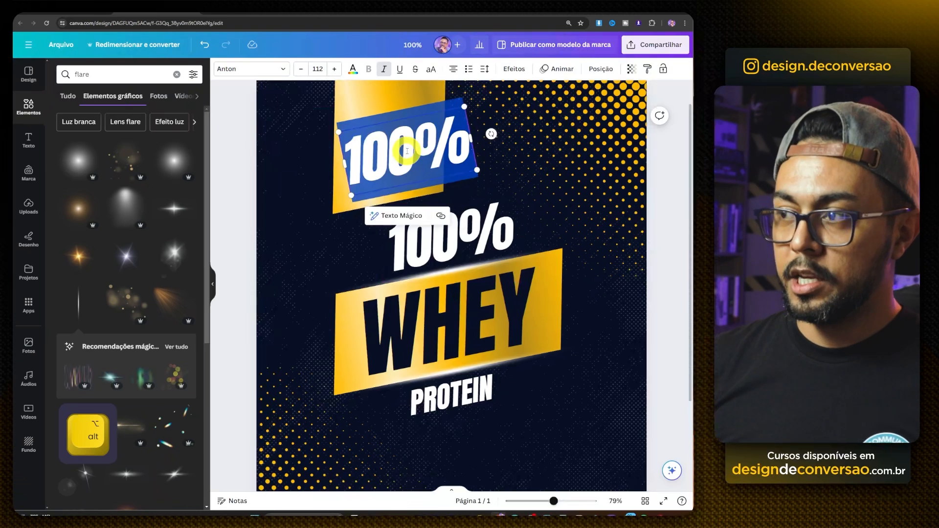
type("Sab")
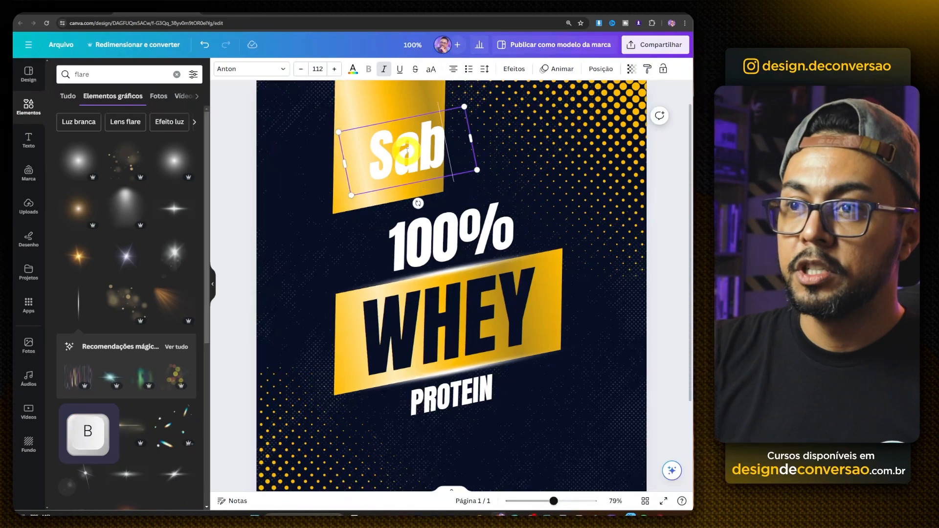
type("or")
left_click_drag(478, 169, 362, 177)
Step: Duplicate "Sabor" beneath itself as uppercase "COOKIES" on a single line and color it dark navy
type("cookies")
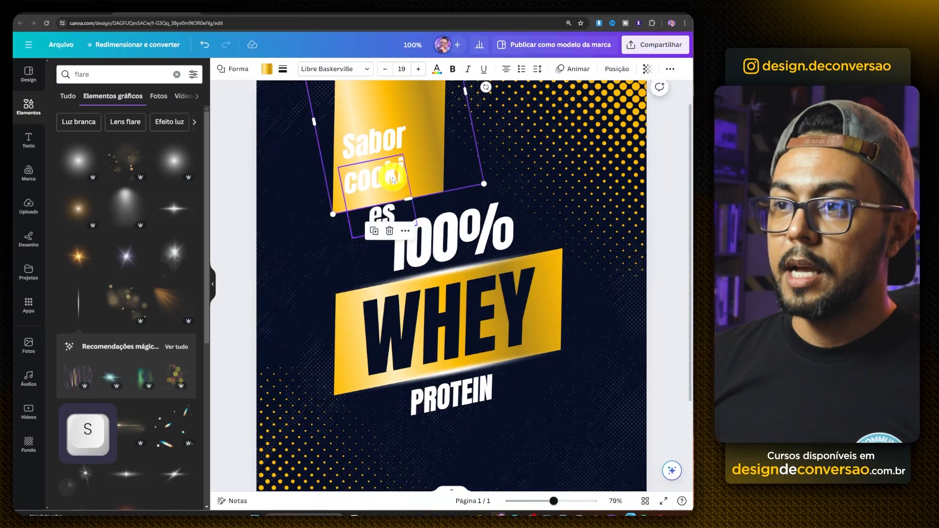
left_click_drag(414, 189, 446, 187)
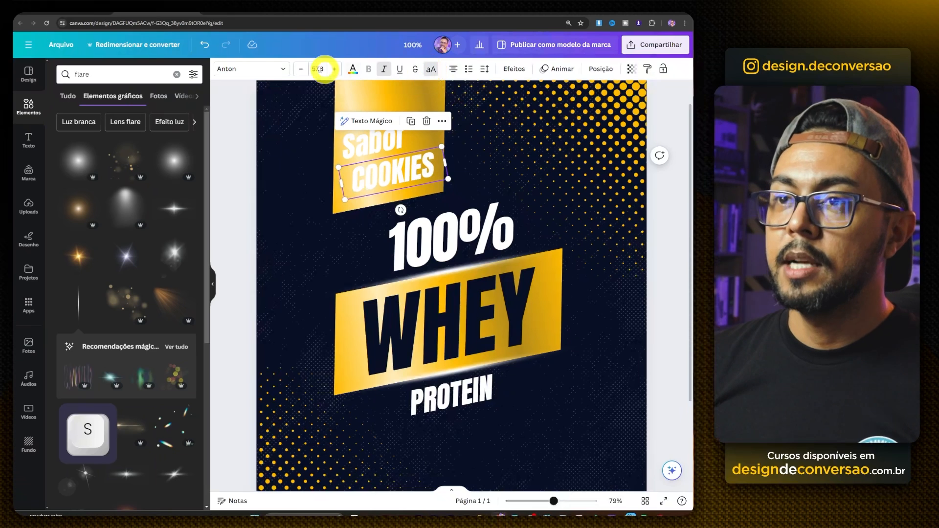
left_click(353, 73)
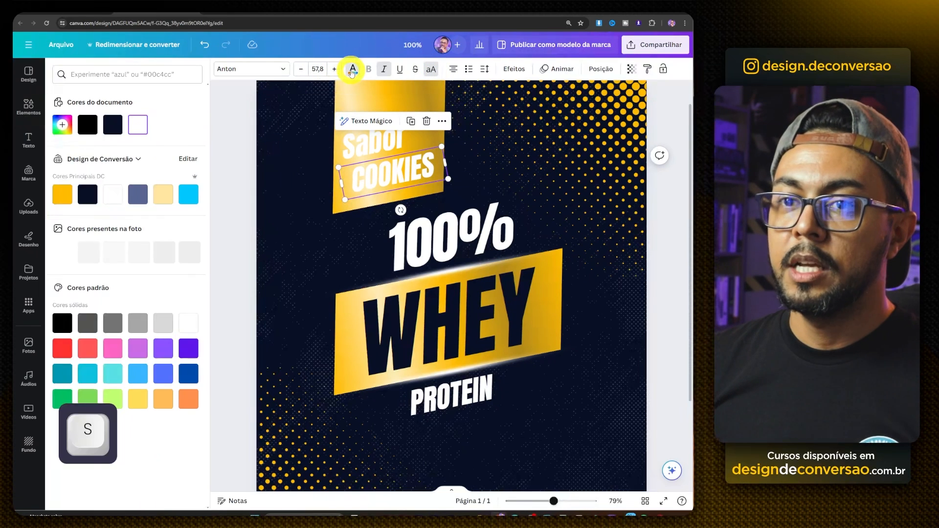
left_click(84, 196)
left_click_drag(398, 167, 392, 178)
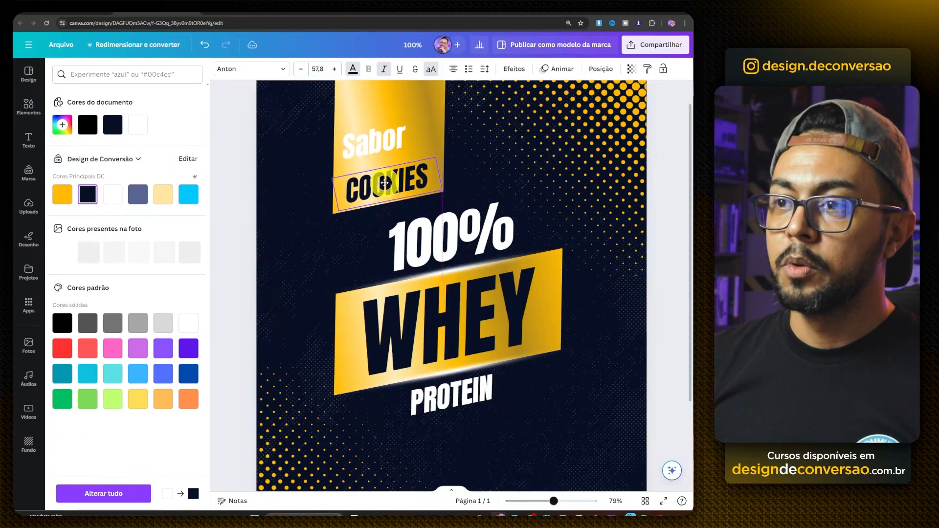
Step: Enlarge "COOKIES" to size 65,4 and position it near the ribbon's lower edge
left_click(479, 155)
left_click(433, 155)
left_click_drag(434, 151, 450, 149)
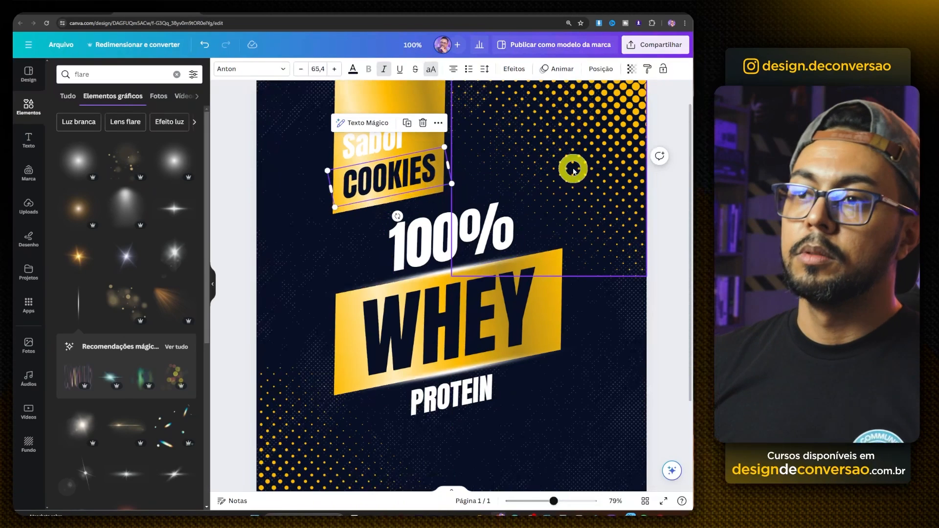
left_click_drag(370, 174, 372, 181)
Step: Move "Sabor" just above "COOKIES" and set its font to Antonio at size 42,1
left_click(362, 143)
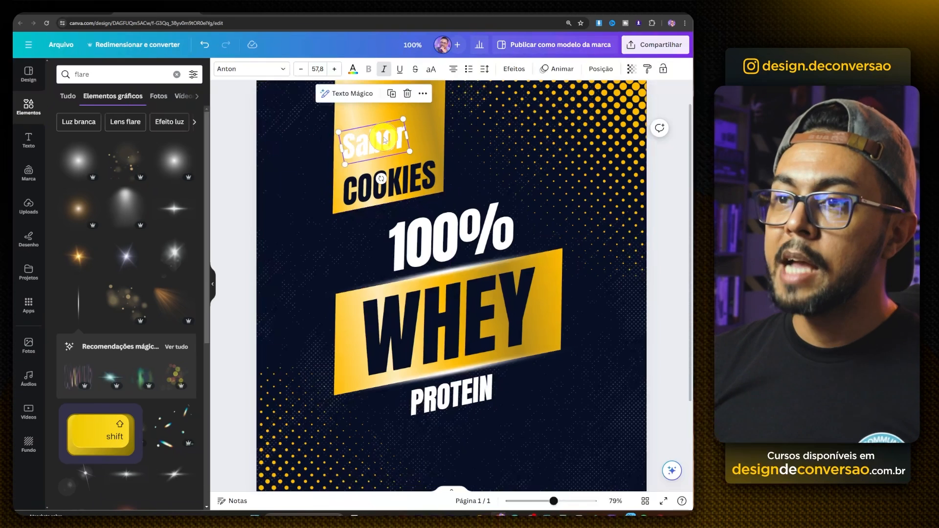
left_click_drag(384, 139, 385, 151)
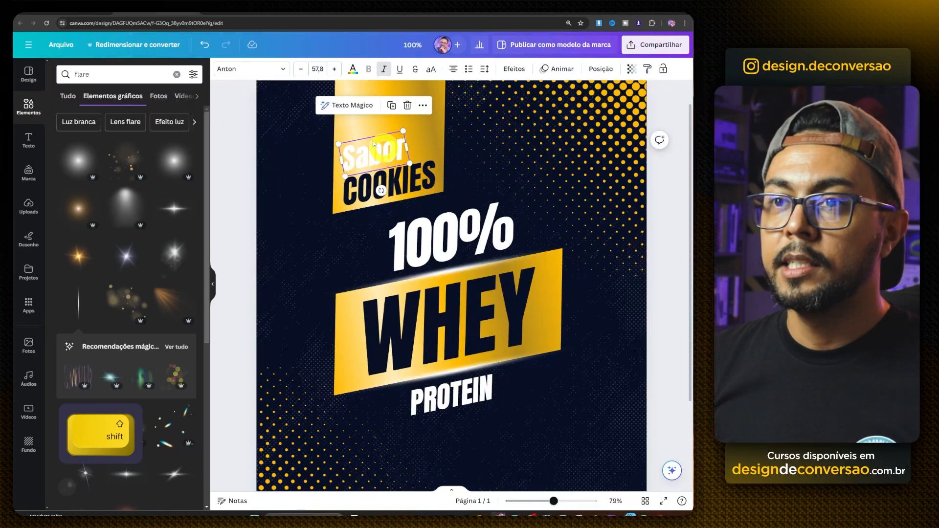
left_click(262, 75)
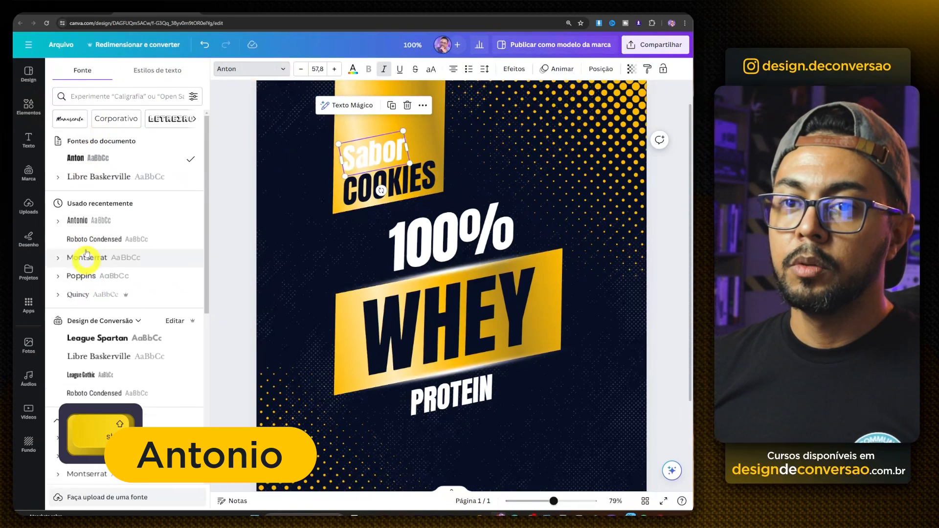
left_click(85, 222)
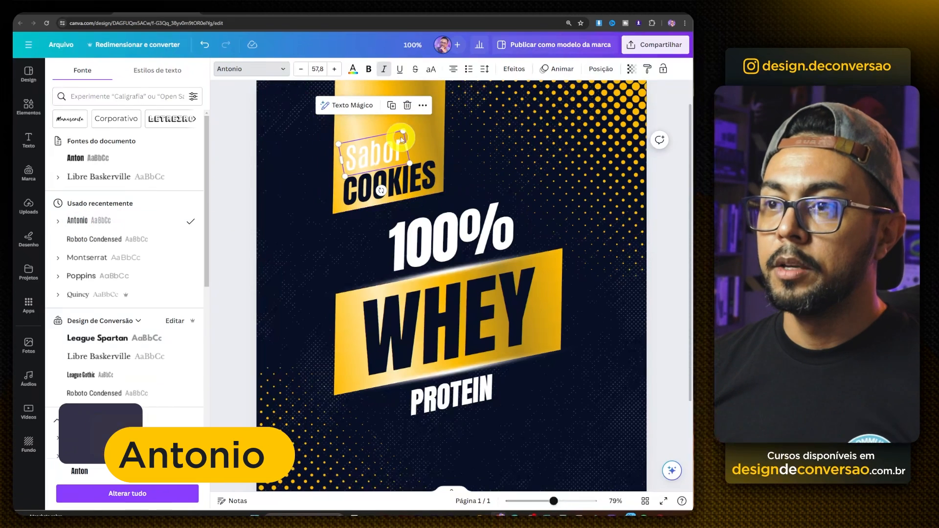
left_click_drag(402, 130, 387, 143)
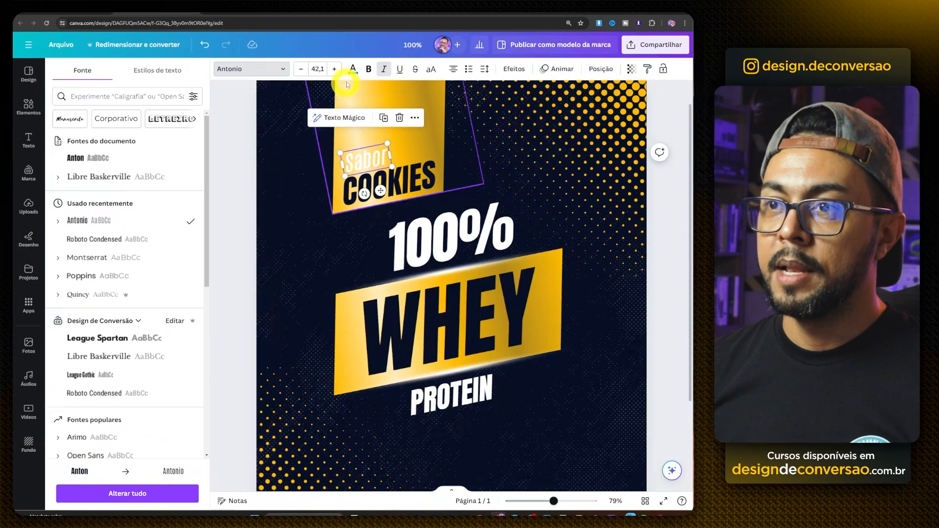
Step: Color "Sabor" dark navy and nudge it slightly upward from "COOKIES"
left_click(351, 70)
left_click(92, 201)
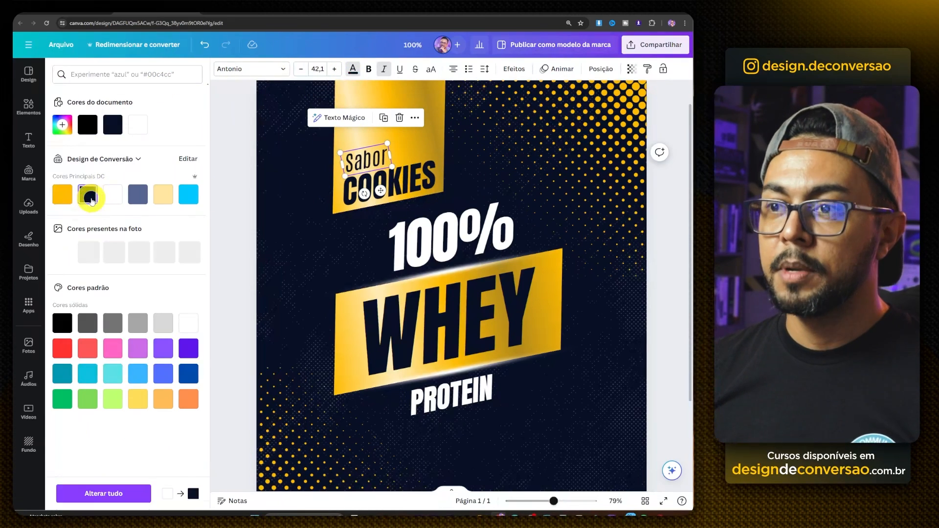
left_click(558, 132)
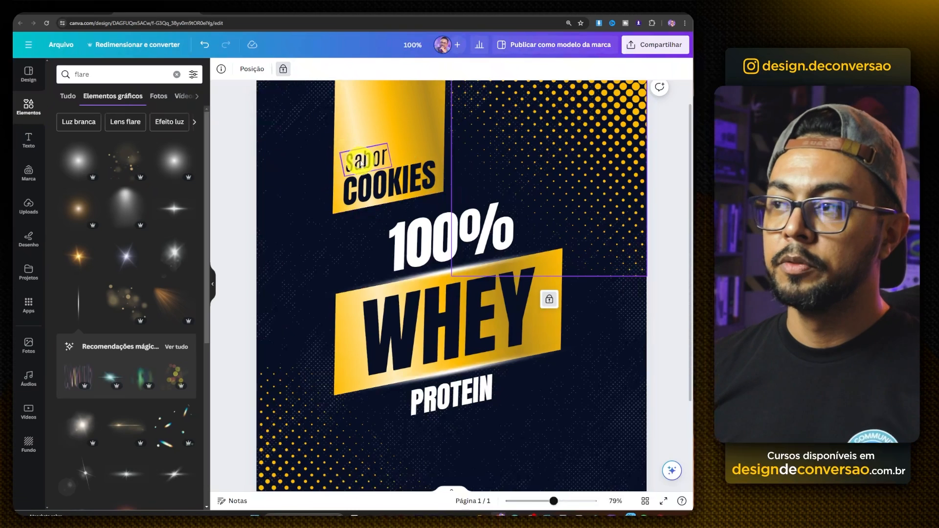
left_click(361, 161)
key("Up")
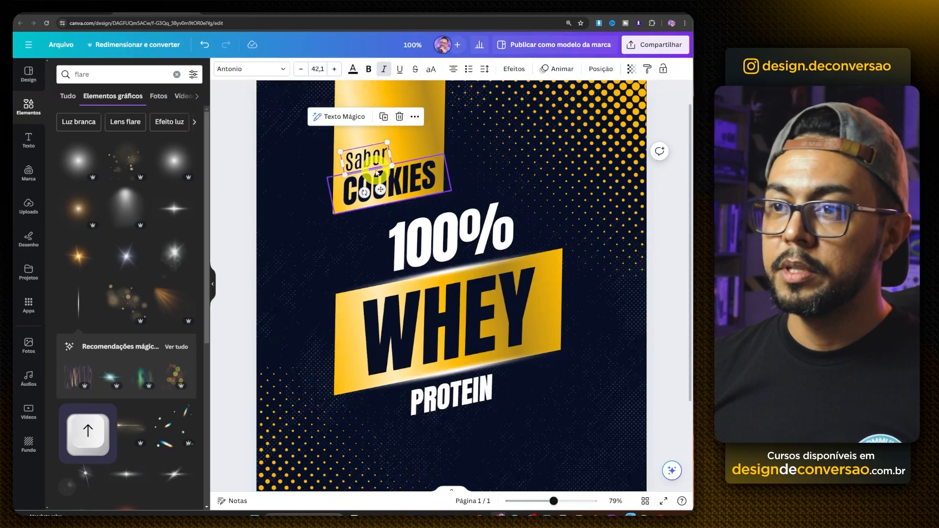
Step: Tighten the letter spacing of "Sabor" to -41 and left-align the text
scroll(376, 174, "up", 1)
scroll(433, 232, "up", 3)
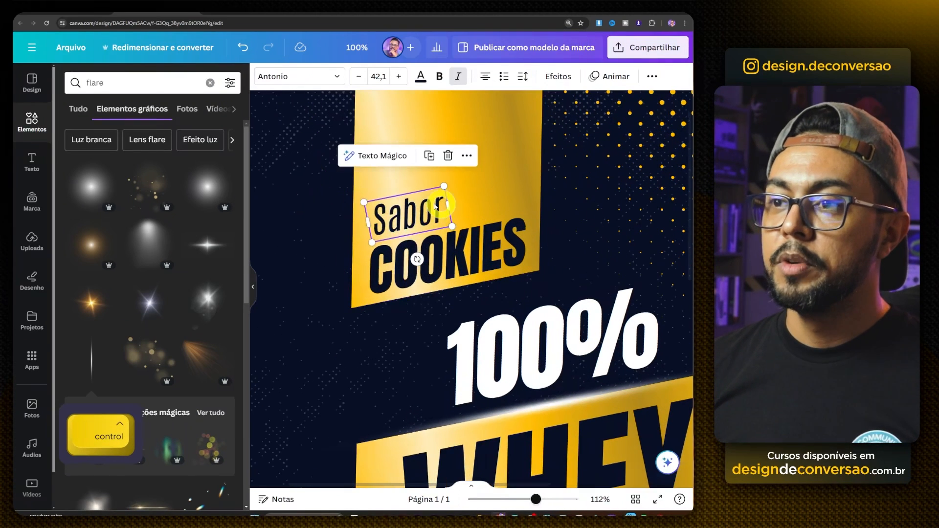
left_click(523, 78)
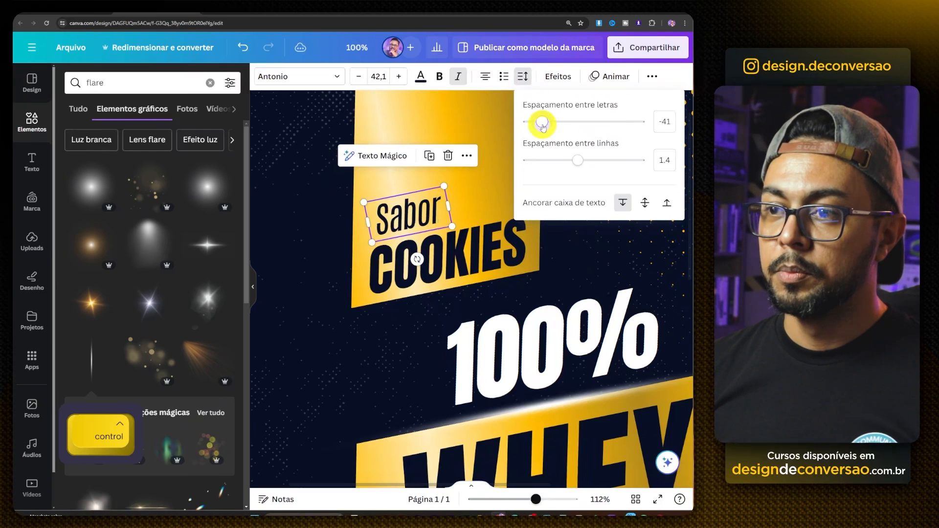
left_click(477, 76)
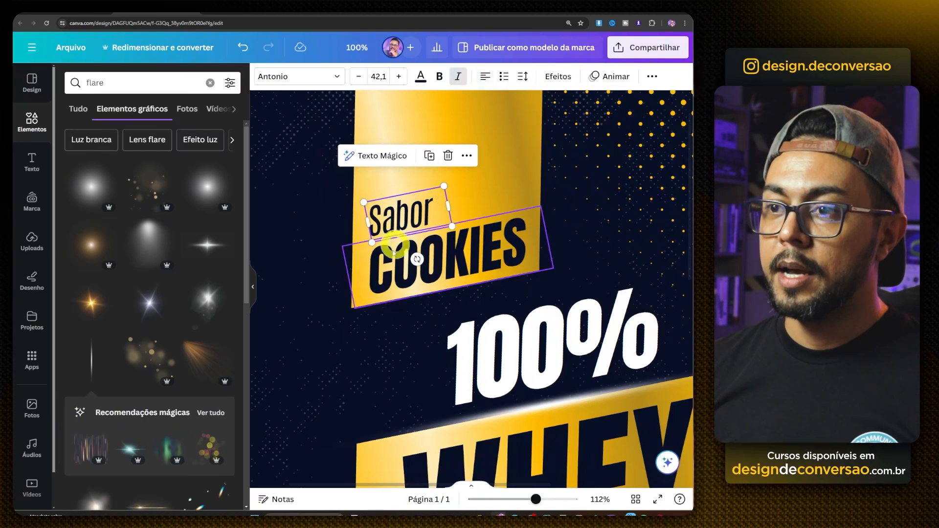
left_click(496, 169)
left_click(417, 207)
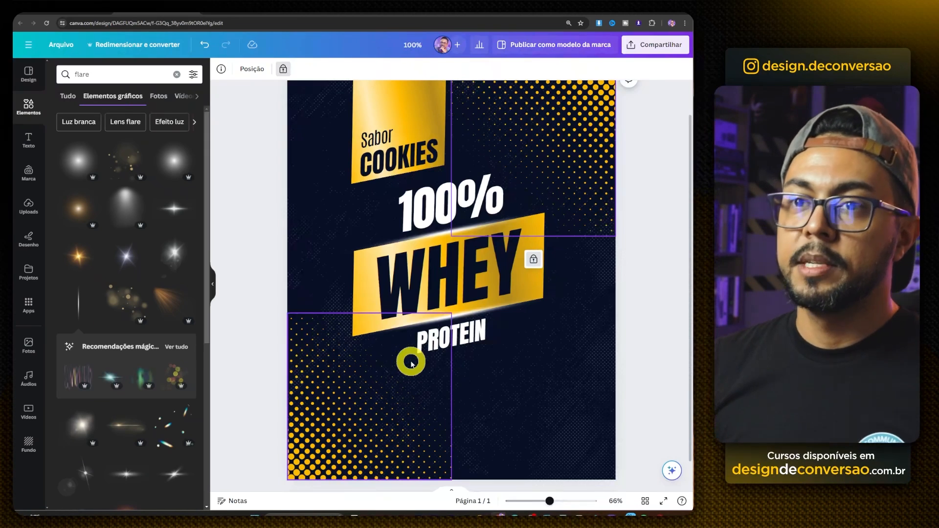
Step: Search the photos for "cookies", insert the cutout pile of chocolate chip cookies and move it to the page's lower right area
left_click(105, 76)
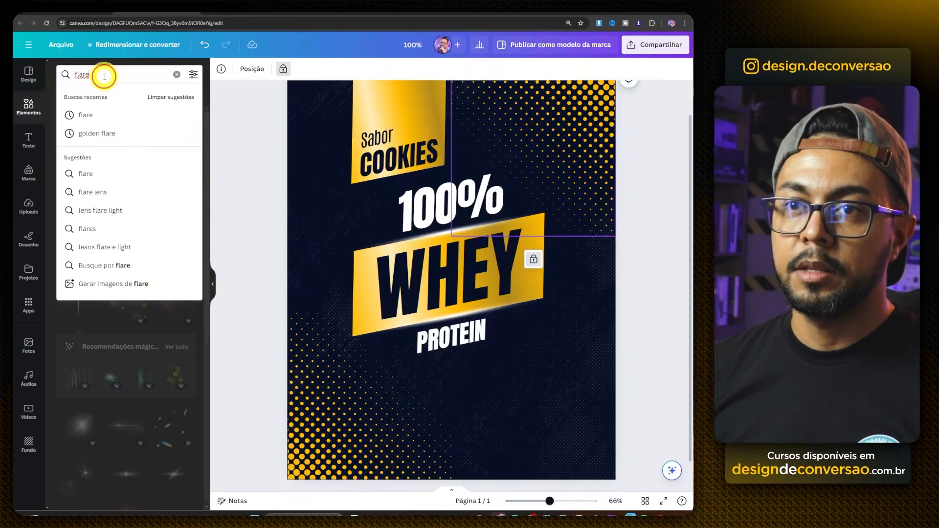
key("ctrl+a")
type("cookies")
key("Return")
left_click(159, 96)
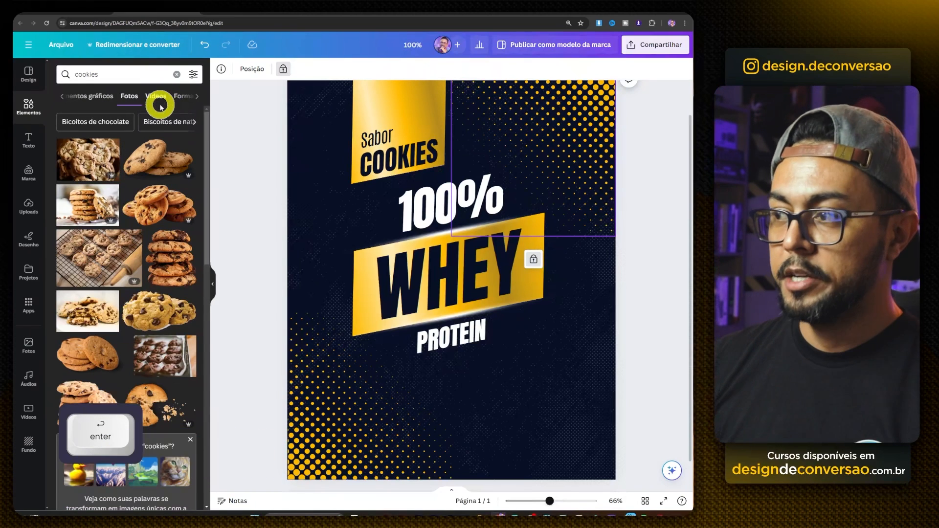
left_click(152, 209)
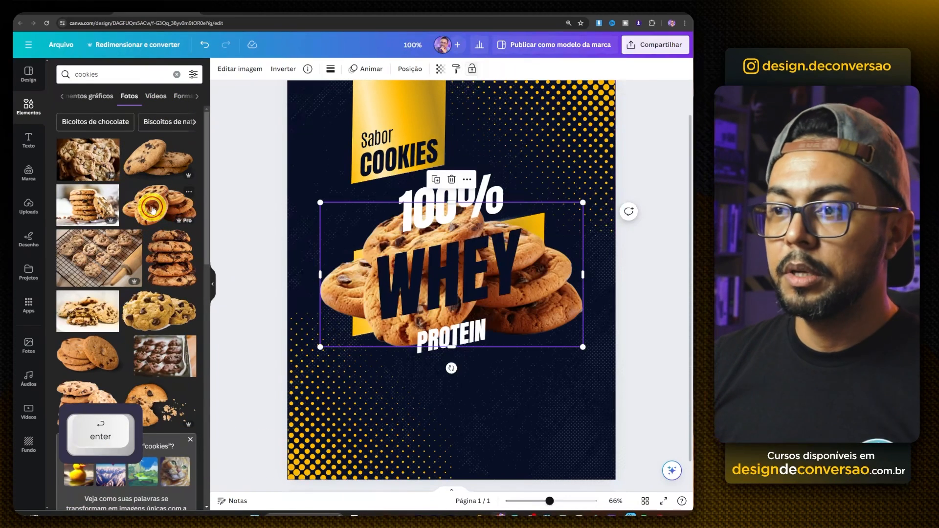
left_click_drag(549, 305, 619, 388)
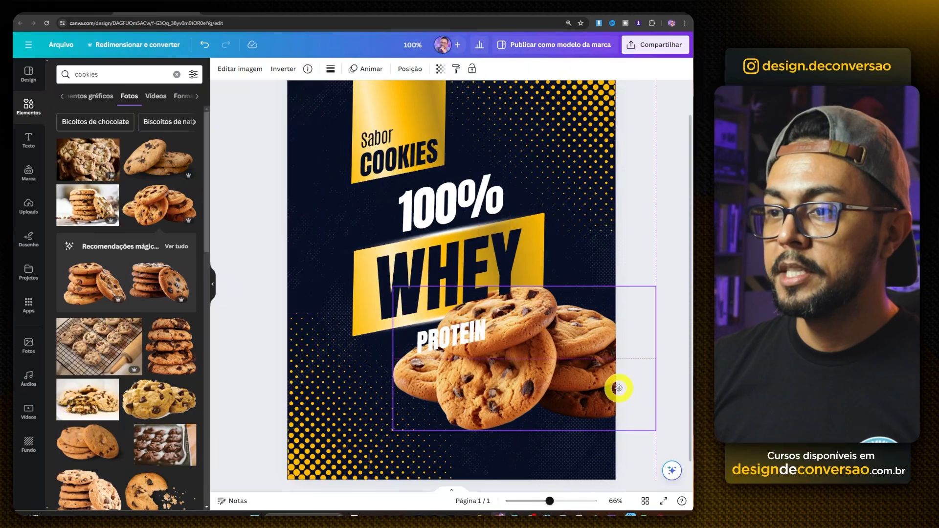
Step: Shrink the cookie pile, move it beside "PROTEIN" over the page edge, and tilt it counterclockwise to match the headline's slant
left_click_drag(658, 286, 601, 340)
left_click_drag(503, 377, 585, 339)
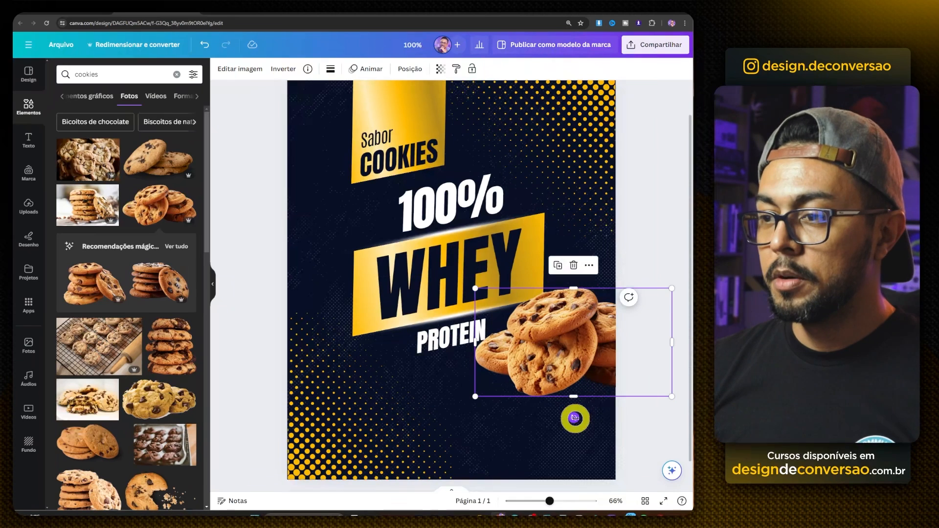
left_click_drag(573, 417, 596, 400)
mouse_move(585, 360)
left_mouse_down()
mouse_move(577, 344)
mouse_move(584, 349)
left_mouse_up()
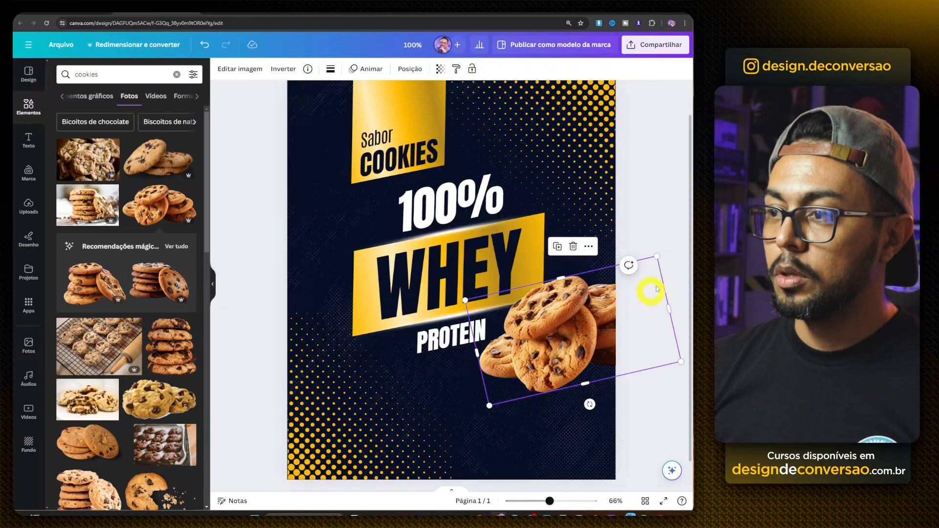
Step: Enlarge the tilted cookie pile slightly and position it overlapping the lower right corner of the "WHEY" banner
left_click_drag(657, 257, 670, 244)
left_click_drag(674, 241, 674, 242)
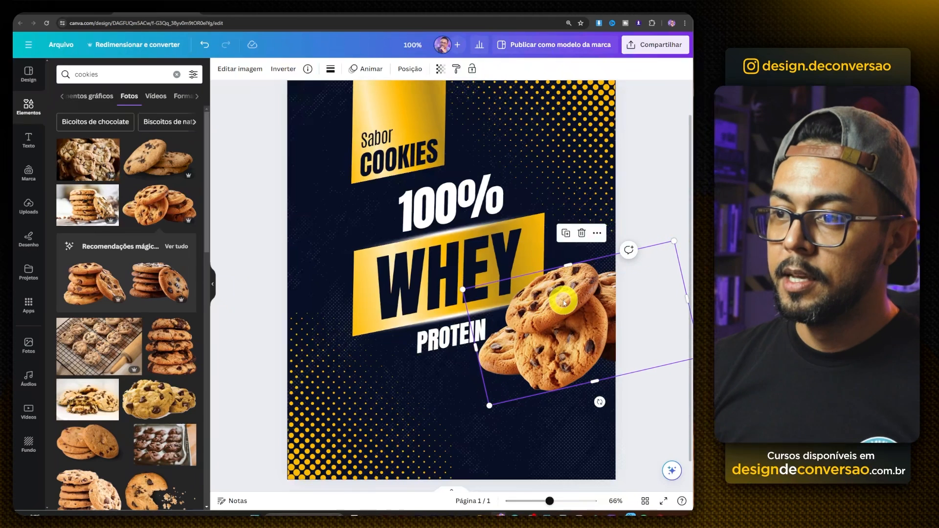
left_click_drag(562, 301, 566, 329)
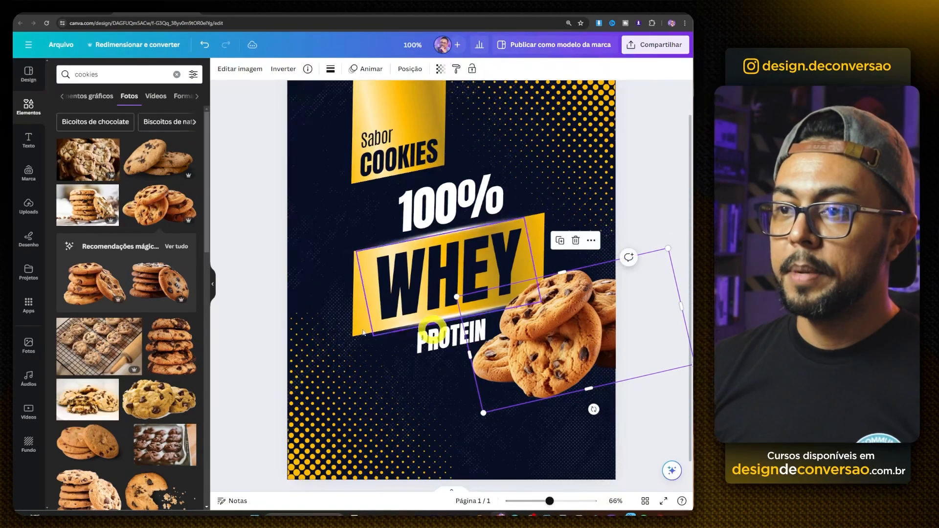
left_click(258, 273)
Step: Add a title text reading "900g" and place it below the cookies near the page's lower right
scroll(505, 417, "down", 1)
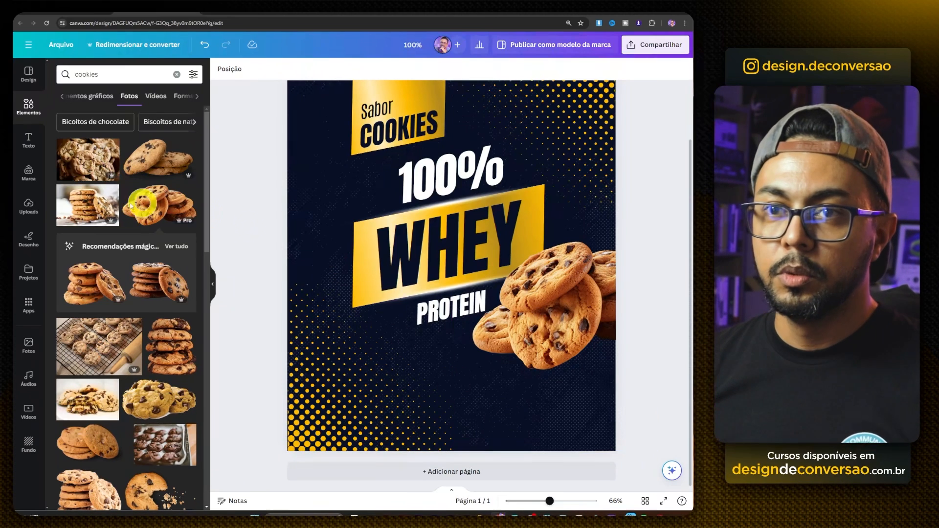
left_click(28, 139)
left_click(95, 145)
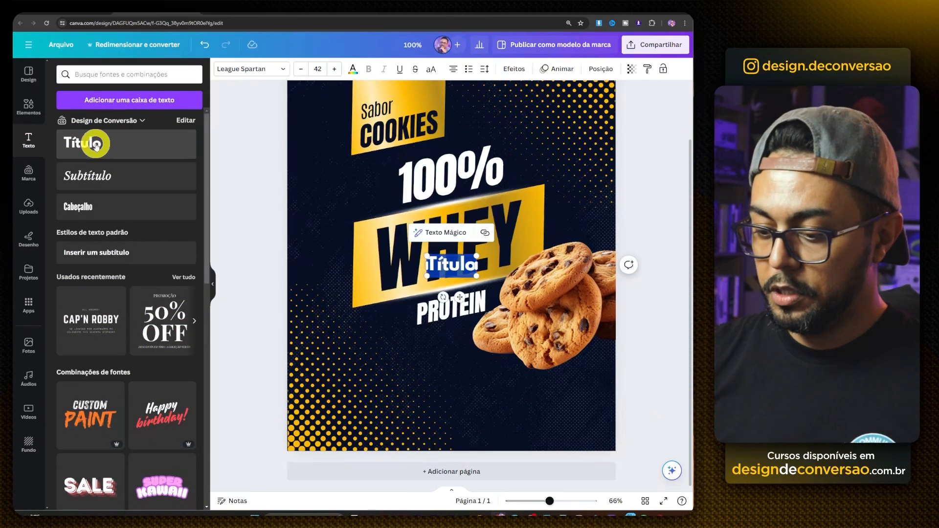
type("900")
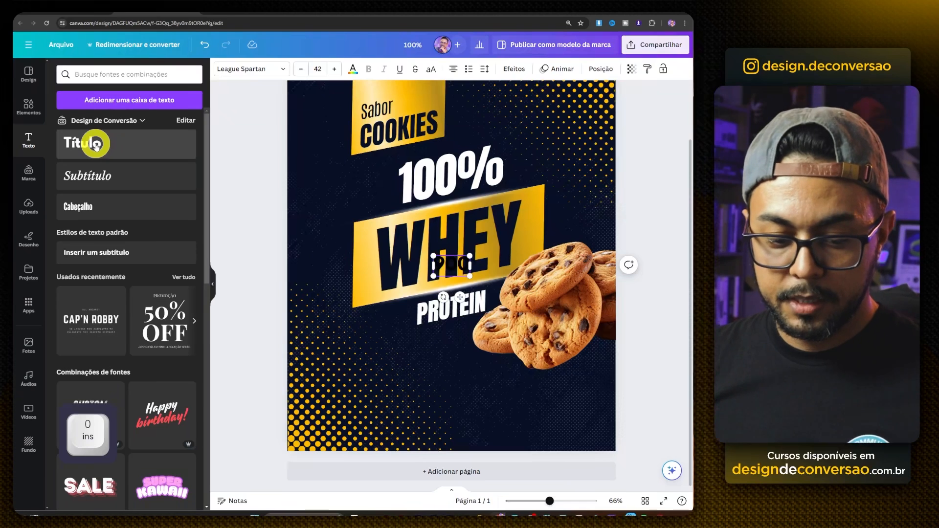
type("g")
left_click_drag(454, 263, 507, 404)
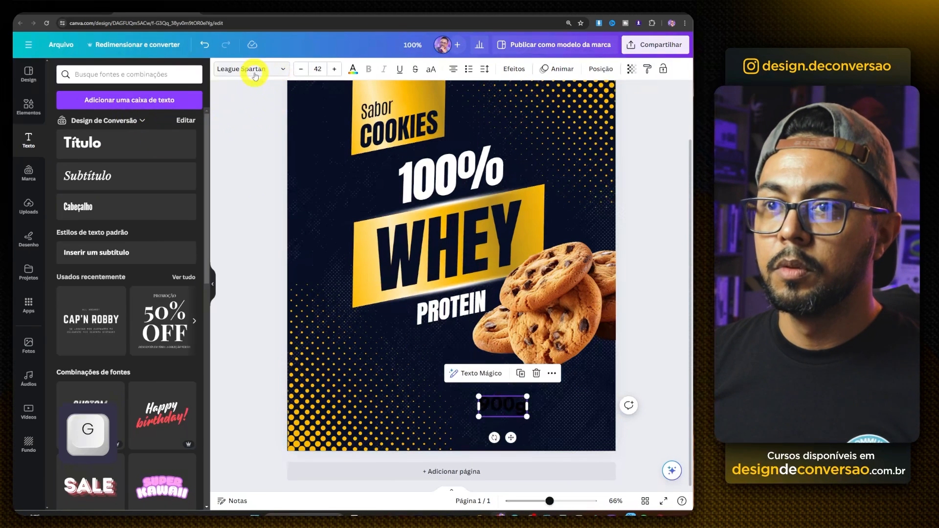
Step: Set "900g" in bold Antonio and give it a background effect in the brand's golden yellow
left_click(254, 76)
left_click(79, 176)
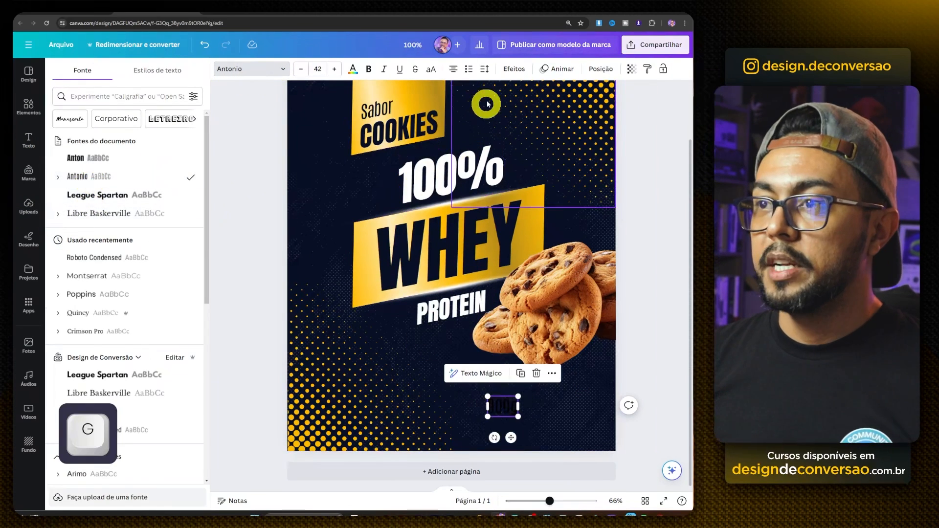
left_click(505, 73)
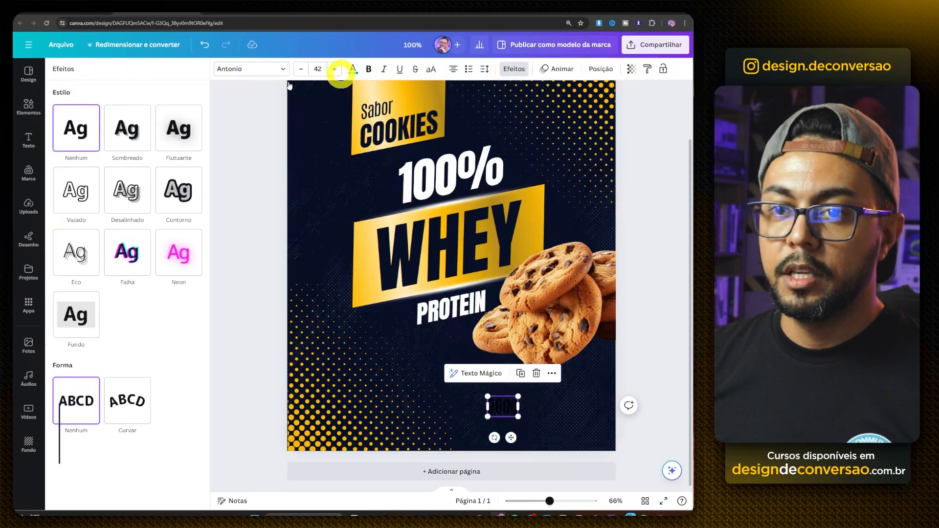
left_click(73, 318)
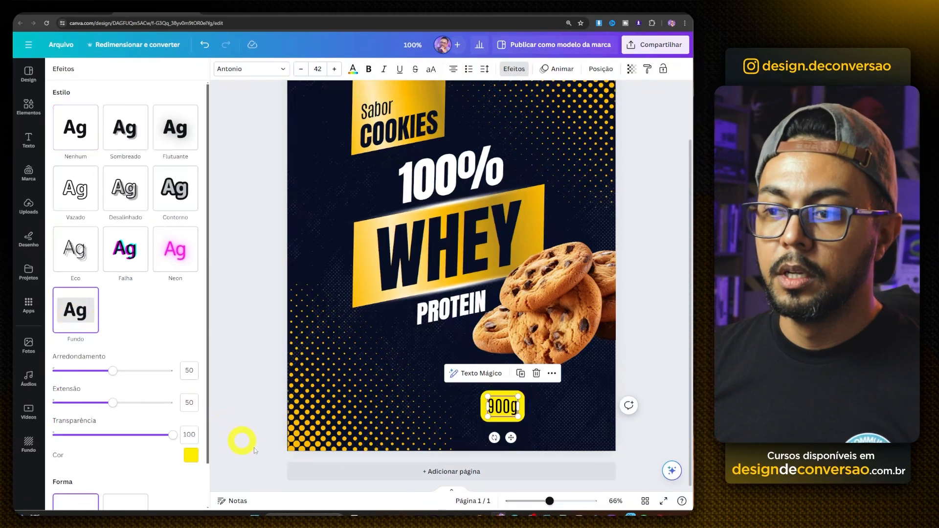
left_click(190, 456)
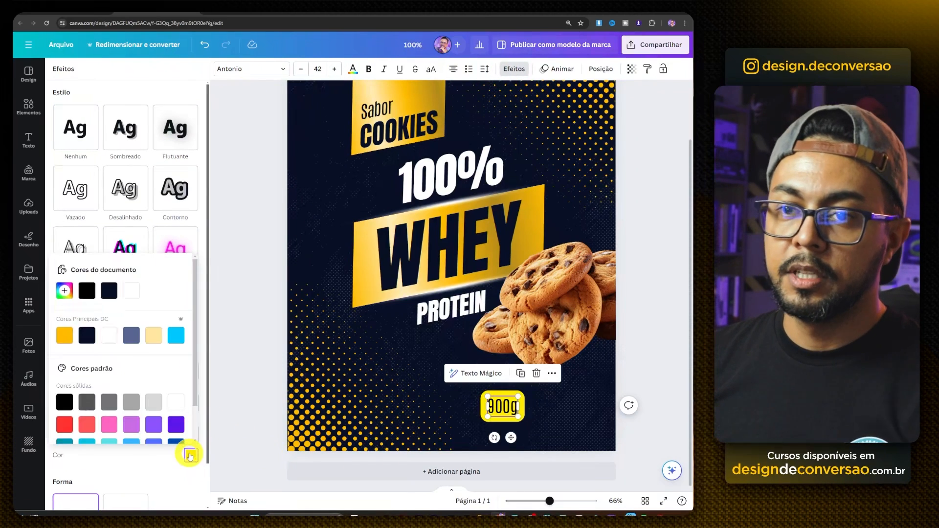
left_click(63, 336)
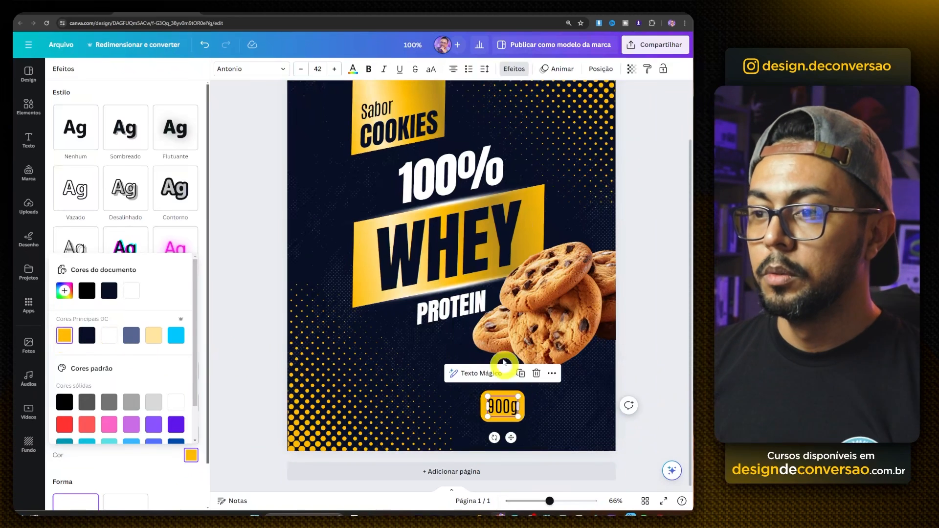
left_click(370, 70)
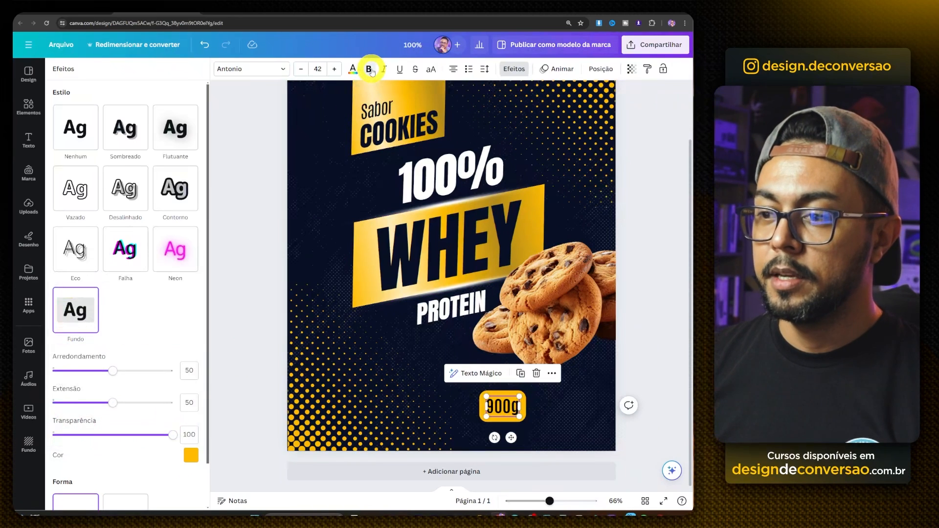
Step: Set the "900g" letter spacing to -58, its background spread to 39 and roundness to 32, and shift the badge rightward
left_click(484, 70)
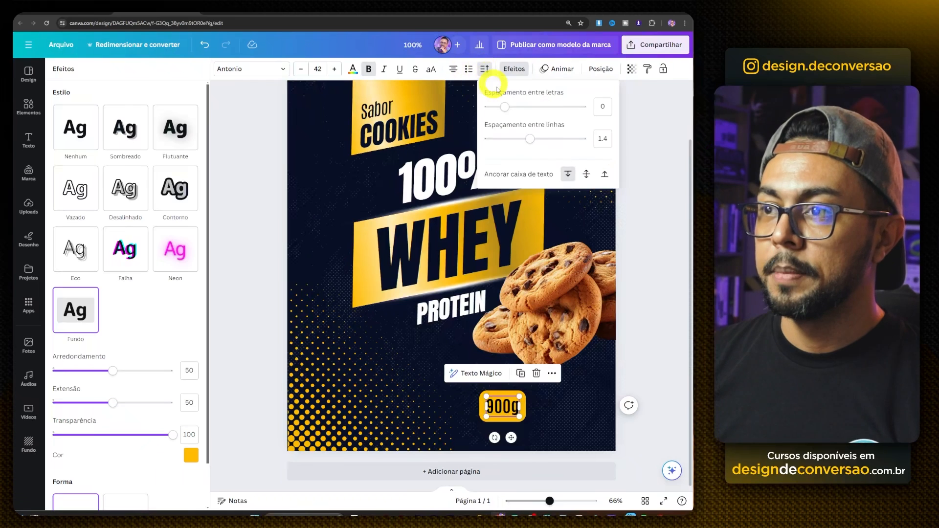
left_click_drag(506, 107, 497, 108)
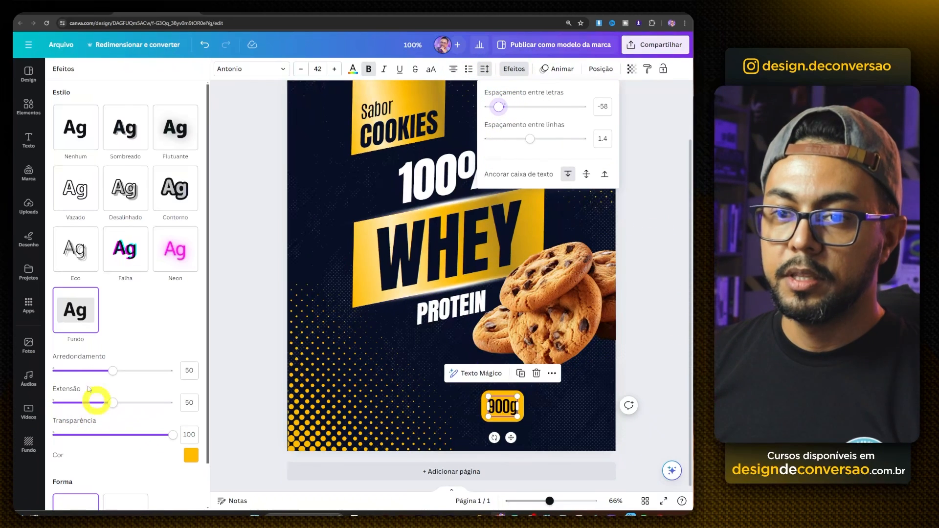
left_click_drag(111, 407, 104, 408)
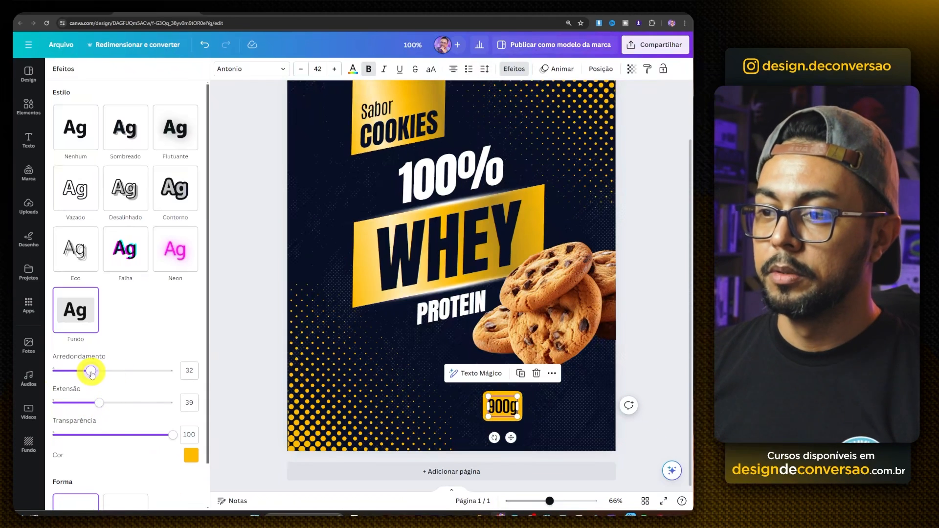
left_click_drag(502, 405, 535, 408)
left_click(595, 420)
key("shift")
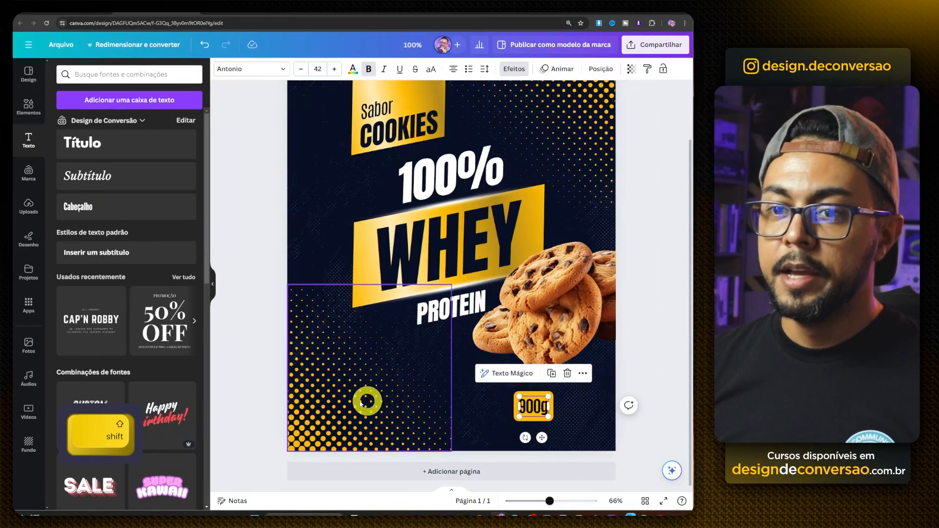
Step: Insert the horizontal "Design de Conversão" brand logo and place it to the left of the "900g" badge, level with it
left_click(28, 104)
left_click(29, 172)
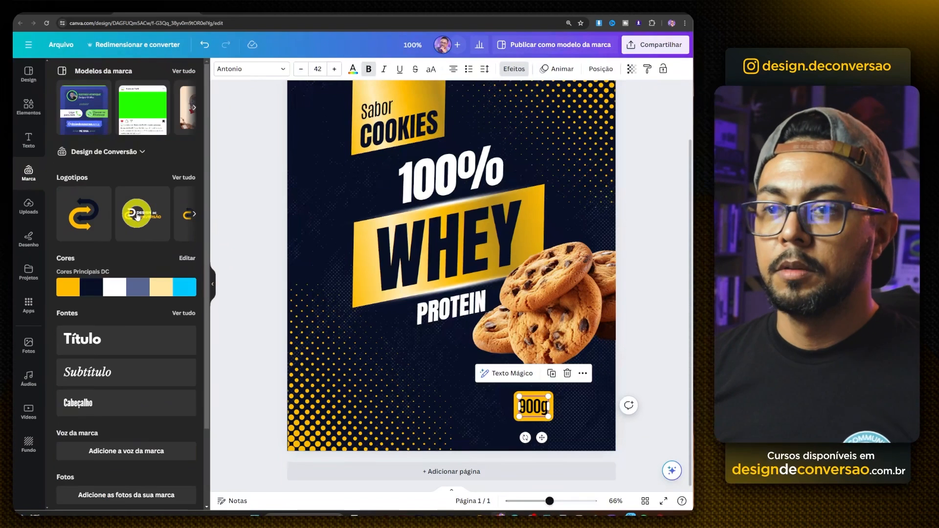
left_click(83, 214)
left_click_drag(430, 228, 492, 389)
key("shift")
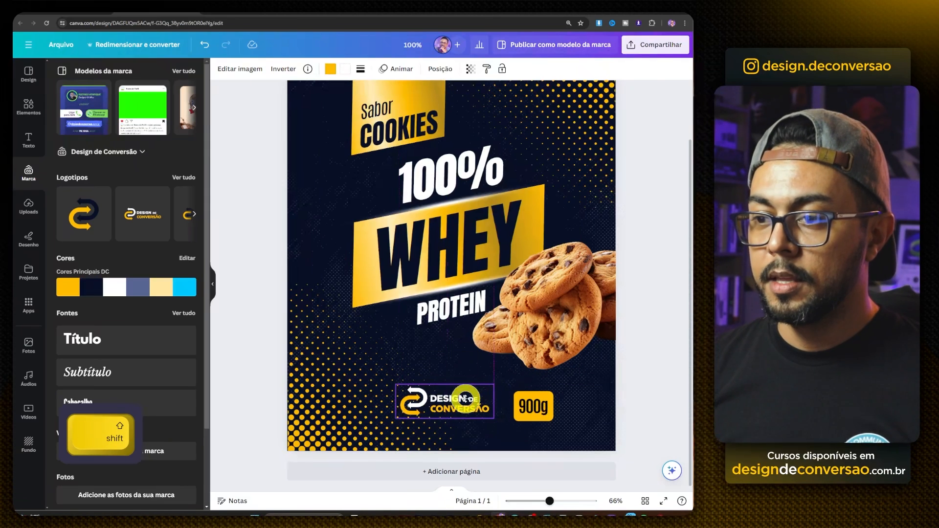
left_click(648, 327)
scroll(649, 328, "down", 1)
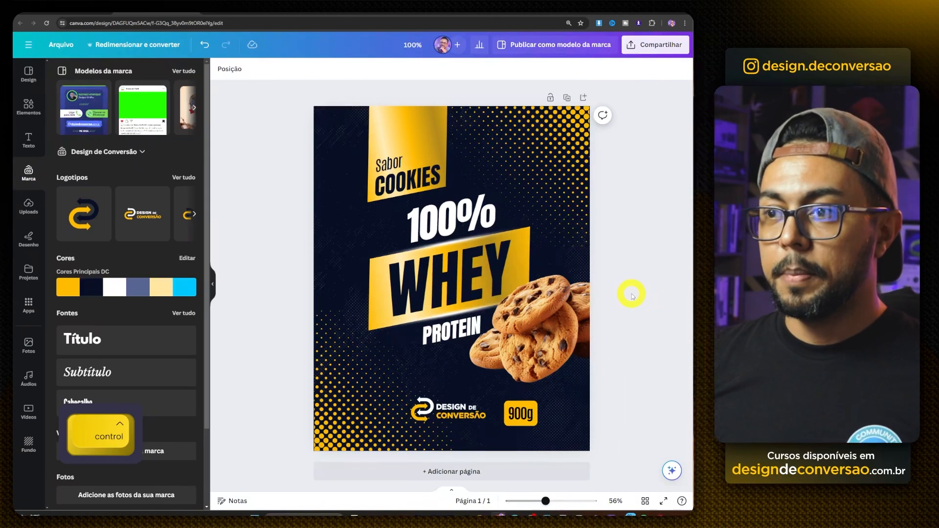
Step: Rename the design as "Rótulos Whey"
scroll(550, 297, "up", 1)
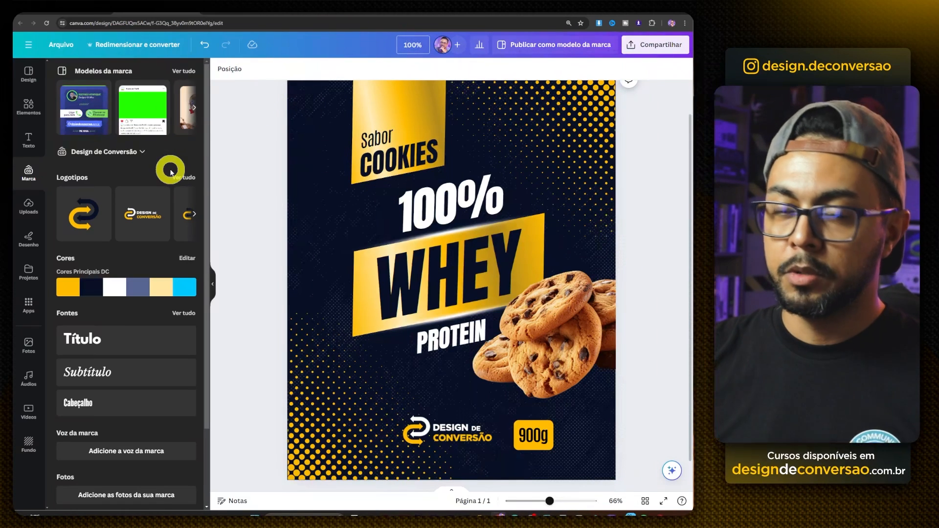
key("ctrl+a")
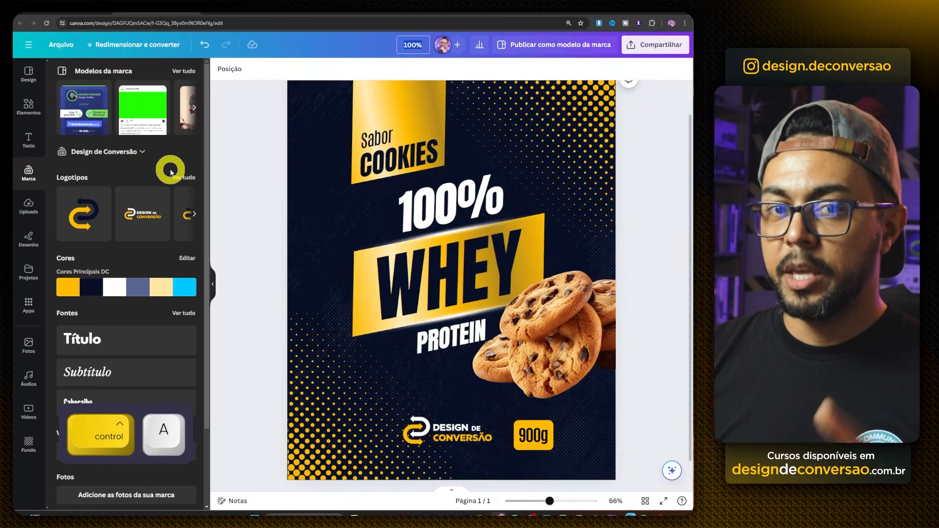
key("y")
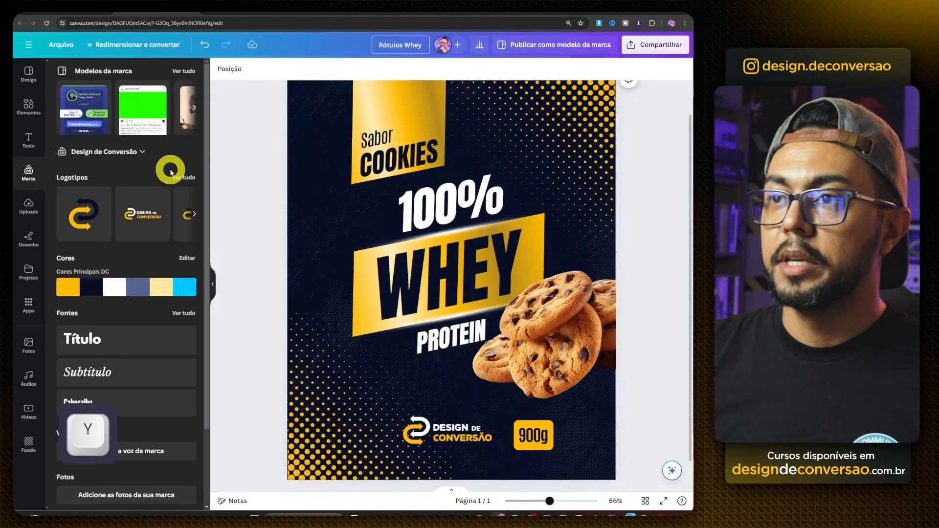
key("Return")
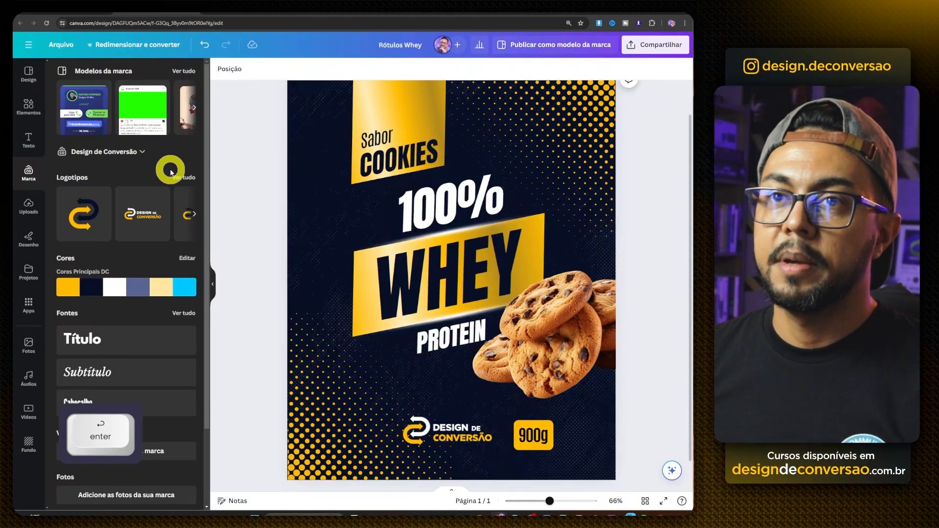
Step: Switch to the supplement jar mockup page and reload it
left_click(93, 12)
left_click(44, 315)
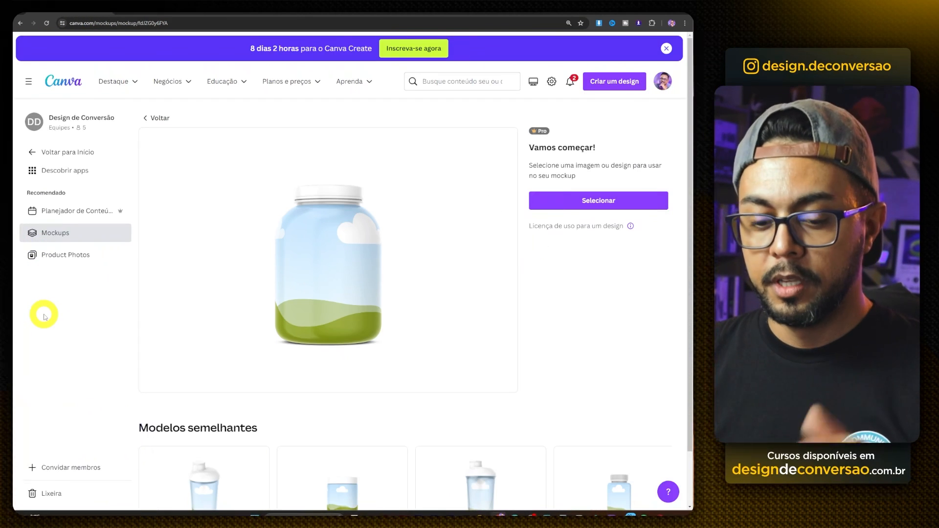
key("F5")
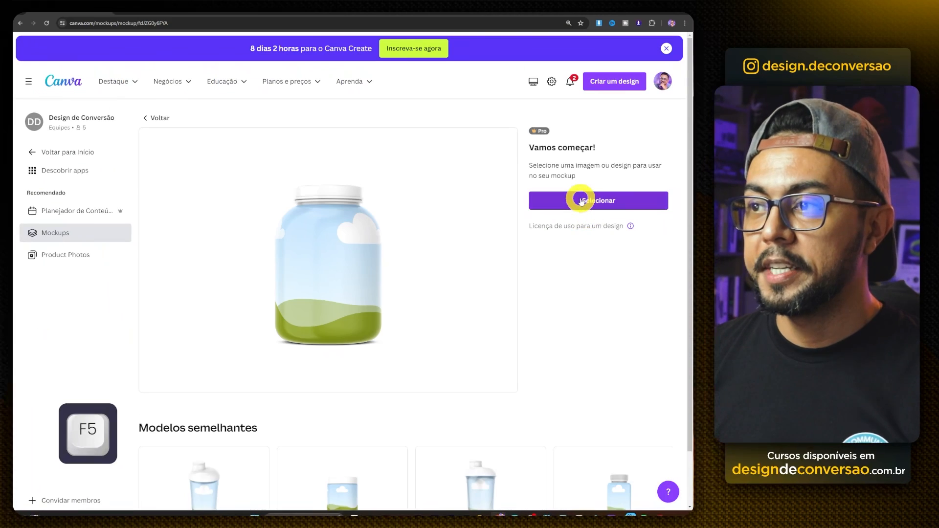
Step: Apply the "Rótulos Whey" design from the list of all designs to the supplement jar mockup
left_click(582, 199)
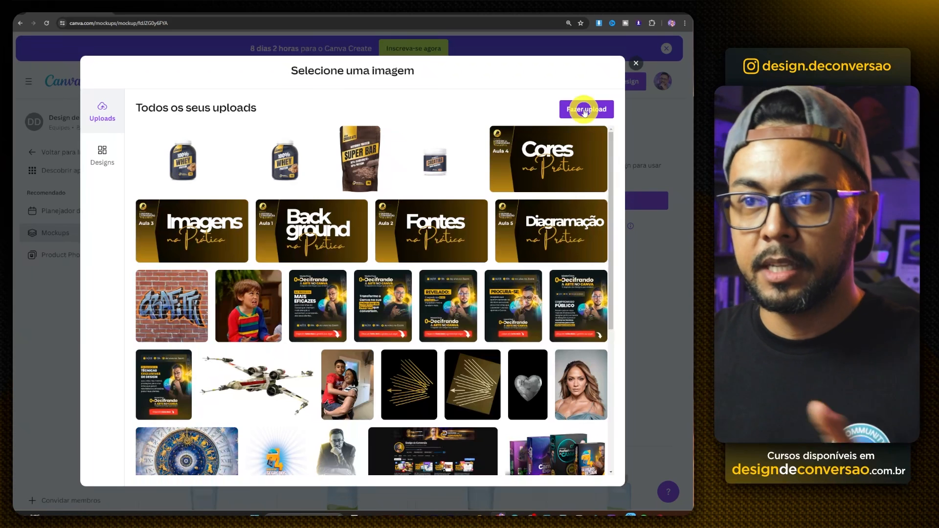
left_click(103, 161)
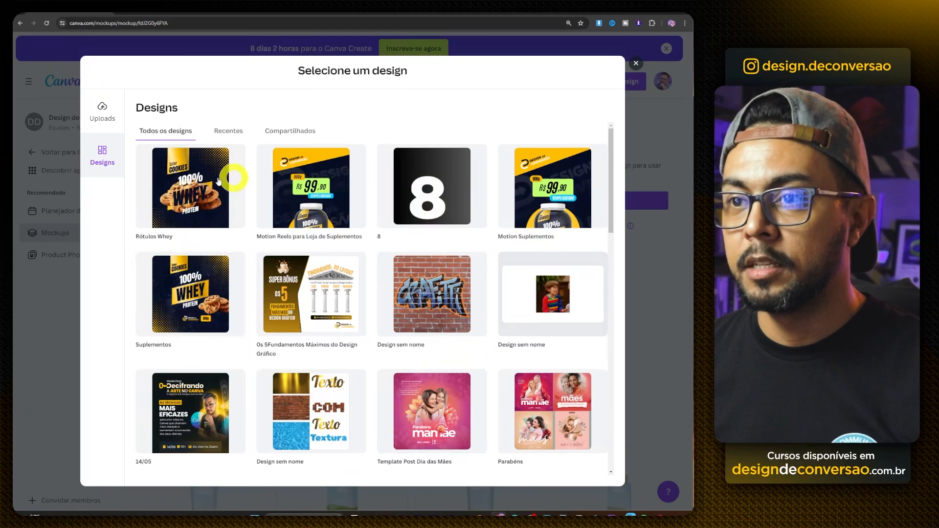
left_click(239, 133)
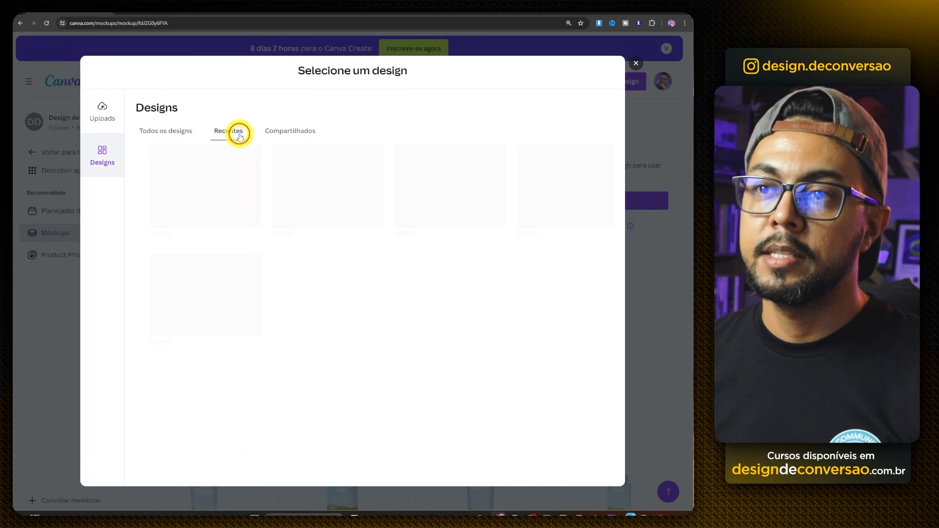
left_click(176, 133)
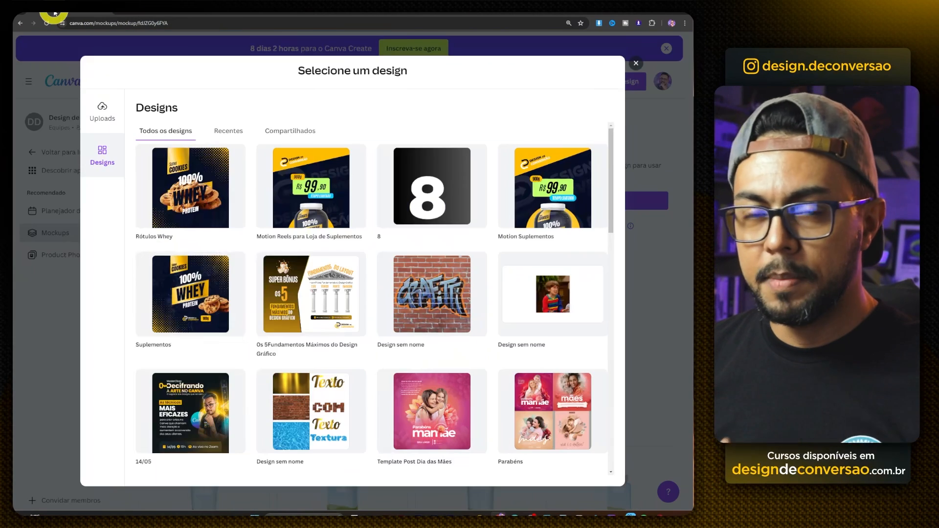
left_click(185, 195)
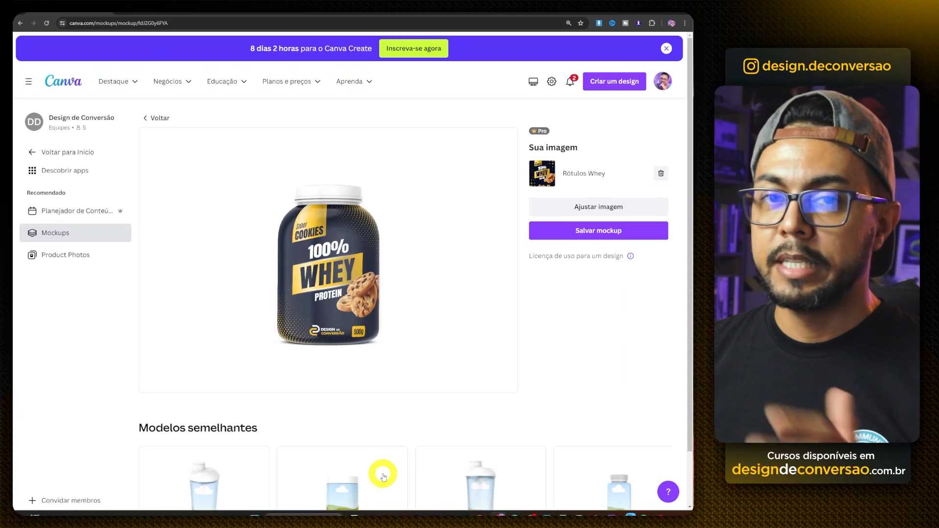
Step: Adjust the label image on the jar by enlarging it slightly from its upper left corner, and save the adjustment
left_click(604, 206)
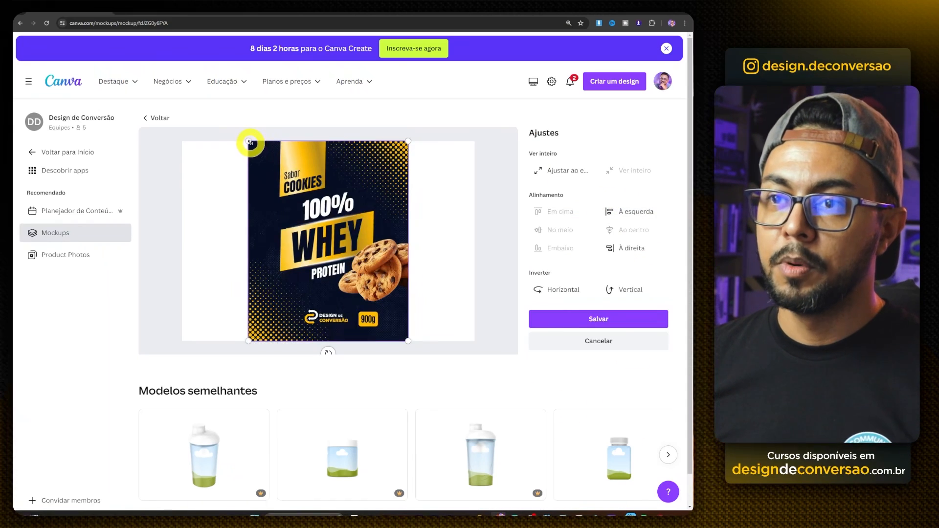
mouse_move(250, 143)
left_mouse_down()
mouse_move(238, 131)
mouse_move(251, 141)
left_mouse_up()
mouse_move(322, 192)
left_mouse_down()
mouse_move(300, 192)
mouse_move(323, 192)
left_mouse_up()
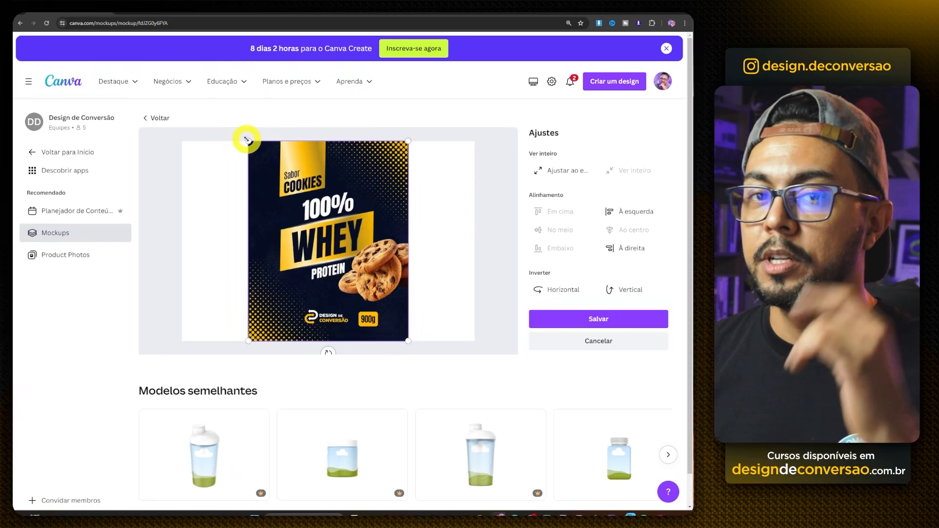
left_click_drag(247, 139, 233, 136)
left_click(582, 319)
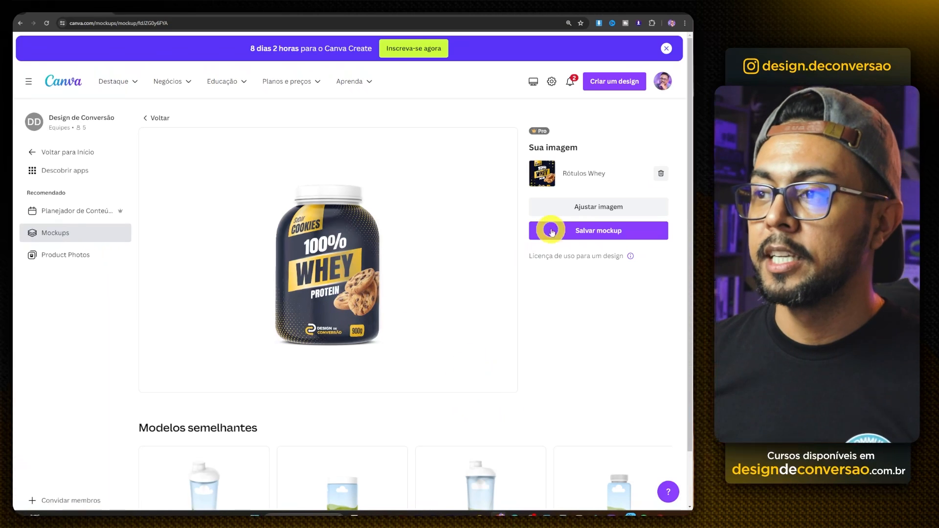
Step: Save the finished jar mockup and use it in a new 1080 × 1080 px design
left_click(596, 233)
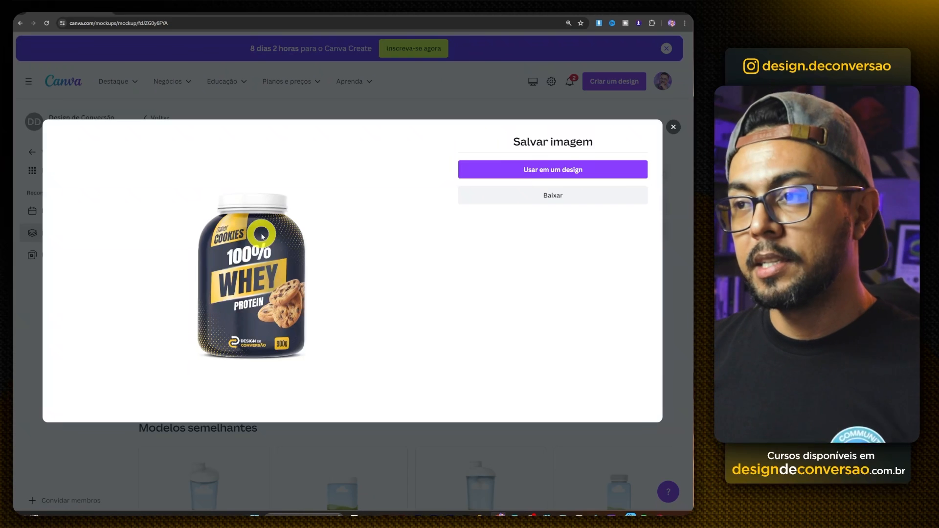
left_click(515, 176)
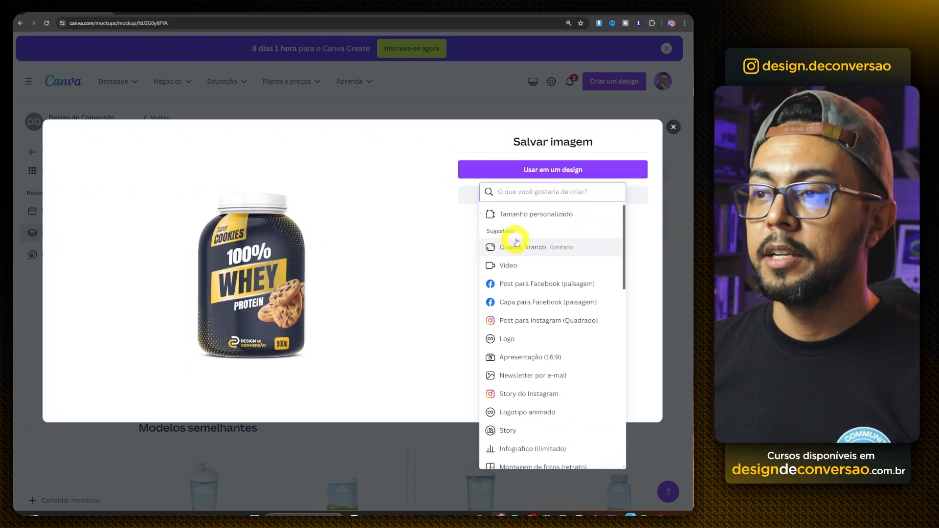
left_click(511, 220)
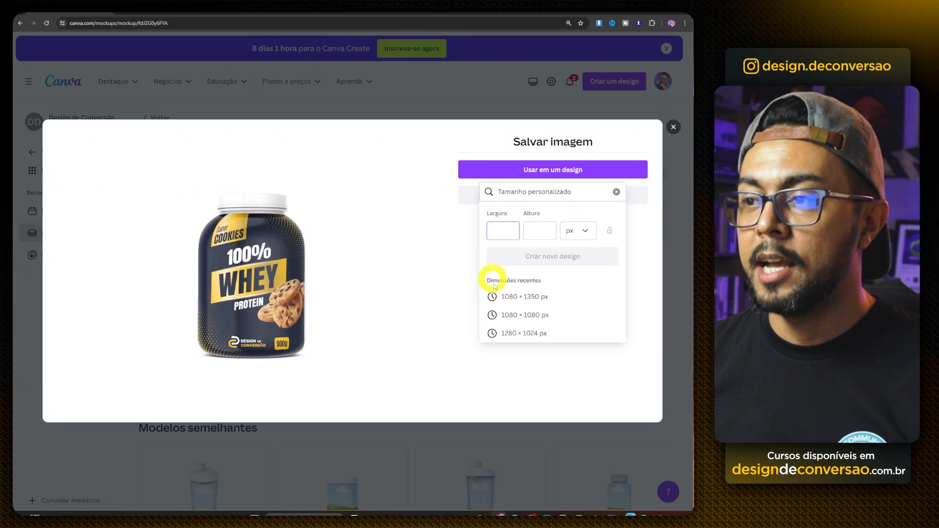
left_click(519, 316)
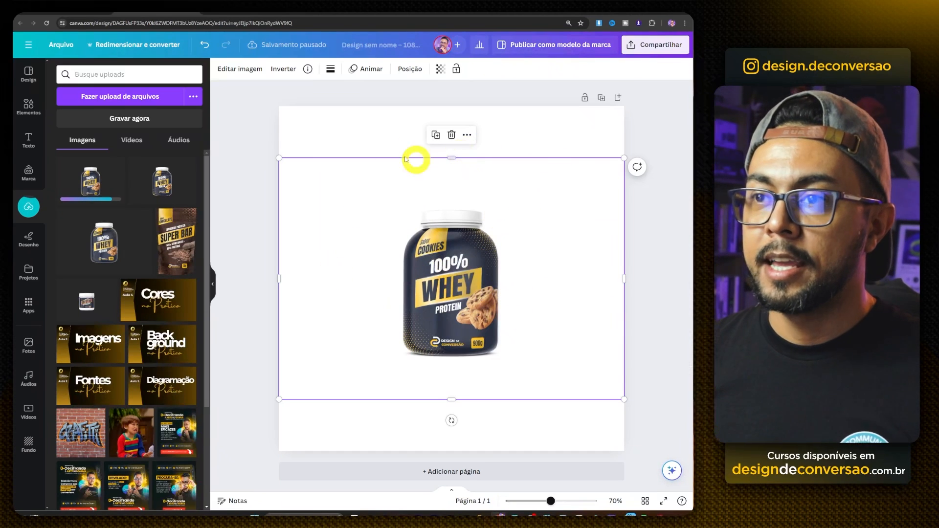
Step: Change the page background behind the jar image to solid pink
left_click(310, 130)
left_click(218, 70)
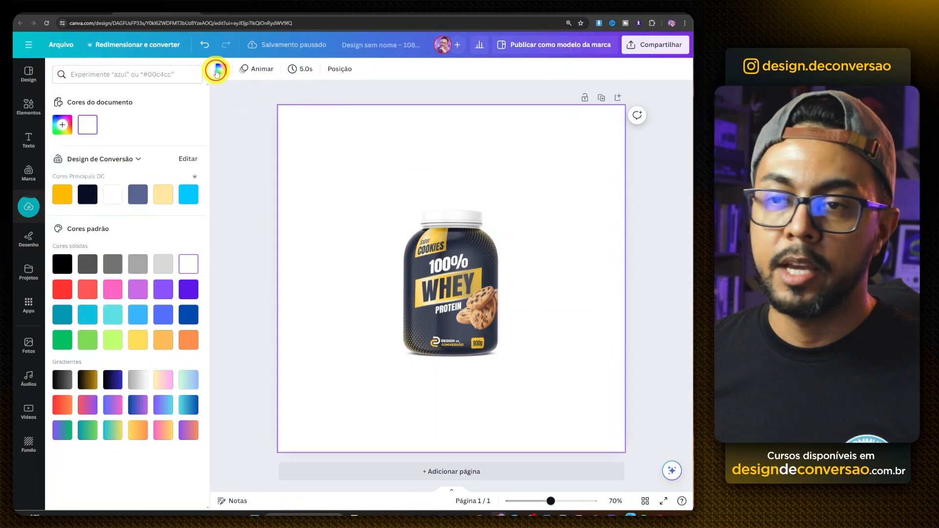
left_click(113, 289)
Step: Crop the empty margins around the jar image, and enlarge it to fill most of the pink page
left_click(411, 362)
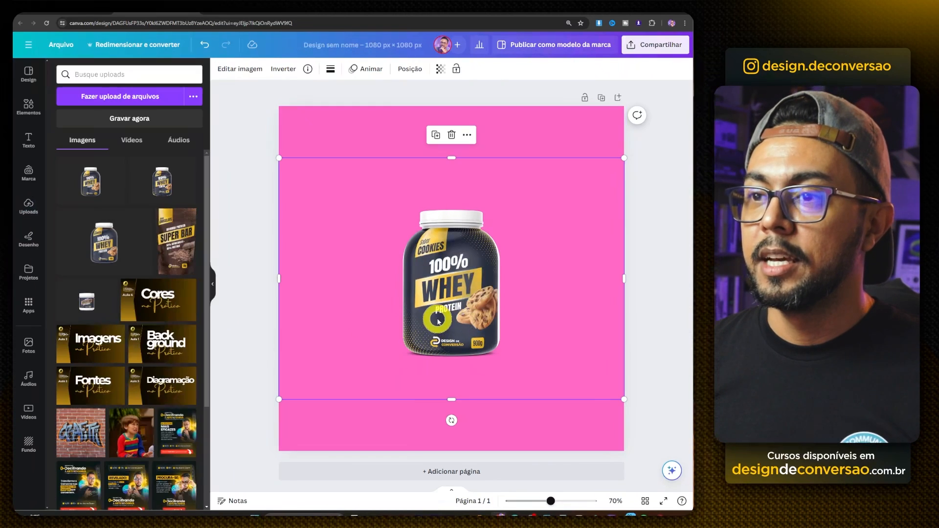
left_click_drag(453, 165, 449, 191)
left_click_drag(626, 276, 529, 282)
left_click_drag(531, 190, 652, 162)
left_click_drag(512, 273, 512, 300)
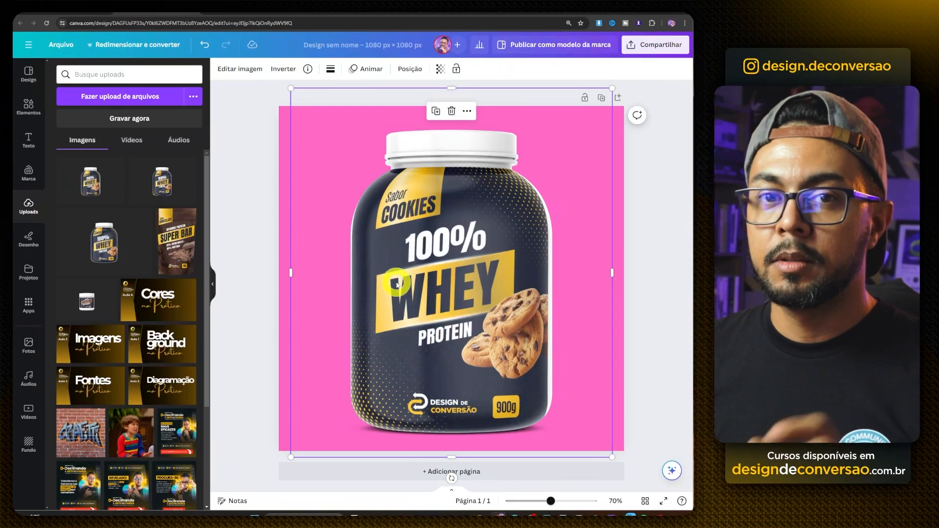
Step: Reduce the jar image slightly and reposition it near the middle of the pink page
left_click_drag(399, 289, 404, 294)
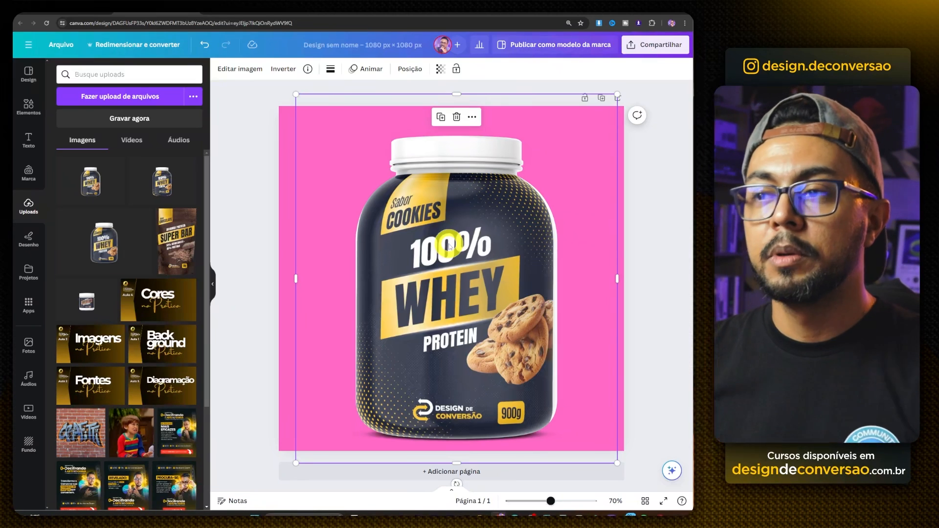
left_click_drag(453, 295, 429, 307)
left_click_drag(592, 106, 553, 153)
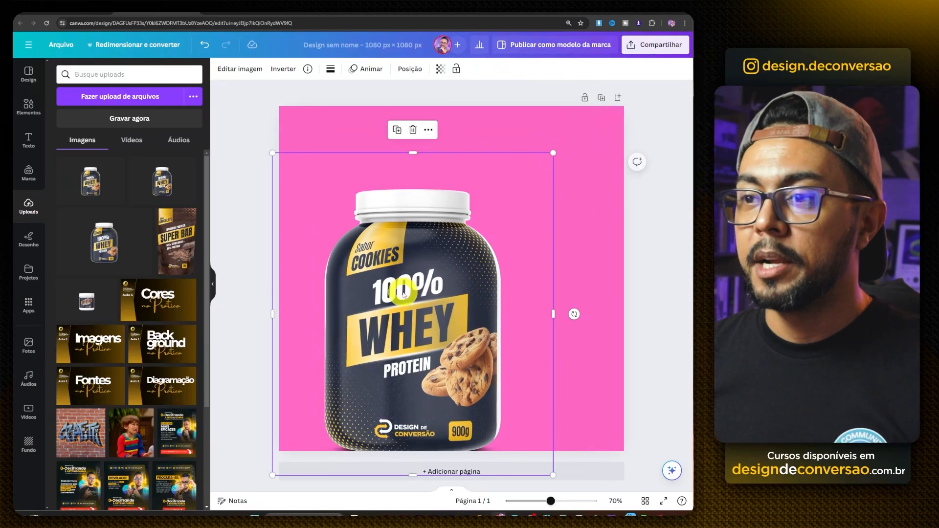
left_click_drag(404, 294, 431, 258)
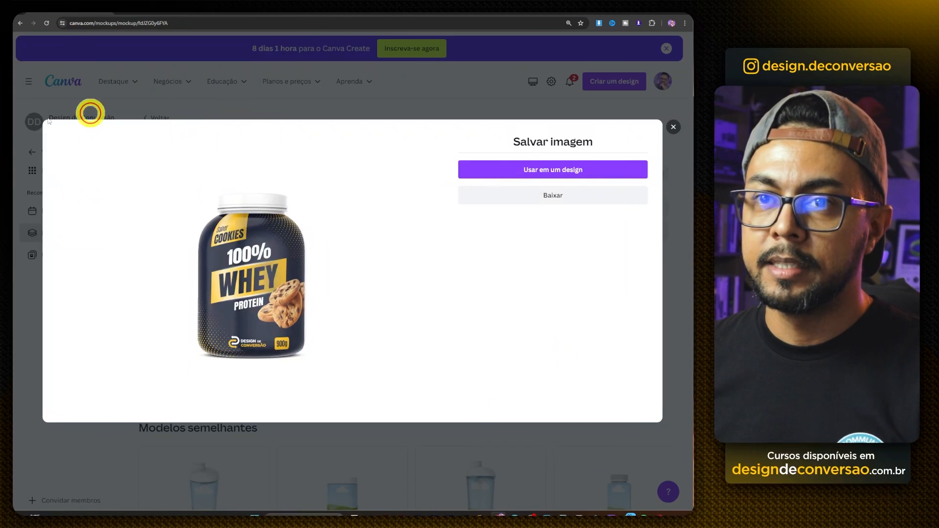
Step: Return to the mockup page, close the save-image dialog, and open the Mockups app from the Canva home page
left_click(673, 127)
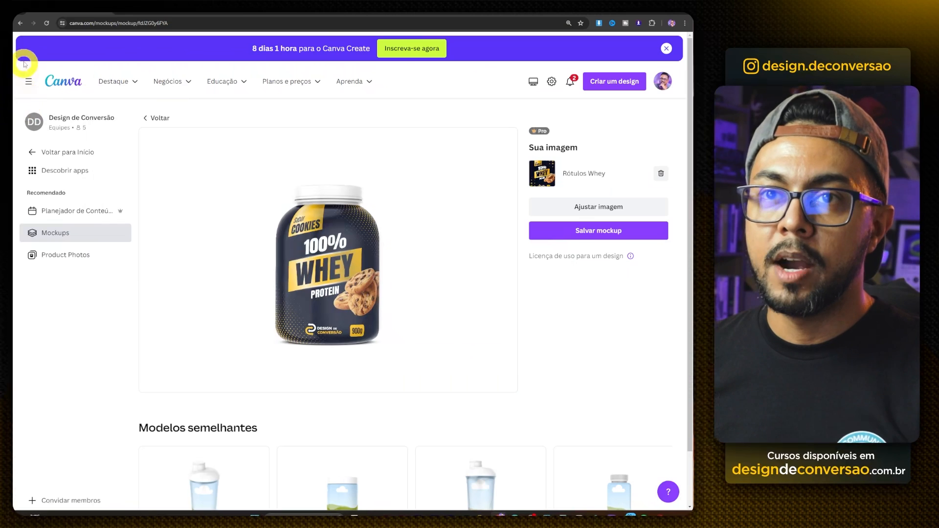
left_click(53, 80)
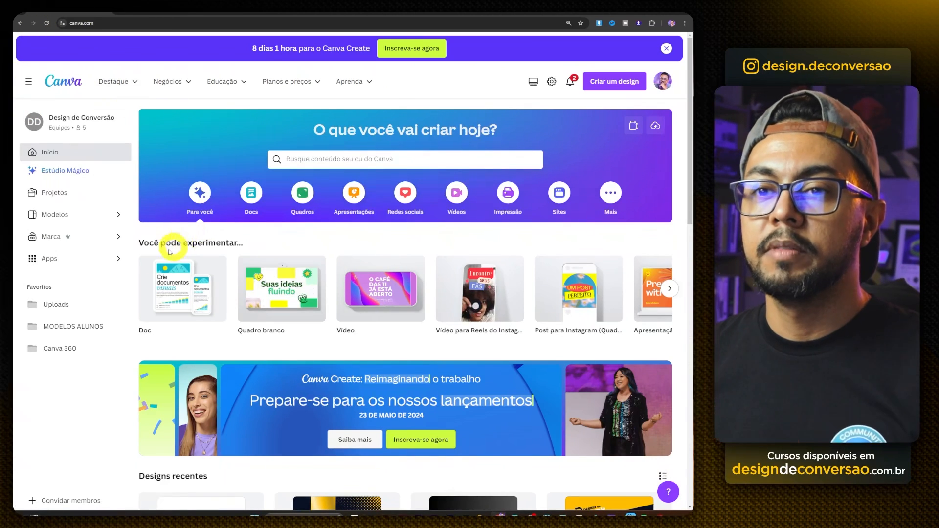
left_click(58, 269)
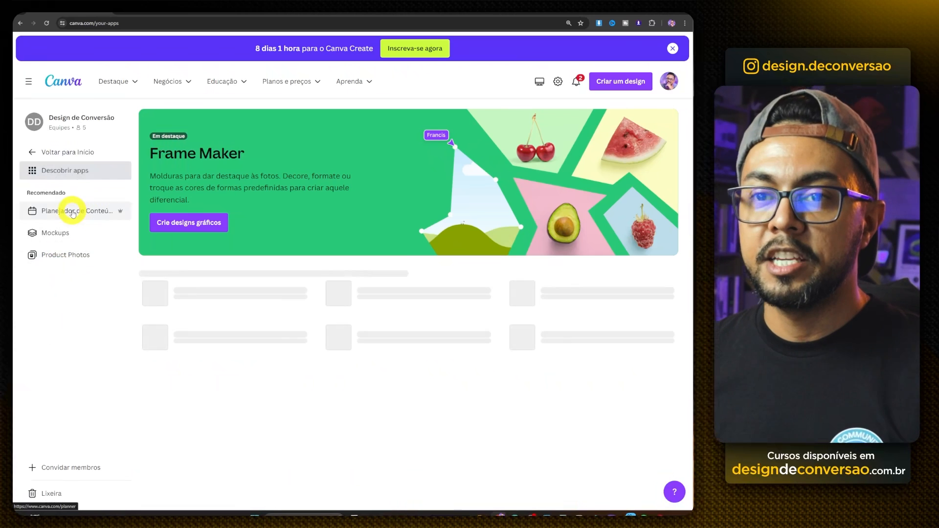
left_click(56, 231)
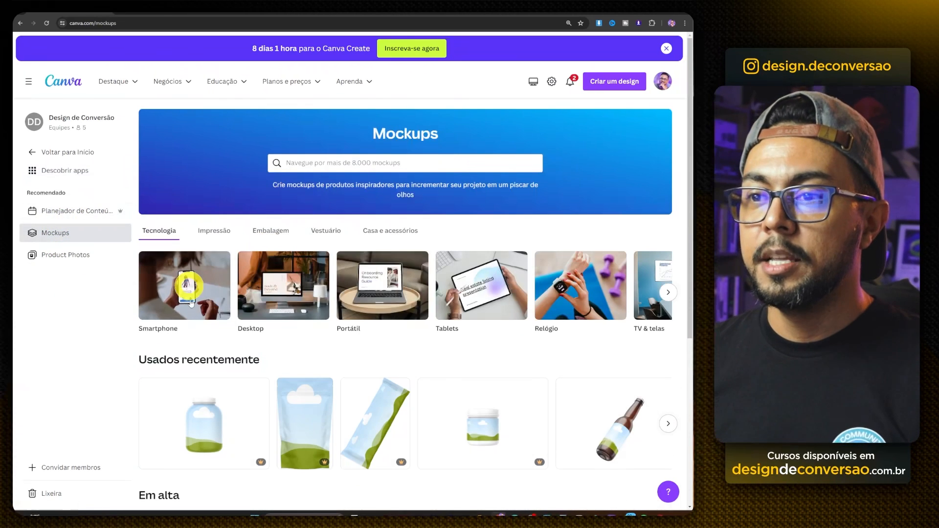
Step: Browse the "Suplementos dietéticos" packaging mockups and open the wide, rounded supplement jar with the label covering its whole body
scroll(293, 230, "down", 3)
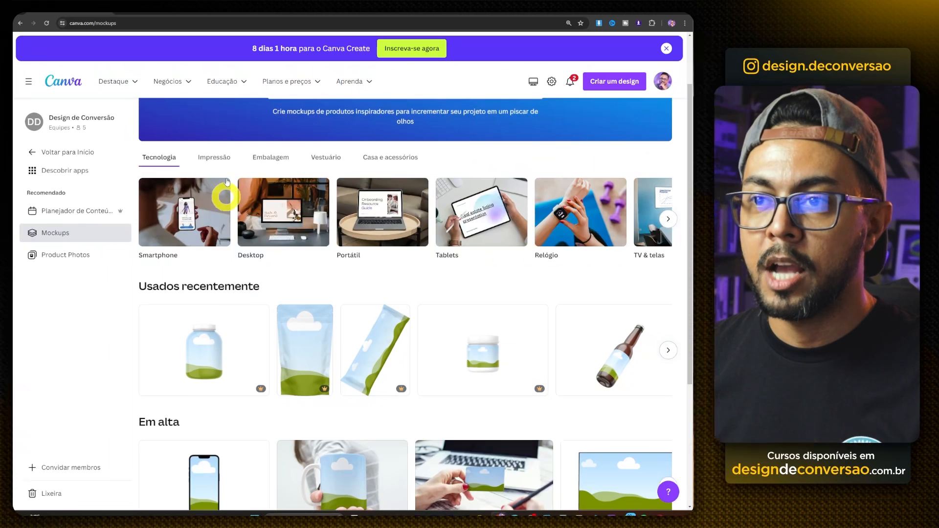
left_click(262, 163)
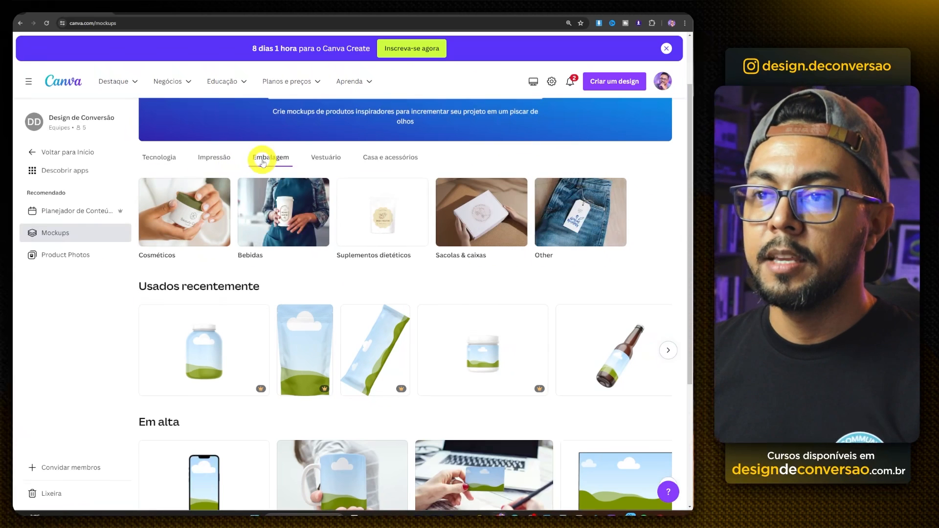
left_click(390, 213)
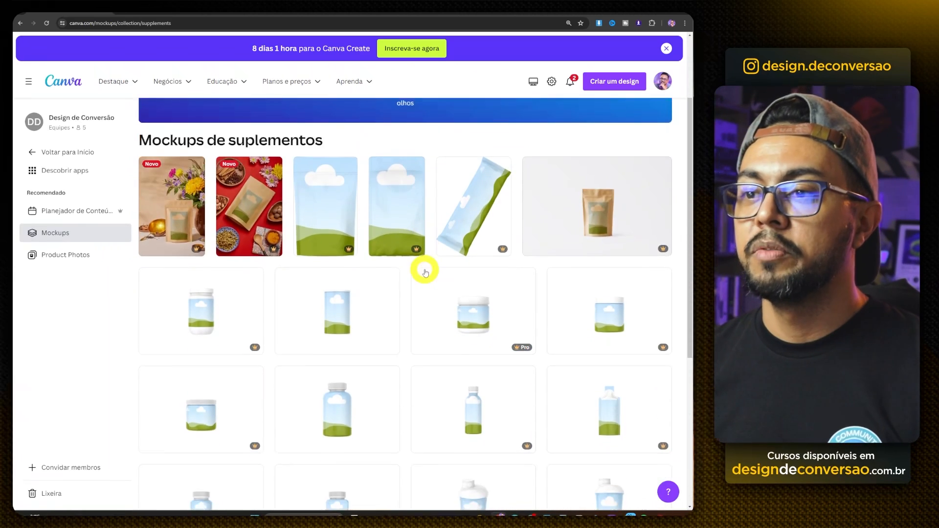
scroll(419, 266, "down", 5)
scroll(424, 269, "up", 10)
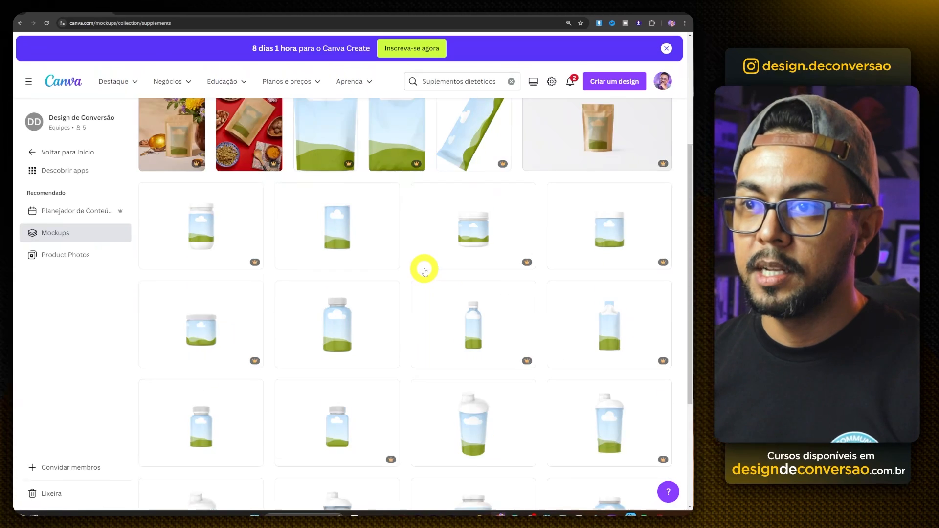
scroll(313, 340, "down", 5)
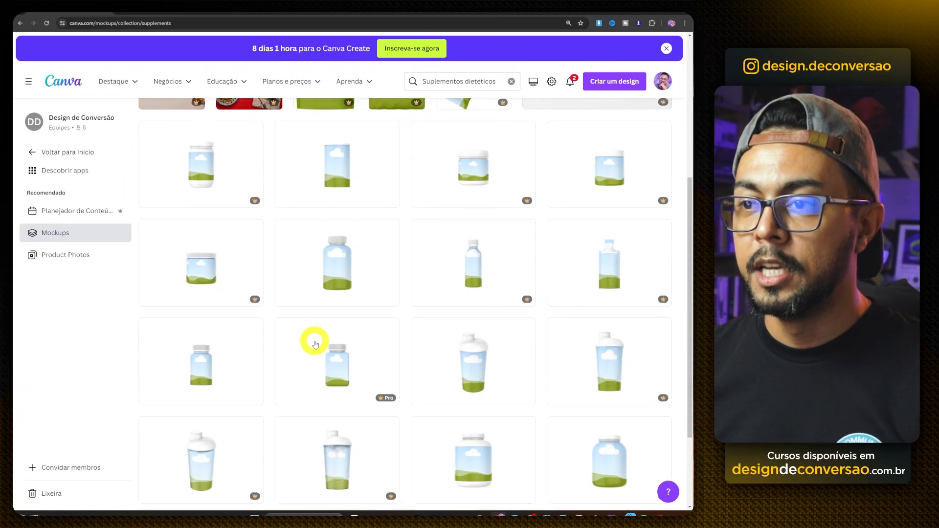
scroll(316, 344, "down", 3)
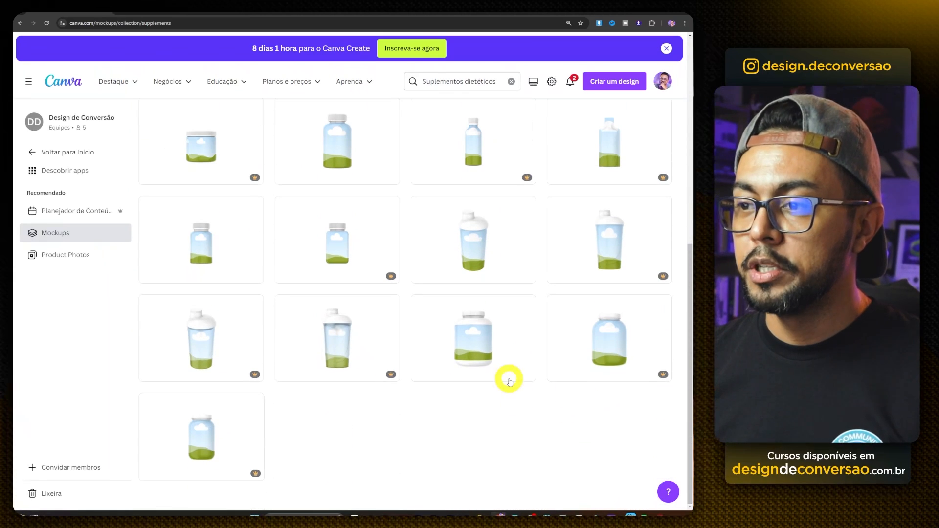
left_click(600, 340)
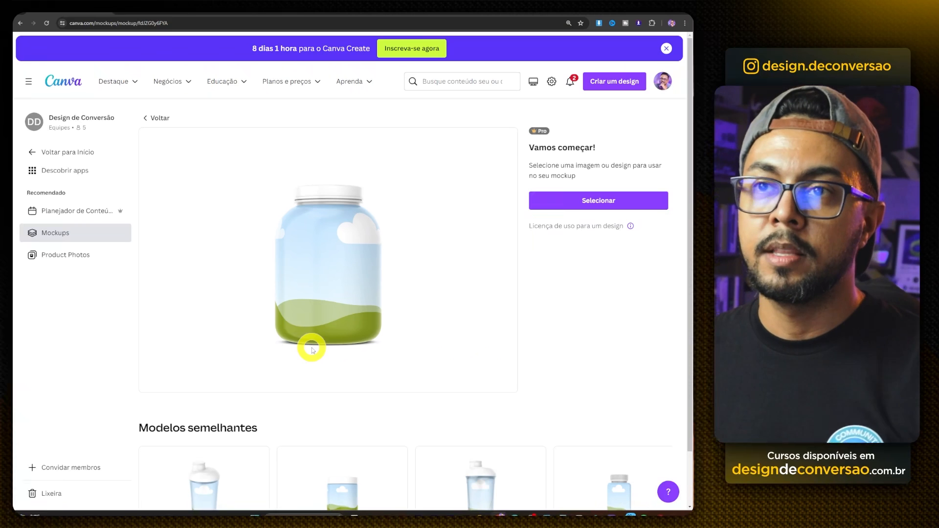
Step: Switch to the "Rótulos Whey" design and examine the label's background texture and details up close
left_click(156, 11)
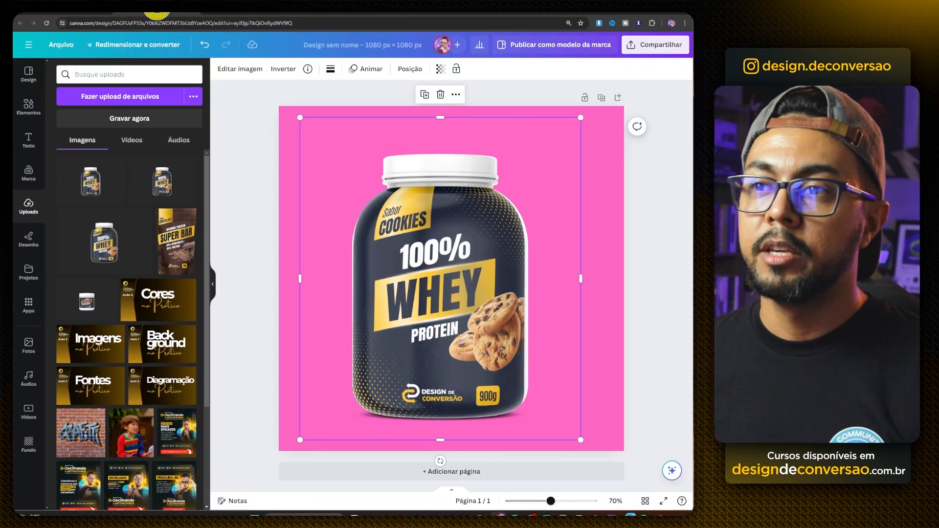
left_click(251, 16)
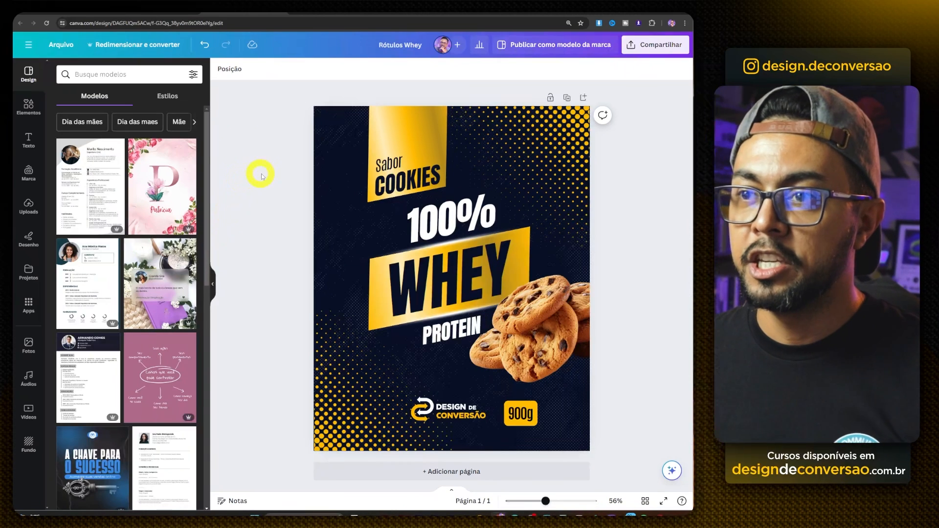
scroll(381, 188, "up", 2, "ctrl")
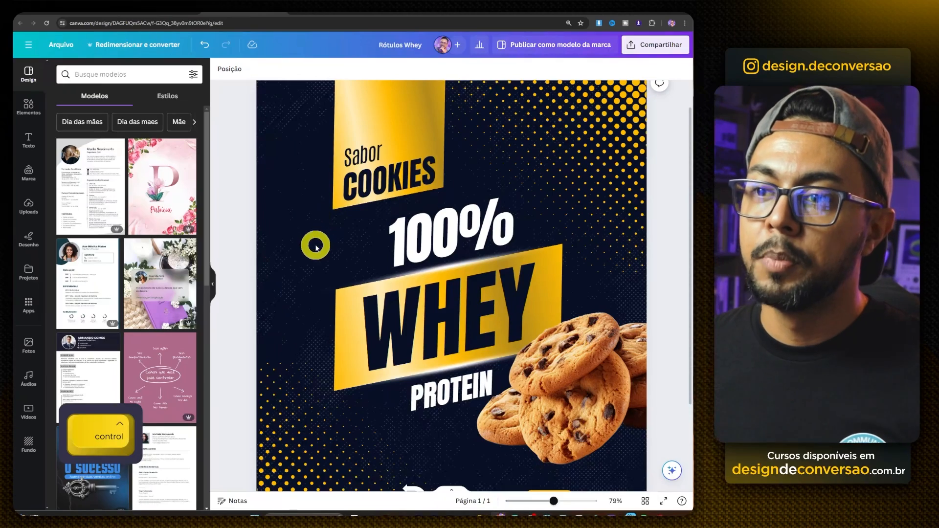
scroll(283, 300, "up", 1)
scroll(306, 331, "up", 2, "ctrl")
scroll(497, 370, "down", 2)
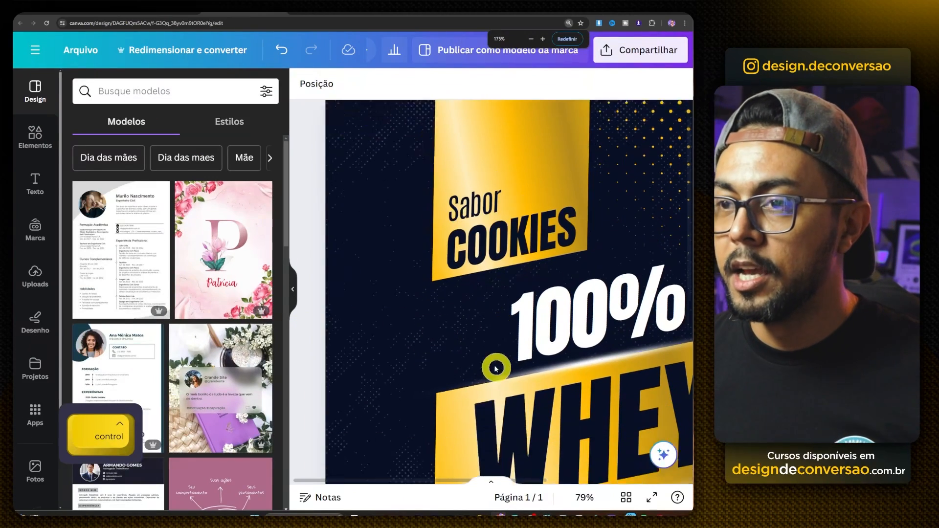
scroll(437, 330, "down", 1, "ctrl")
scroll(433, 325, "up", 9, "ctrl")
scroll(279, 221, "down", 2, "ctrl")
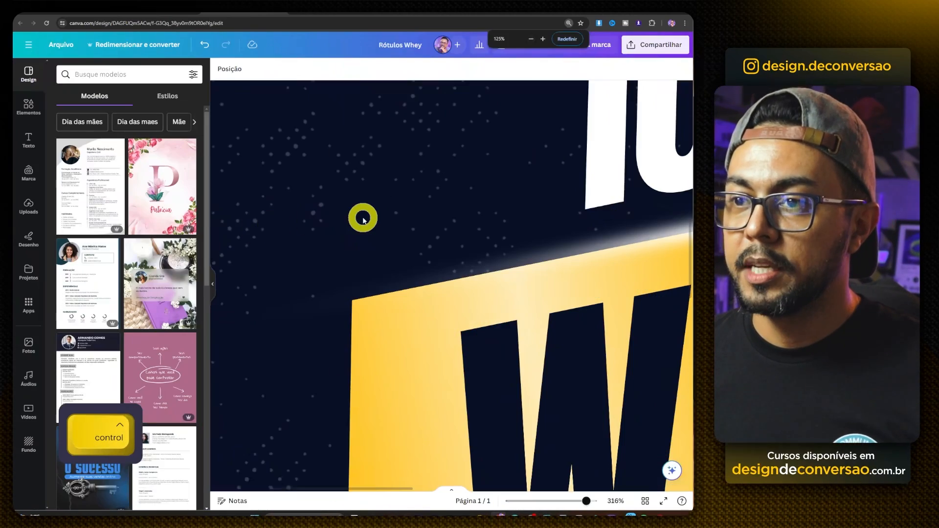
scroll(363, 219, "down", 6, "ctrl")
scroll(363, 219, "down", 2, "ctrl")
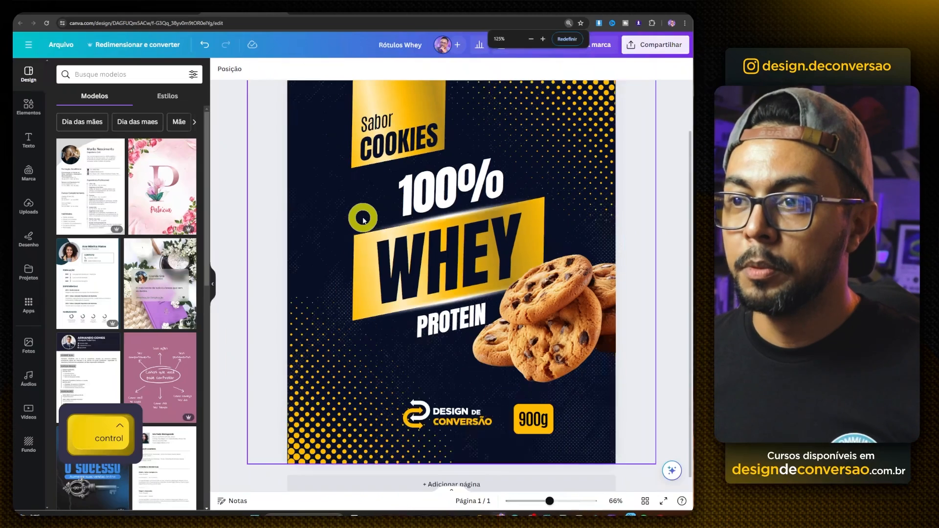
scroll(543, 152, "up", 1)
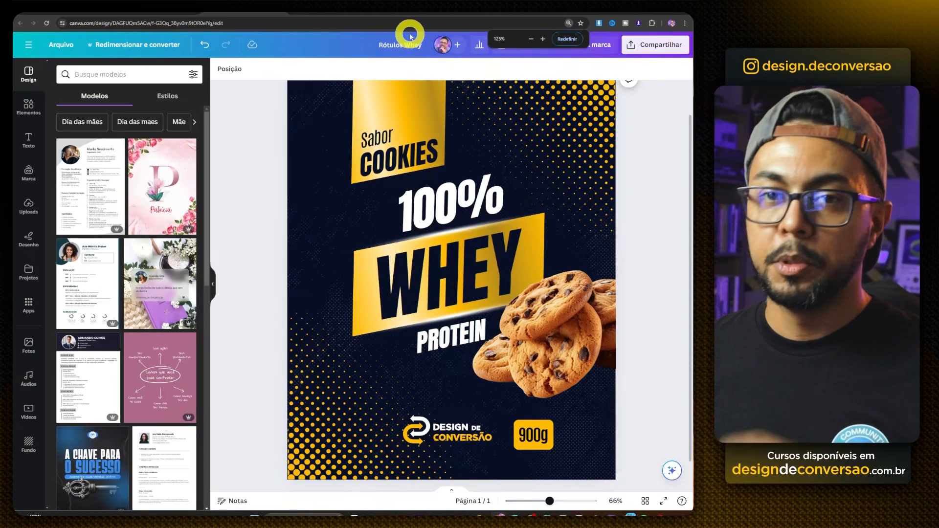
Step: Return to the blank jar mockup and open the list of designs for choosing its label image
left_click(74, 12)
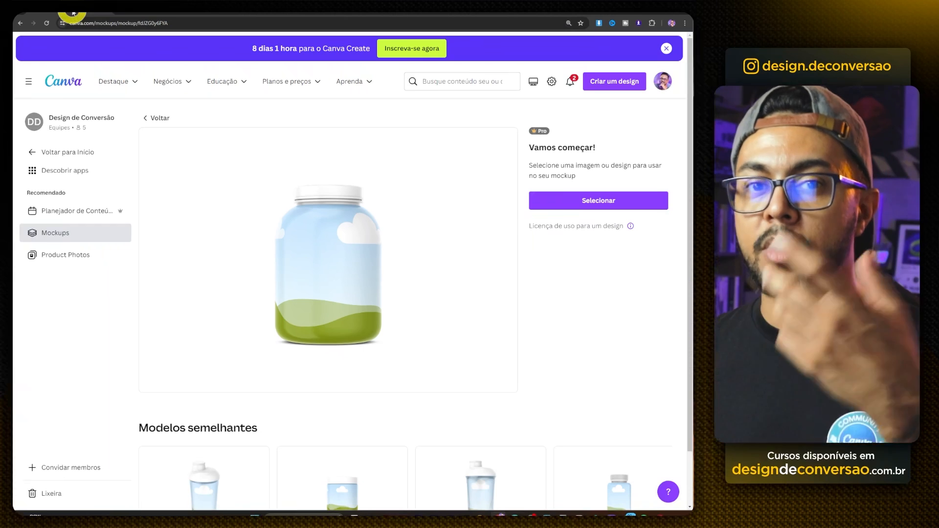
left_click(599, 205)
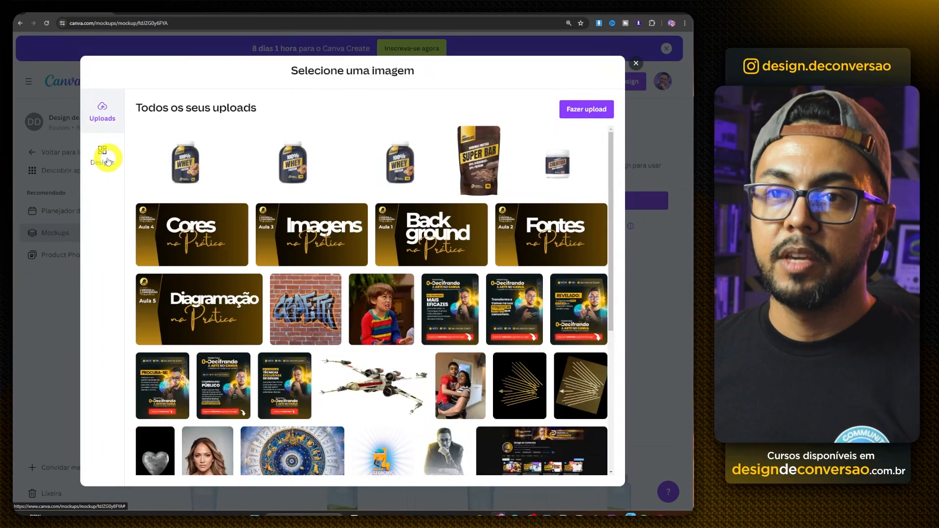
left_click(107, 160)
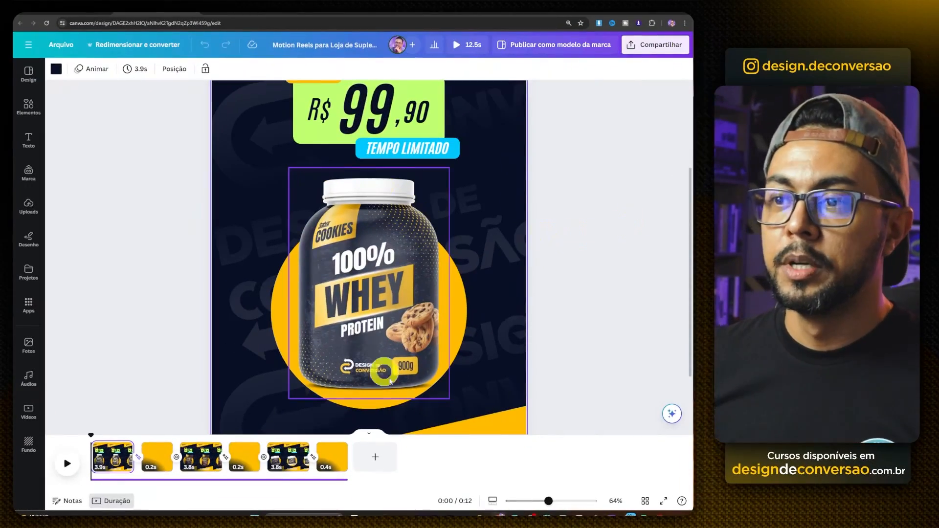
Step: Review the whey, Super Bar and Creatina pages of the supplement store motion reel design
left_click(191, 458)
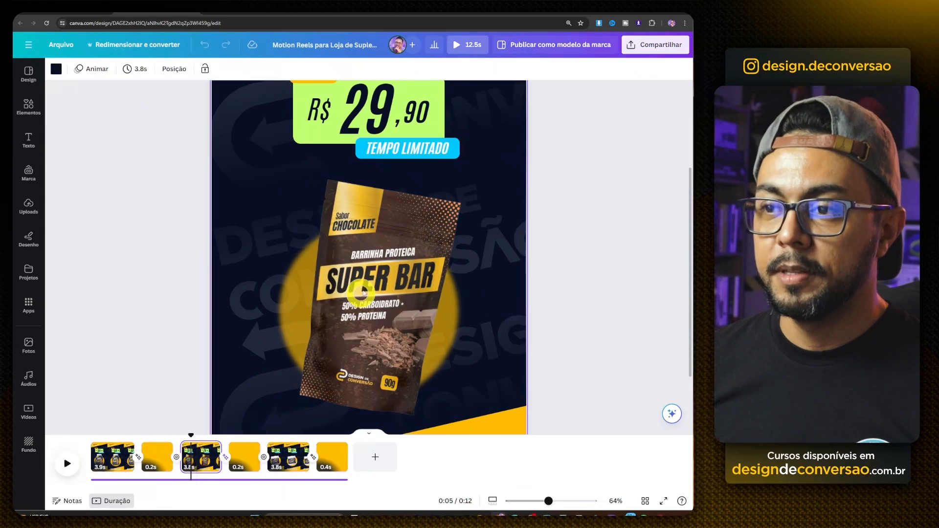
left_click(112, 459)
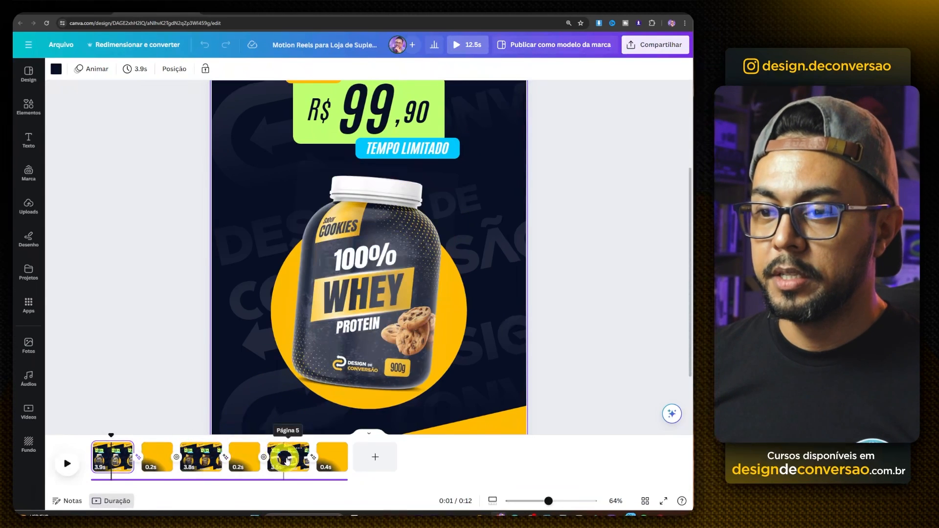
left_click(289, 460)
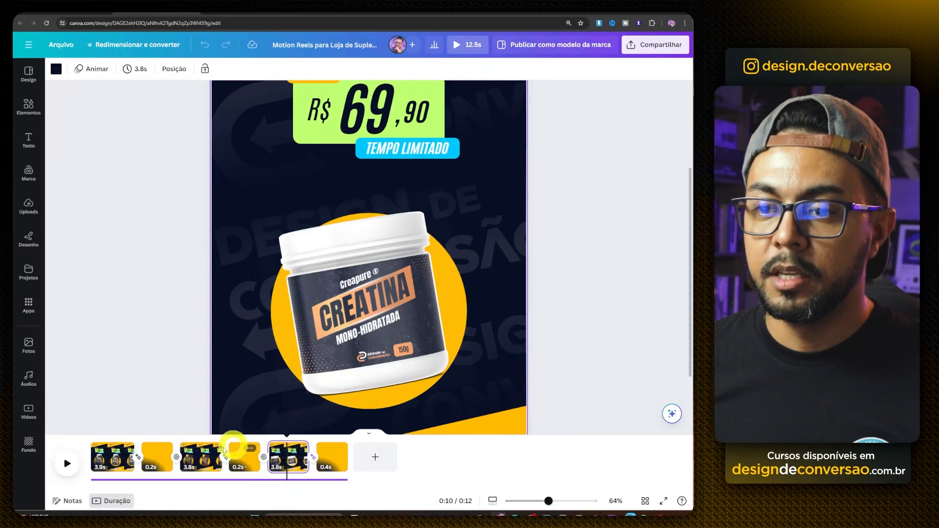
left_click(201, 457)
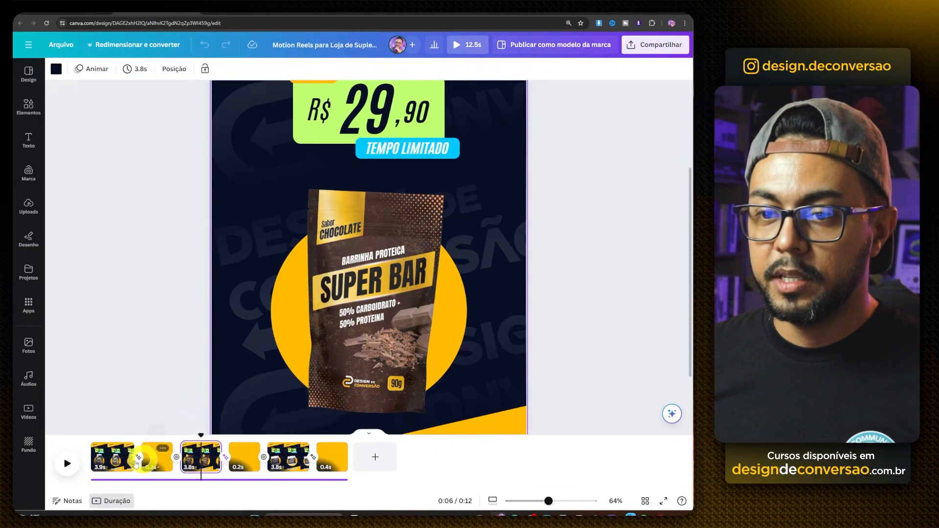
left_click(113, 459)
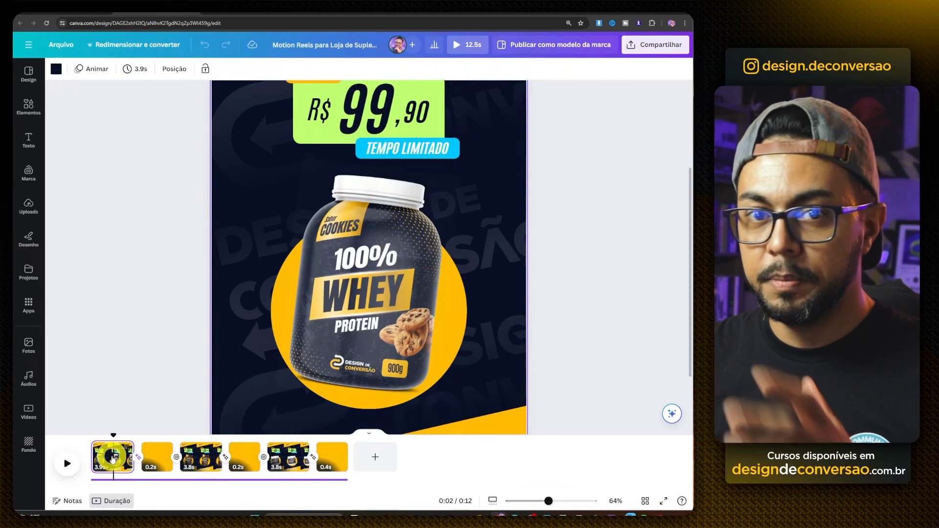
left_click(194, 462)
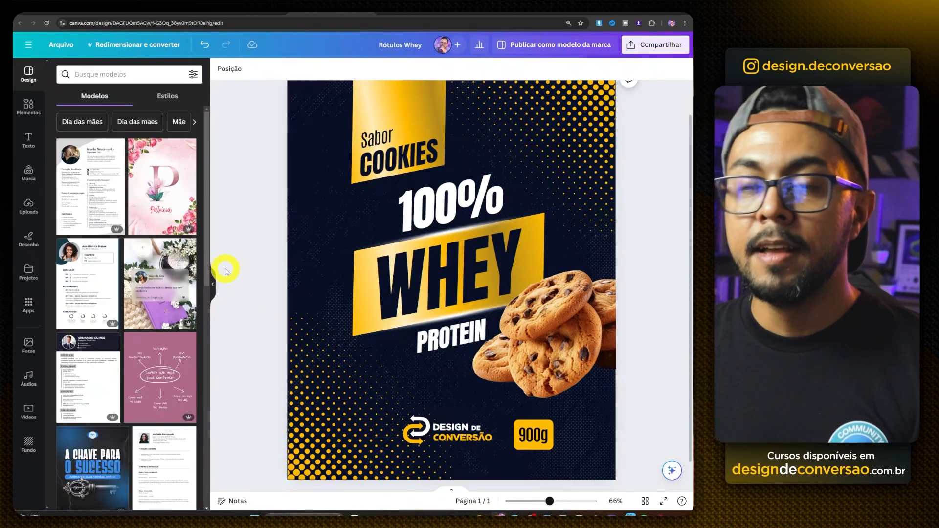
left_click(163, 15)
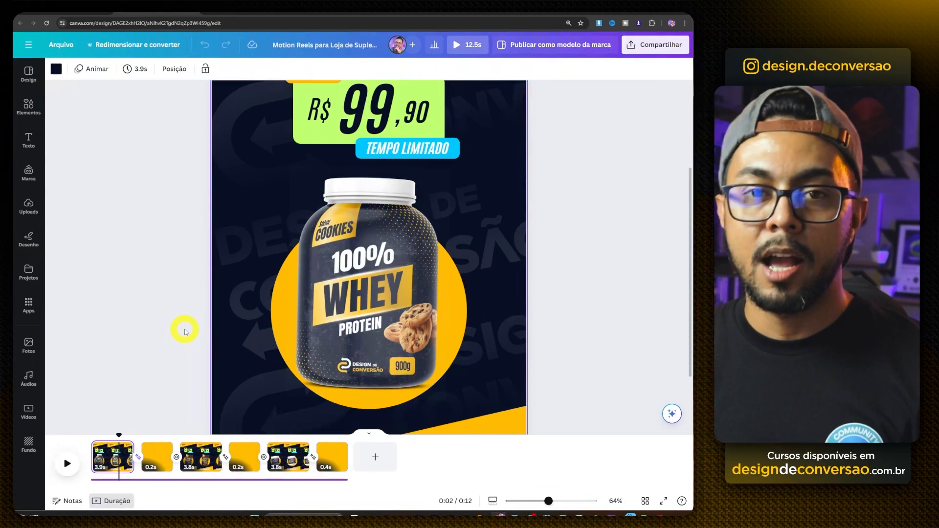